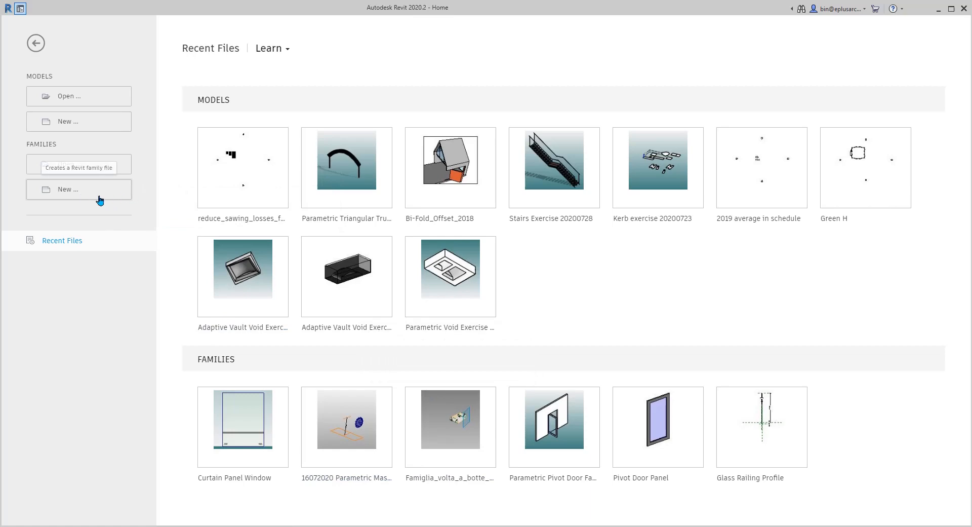
- Create a new family from the adaptive generic model template
{"action": "left_click", "coordinate": [74, 189]}
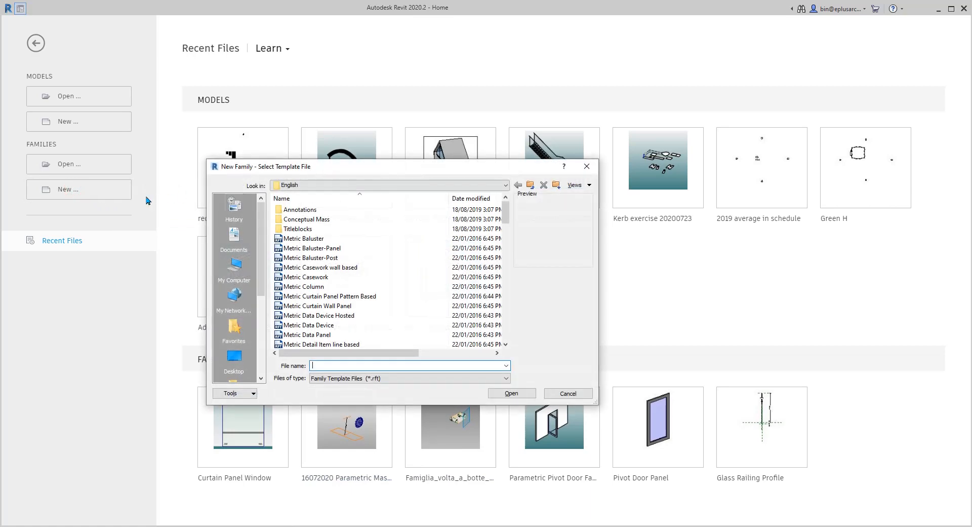
{"action": "left_click", "coordinate": [506, 286]}
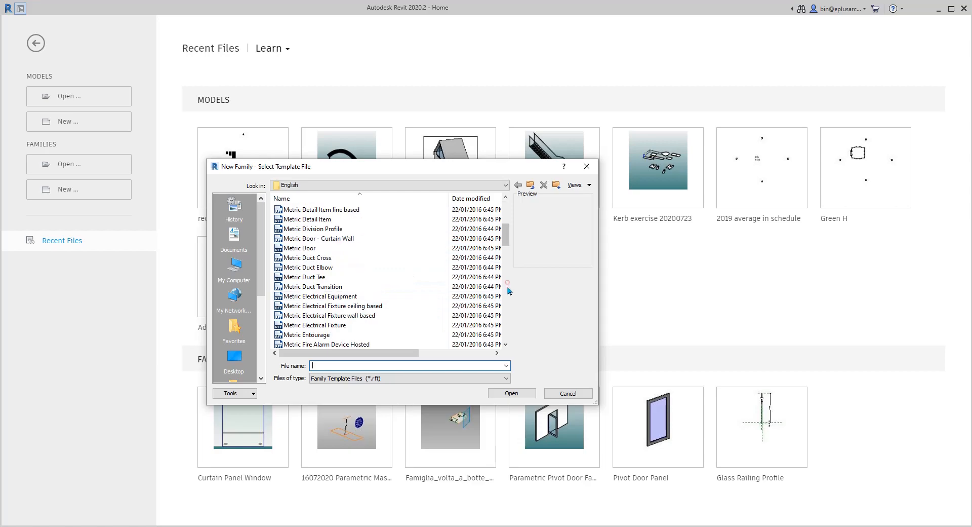
{"action": "left_click", "coordinate": [506, 284]}
{"action": "double_click", "coordinate": [372, 259]}
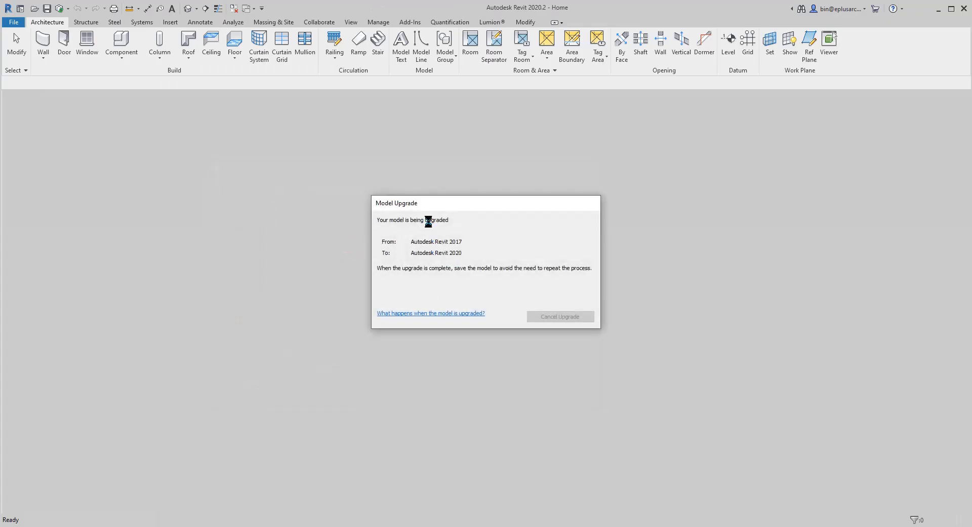
- Switch to the Chrome image results for traditional Indonesian house roofs and study the curved roof photo, returning to Revit when done
{"action": "mouse_move", "coordinate": [278, 525]}
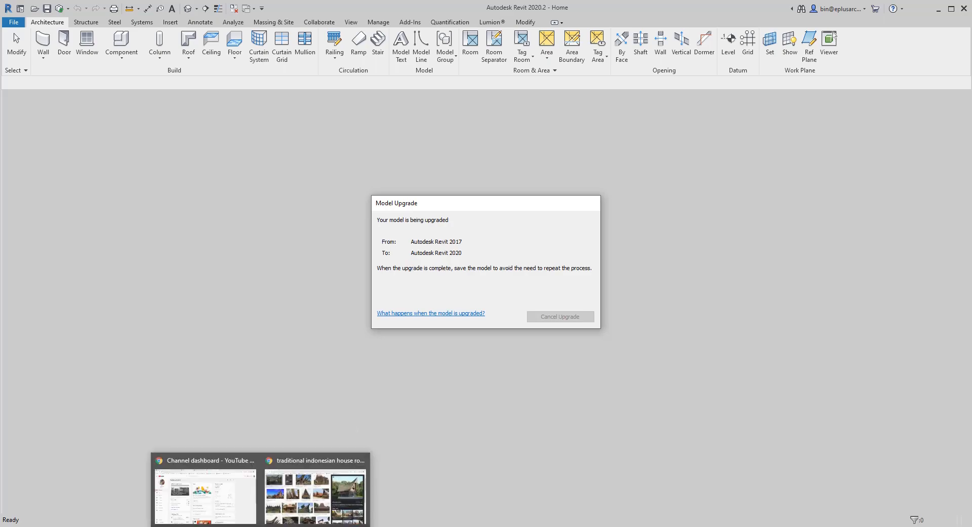
{"action": "left_click", "coordinate": [318, 494]}
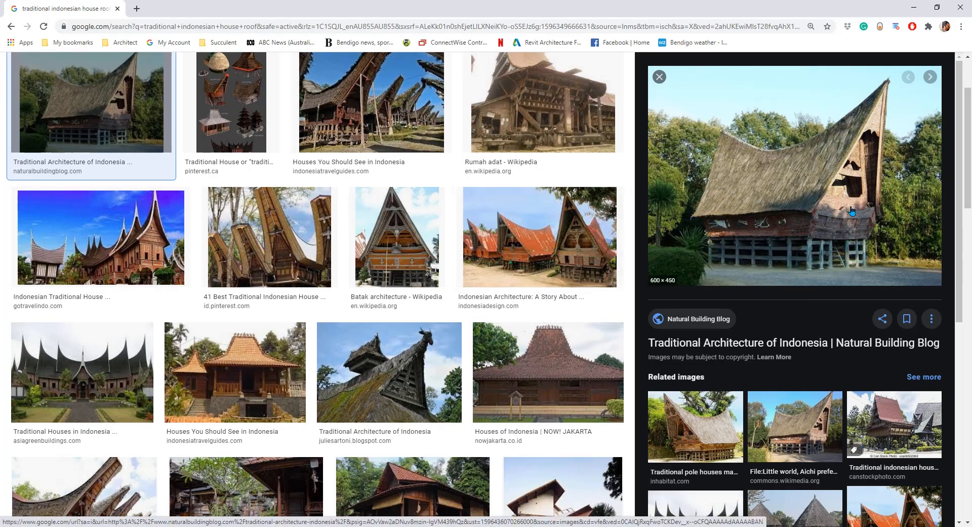
{"action": "left_click", "coordinate": [598, 243]}
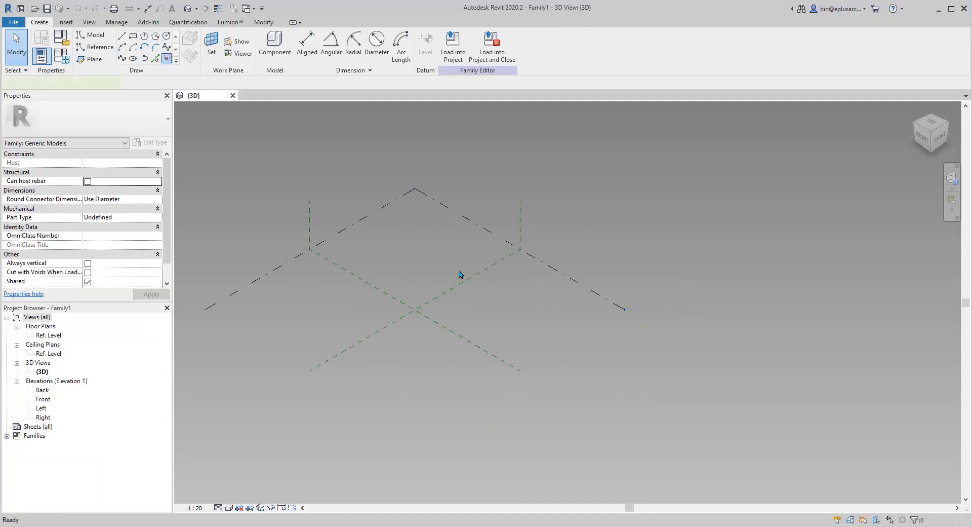
- Place four reference points in a quadrilateral on the reference level and make all of them adaptive
{"action": "left_click", "coordinate": [166, 59]}
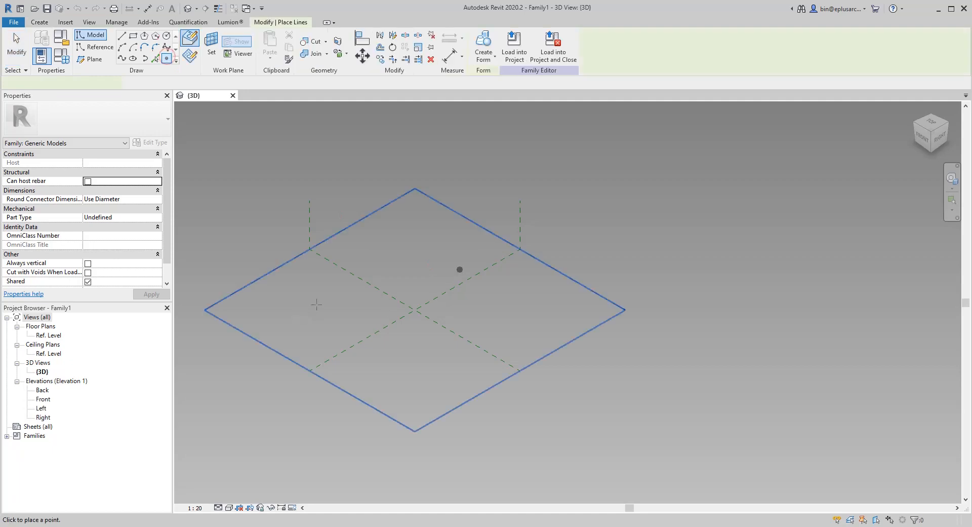
{"action": "left_click", "coordinate": [432, 371]}
{"action": "key", "text": "Escape"}
{"action": "key", "text": "Escape"}
{"action": "left_click_drag", "start_coordinate": [245, 223], "coordinate": [538, 419]}
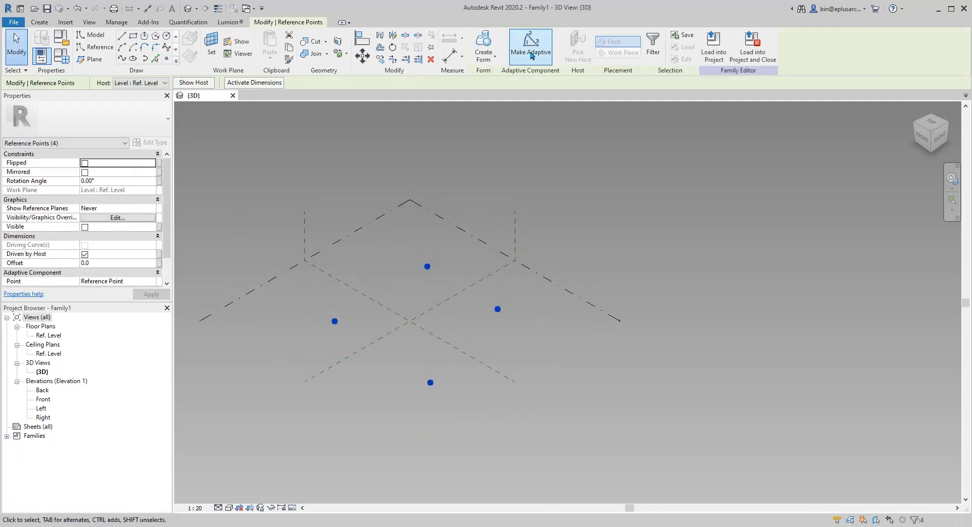
{"action": "left_click", "coordinate": [532, 55]}
{"action": "scroll", "coordinate": [549, 231], "scroll_direction": "up", "scroll_amount": 2}
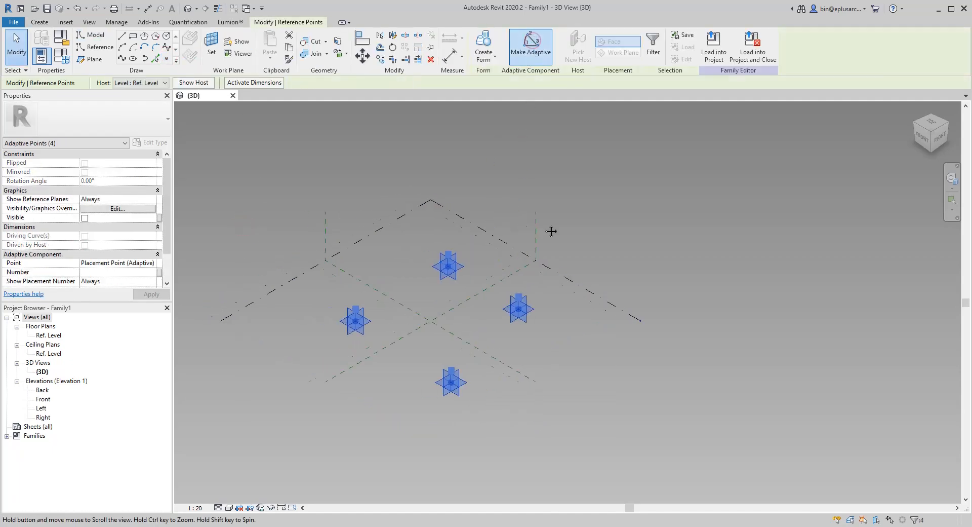
- Connect adaptive points 1–2, 2–3 and 1–4 with splines through points, setting the 1–2 and 1–4 splines as reference lines
{"action": "left_click", "coordinate": [462, 309]}
{"action": "left_click_drag", "start_coordinate": [306, 191], "coordinate": [473, 334]}
{"action": "scroll", "coordinate": [547, 311], "scroll_direction": "up", "scroll_amount": 1}
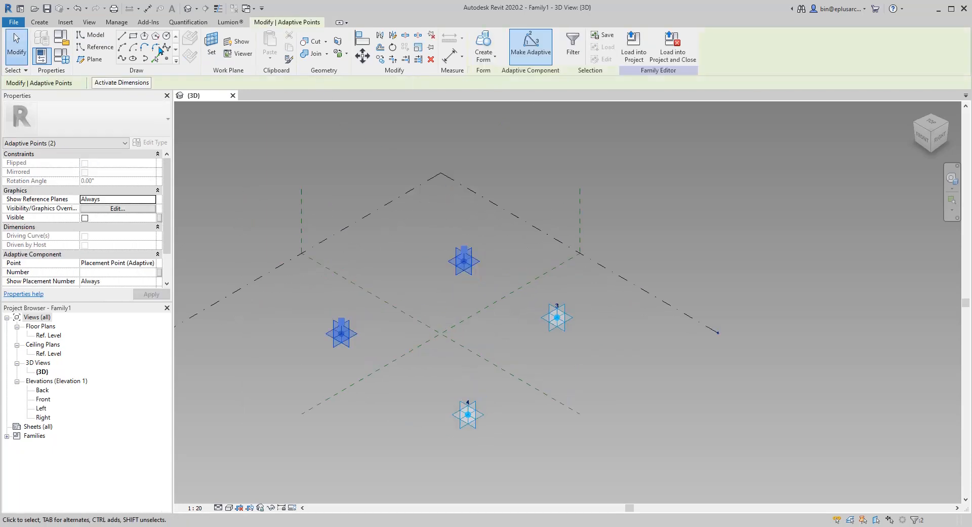
{"action": "left_click", "coordinate": [122, 59]}
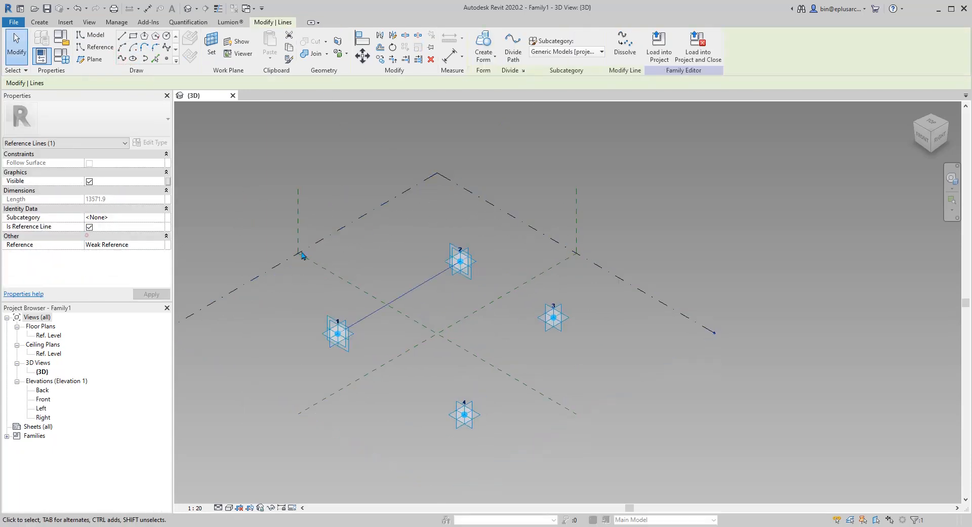
{"action": "left_click_drag", "start_coordinate": [574, 328], "coordinate": [557, 314]}
{"action": "left_click", "coordinate": [122, 58]}
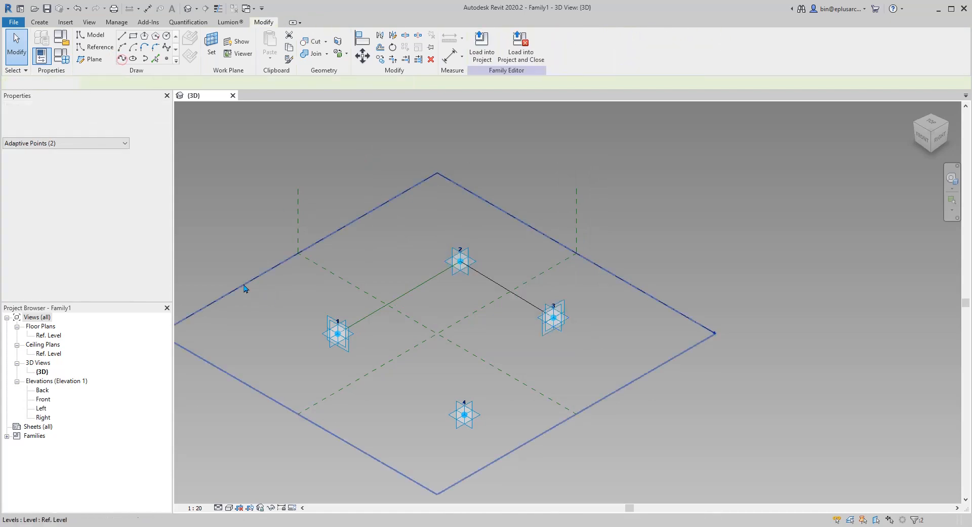
{"action": "left_click_drag", "start_coordinate": [263, 293], "coordinate": [484, 458]}
{"action": "left_click", "coordinate": [121, 59]}
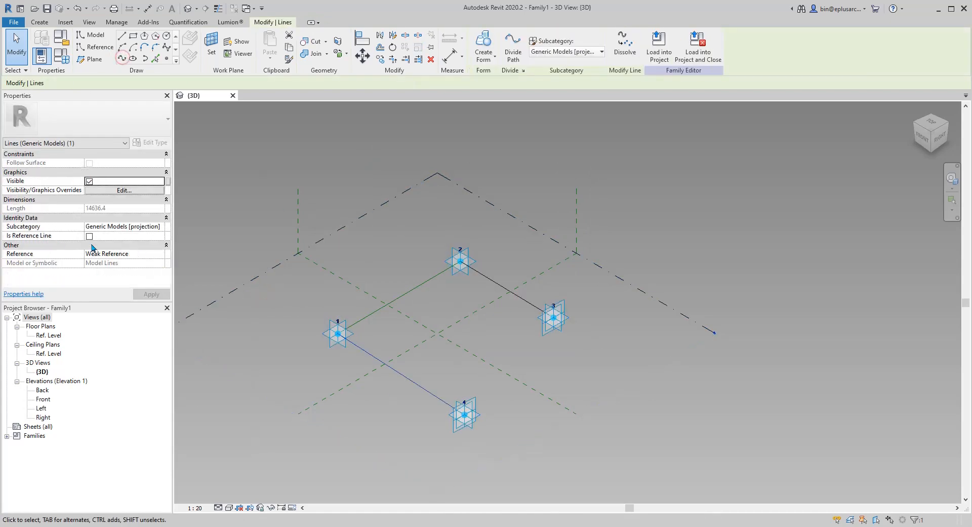
- Connect adaptive points 3 and 4 with a spline through points and set it as a reference line
{"action": "left_click", "coordinate": [464, 414]}
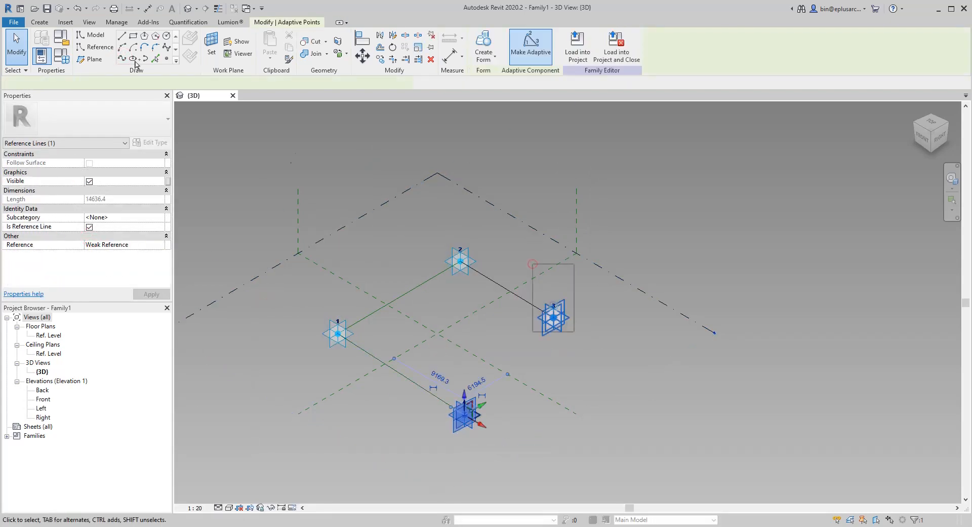
{"action": "left_click", "coordinate": [555, 319], "text": "ctrl"}
{"action": "left_click", "coordinate": [122, 58]}
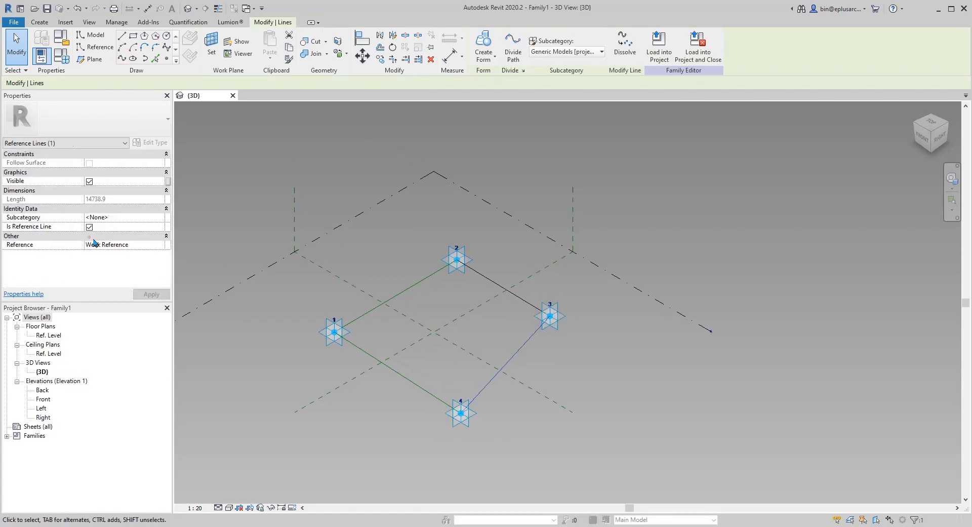
- Select the whole chain of four lines and set every one as a reference line
{"action": "left_click", "coordinate": [445, 215]}
{"action": "key", "text": "Tab"}
{"action": "left_click", "coordinate": [511, 289]}
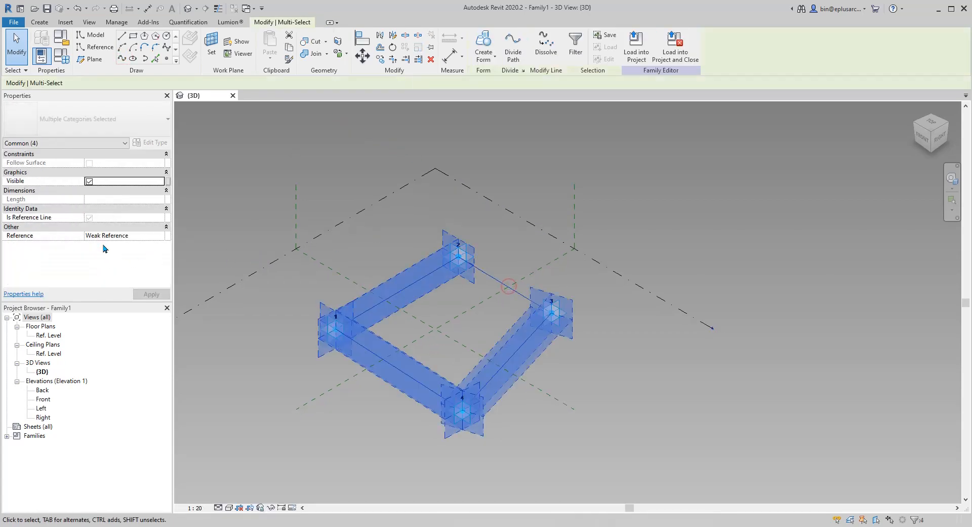
{"action": "left_click", "coordinate": [89, 220]}
{"action": "left_click", "coordinate": [527, 210]}
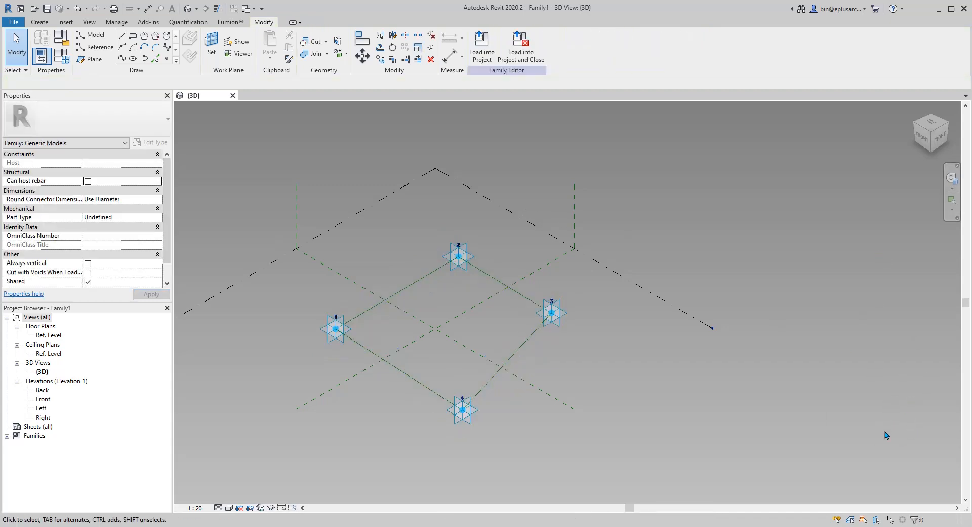
- Examine the closed loop of reference lines joining the four adaptive points, checking the individual lines and the full chain
{"action": "middle_click_drag", "start_coordinate": [840, 365], "coordinate": [877, 367]}
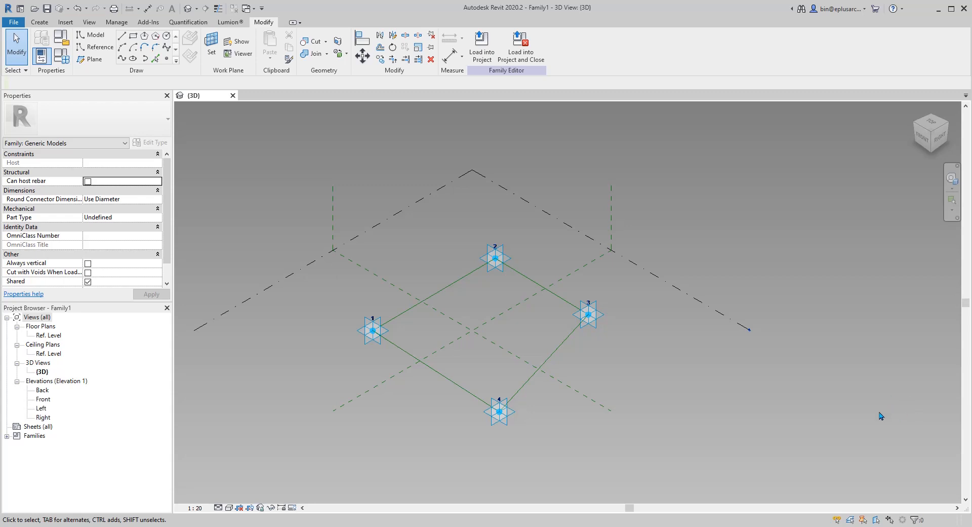
{"action": "middle_click_drag", "start_coordinate": [867, 404], "coordinate": [836, 396]}
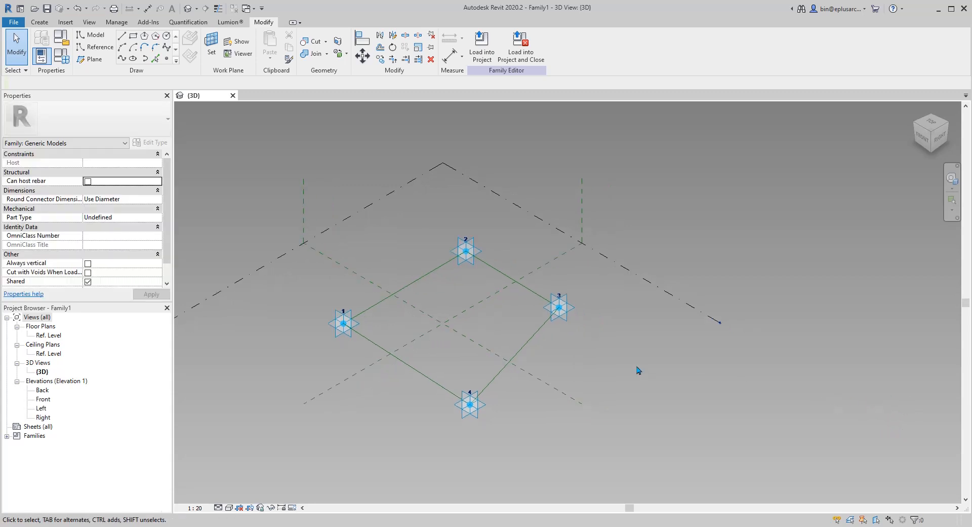
{"action": "key", "text": "Tab"}
{"action": "scroll", "coordinate": [536, 347], "scroll_direction": "up", "scroll_amount": 3}
{"action": "key", "text": "Tab"}
{"action": "left_click", "coordinate": [531, 345]}
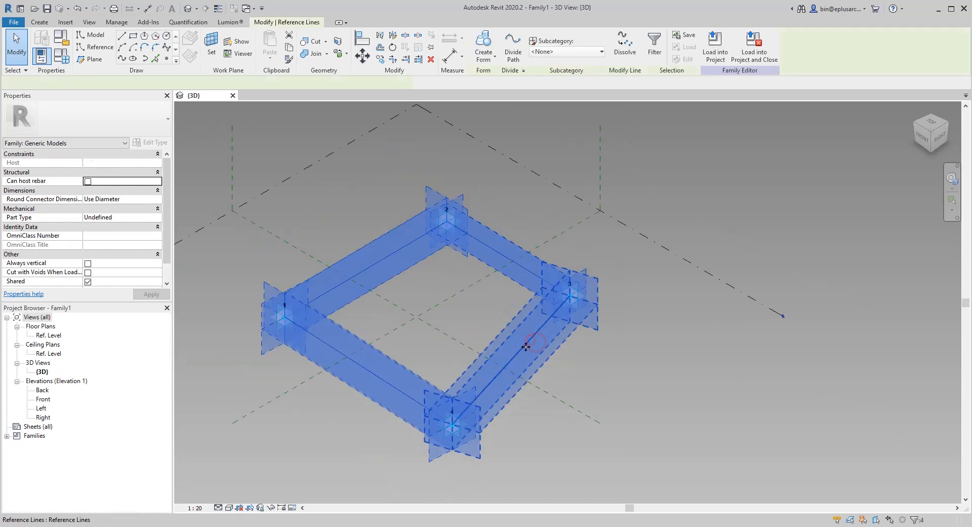
{"action": "left_click", "coordinate": [650, 371]}
{"action": "scroll", "coordinate": [650, 371], "scroll_direction": "down", "scroll_amount": 2}
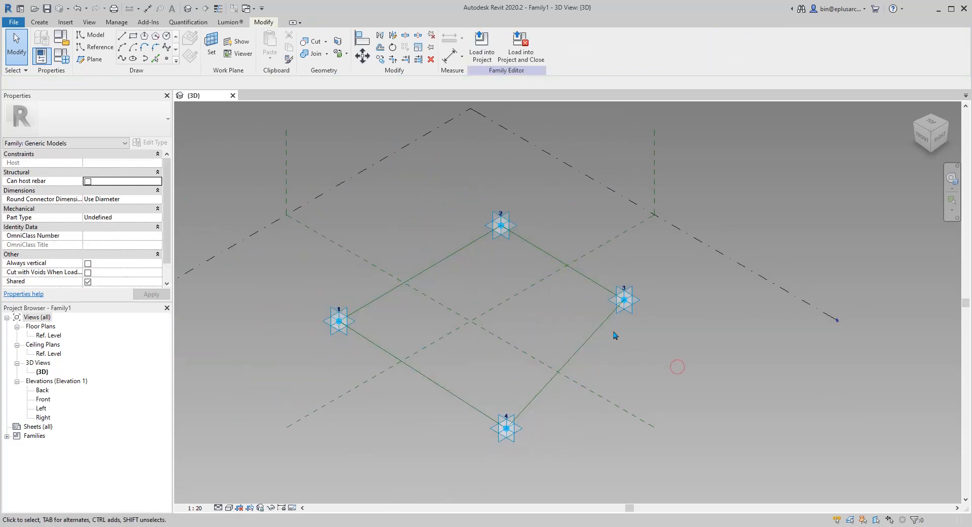
{"action": "key", "text": "Tab"}
{"action": "left_click", "coordinate": [582, 278]}
{"action": "left_click", "coordinate": [668, 262]}
{"action": "key", "text": "Tab"}
{"action": "middle_click_drag", "start_coordinate": [592, 336], "coordinate": [662, 342]}
{"action": "scroll", "coordinate": [575, 310], "scroll_direction": "up", "scroll_amount": 2}
{"action": "middle_click_drag", "start_coordinate": [411, 346], "coordinate": [397, 341]}
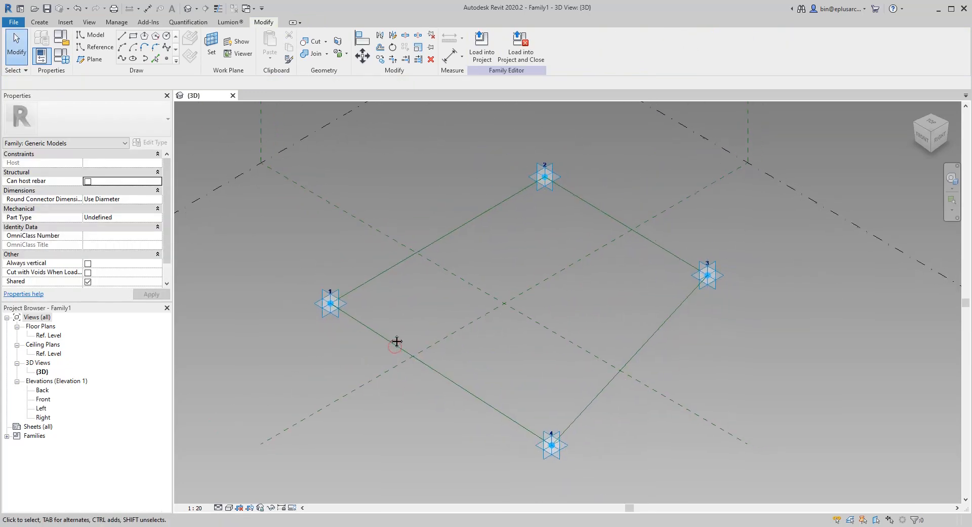
{"action": "scroll", "coordinate": [375, 326], "scroll_direction": "down", "scroll_amount": 1}
{"action": "key", "text": "Tab"}
{"action": "left_click", "coordinate": [375, 327]}
{"action": "left_click", "coordinate": [380, 303]}
{"action": "middle_click_drag", "start_coordinate": [380, 302], "coordinate": [367, 277]}
- Place a reference point at the middle of the 1–4 line and another at the middle of the 2–3 line
{"action": "left_click", "coordinate": [167, 60]}
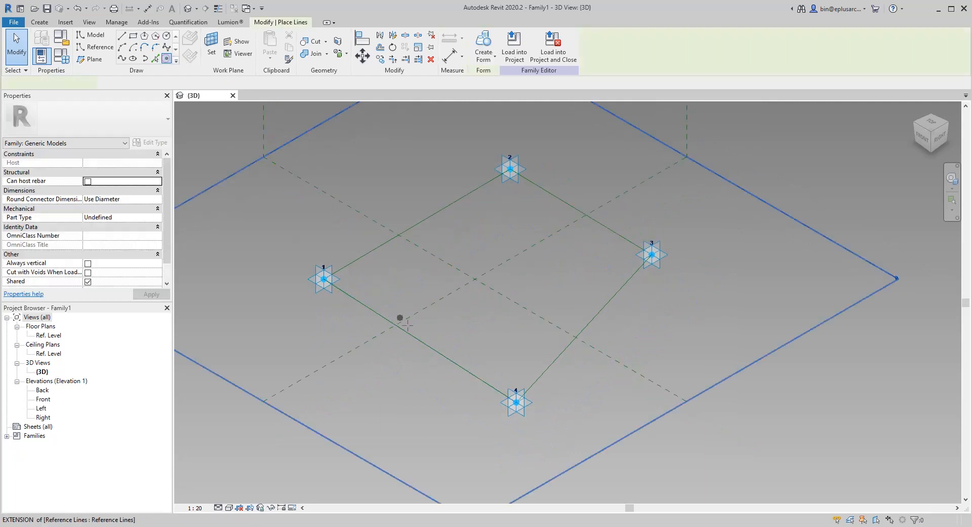
{"action": "middle_click_drag", "start_coordinate": [337, 179], "coordinate": [342, 185]}
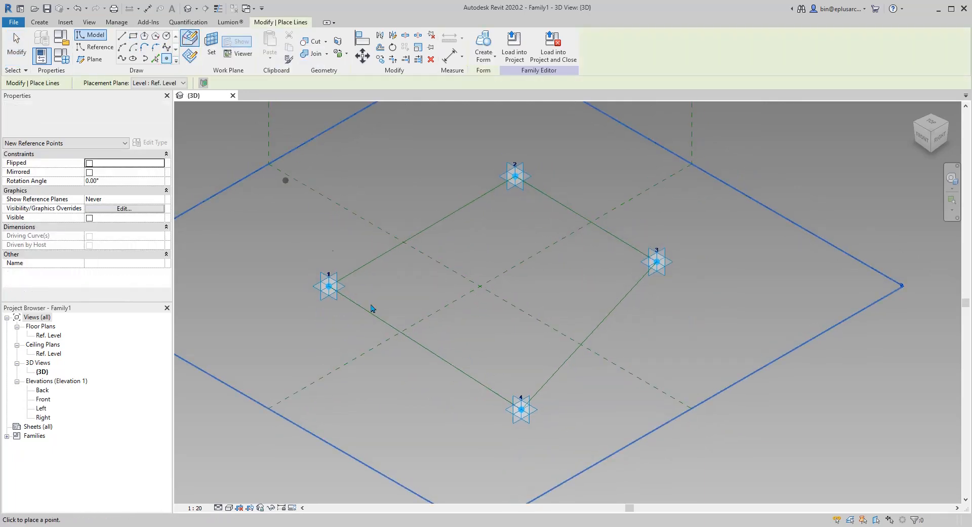
{"action": "left_click", "coordinate": [425, 347]}
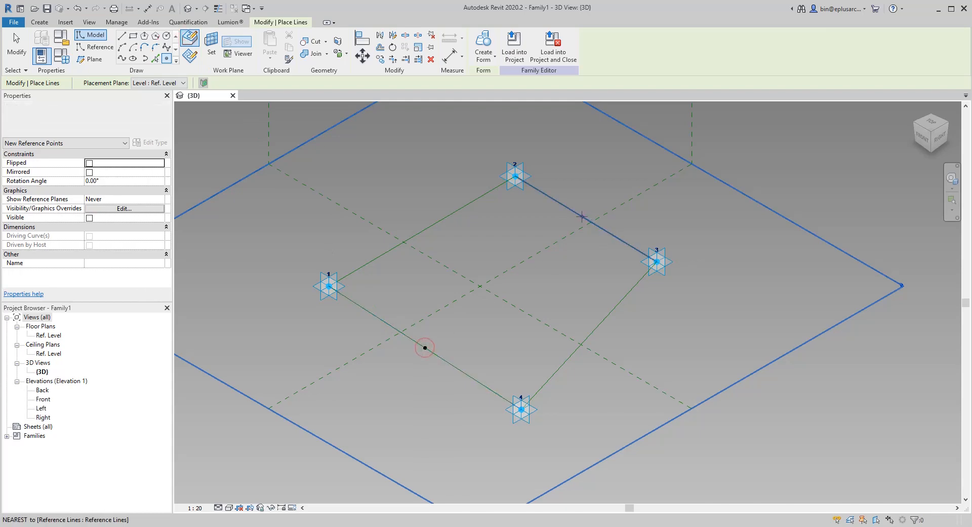
{"action": "left_click", "coordinate": [586, 219]}
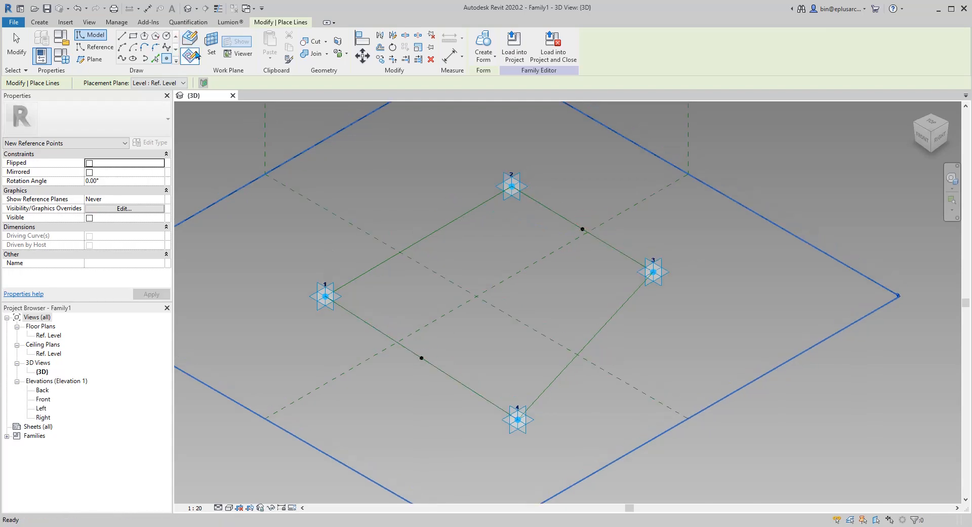
- Set the work plane to the horizontal plane of the 1–4 line's midpoint and place a hosted reference point on it
{"action": "left_click", "coordinate": [211, 48]}
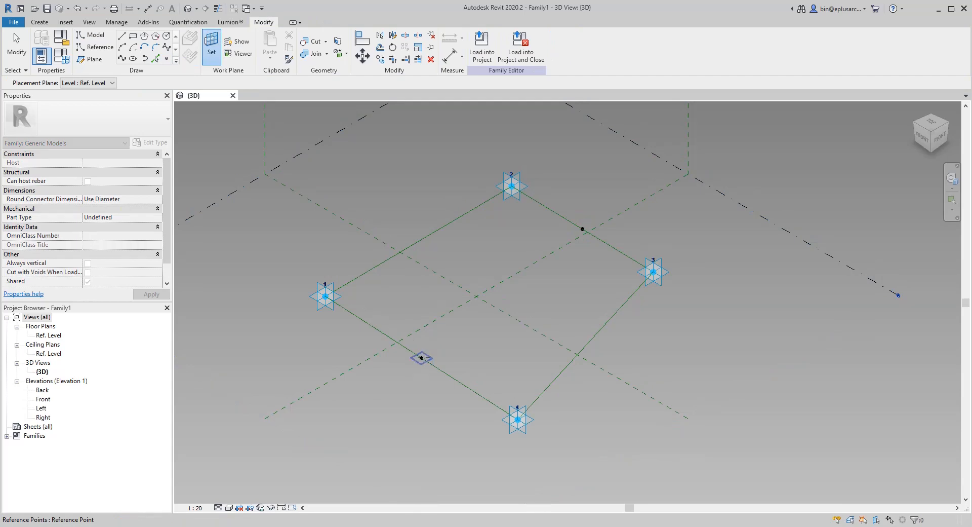
{"action": "left_click", "coordinate": [421, 358]}
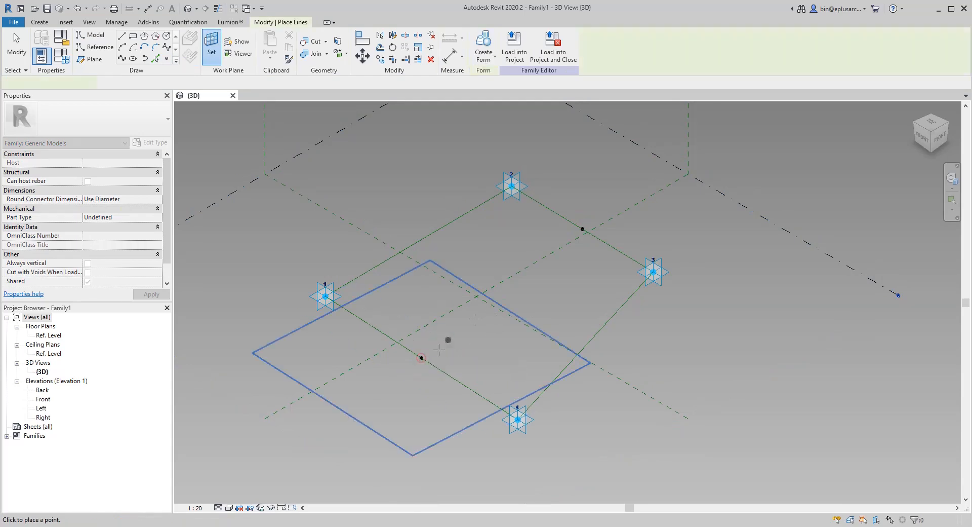
{"action": "left_click", "coordinate": [421, 357]}
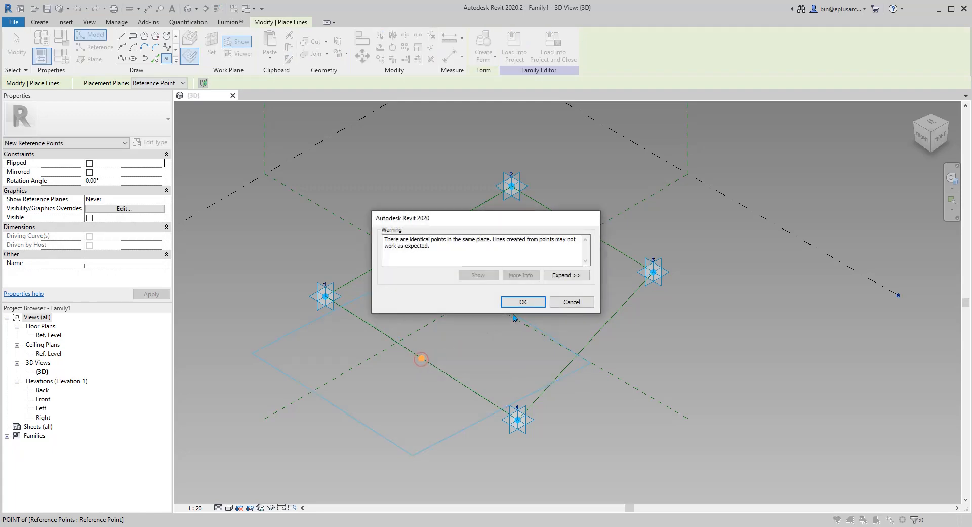
{"action": "left_click", "coordinate": [522, 300]}
{"action": "key", "text": "Escape"}
{"action": "key", "text": "Escape"}
- Move the hosted point vertically below the 1–4 line's midpoint to an offset of about 3050
{"action": "left_click", "coordinate": [420, 358]}
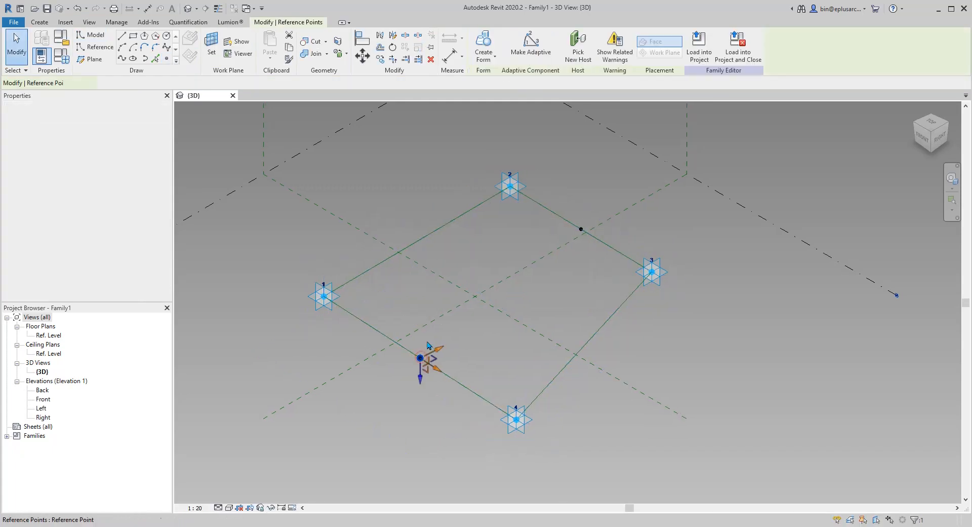
{"action": "left_click_drag", "start_coordinate": [421, 384], "coordinate": [430, 426]}
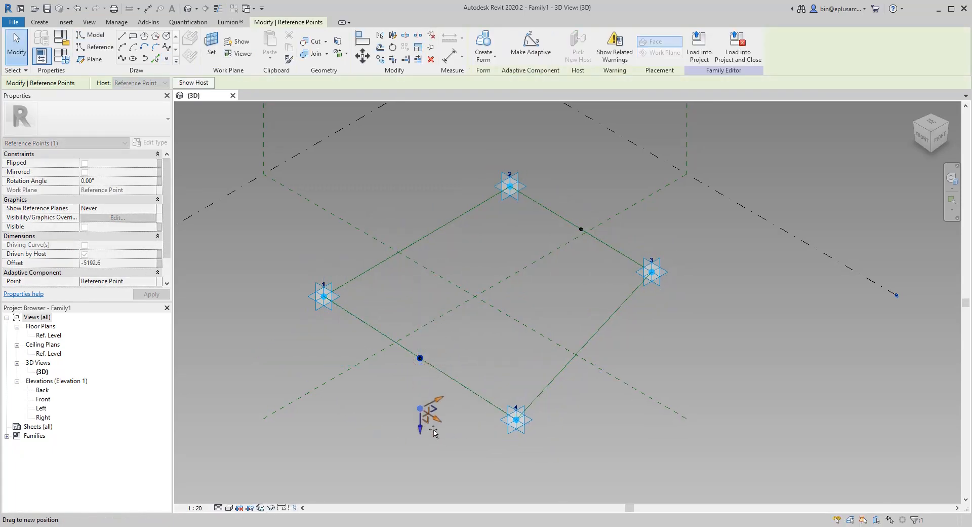
{"action": "middle_click_drag", "start_coordinate": [453, 414], "coordinate": [427, 423]}
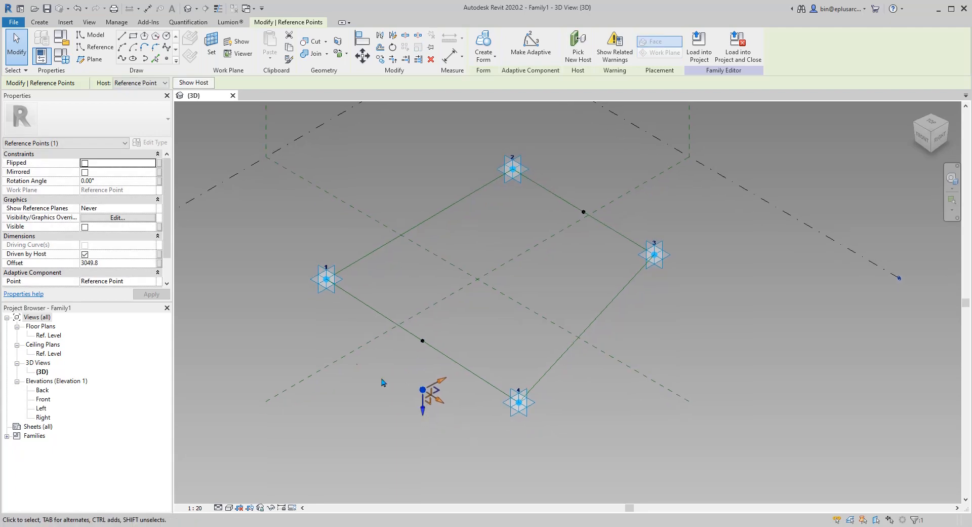
{"action": "key", "text": "Escape"}
- Change the rotation angle of the 1–4 line's midpoint so its plane faces upward, and raise the hosted point to an offset of about 5841
{"action": "left_click", "coordinate": [424, 341]}
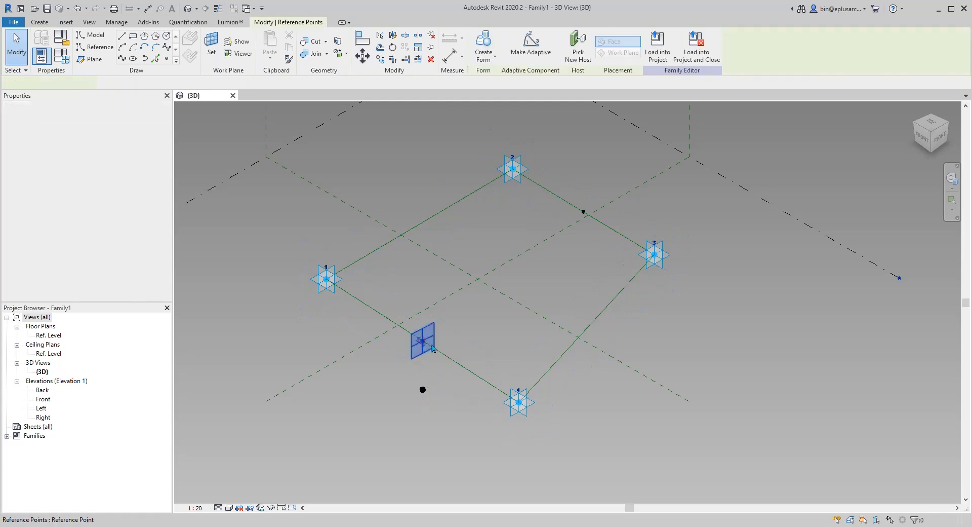
{"action": "left_click", "coordinate": [119, 182]}
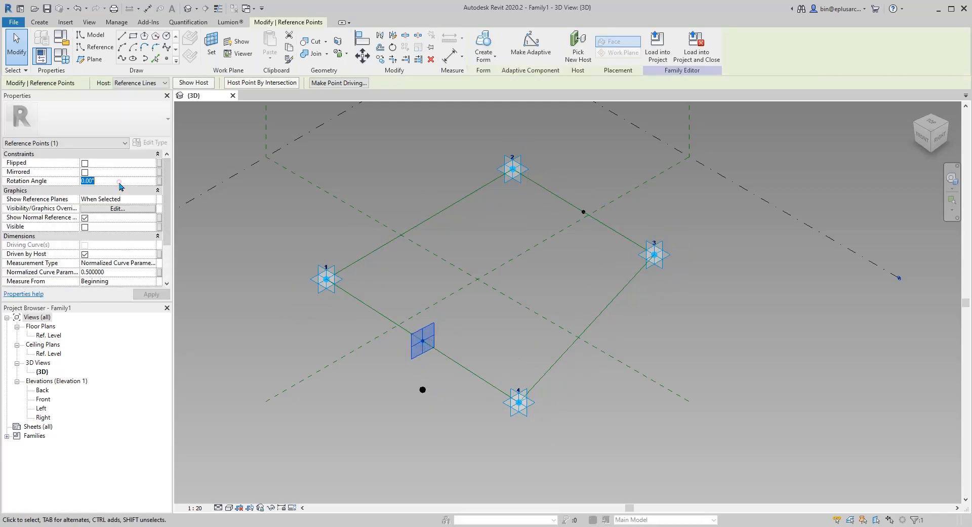
{"action": "left_click", "coordinate": [568, 246]}
{"action": "left_click", "coordinate": [423, 293]}
{"action": "left_click_drag", "start_coordinate": [422, 288], "coordinate": [424, 244]}
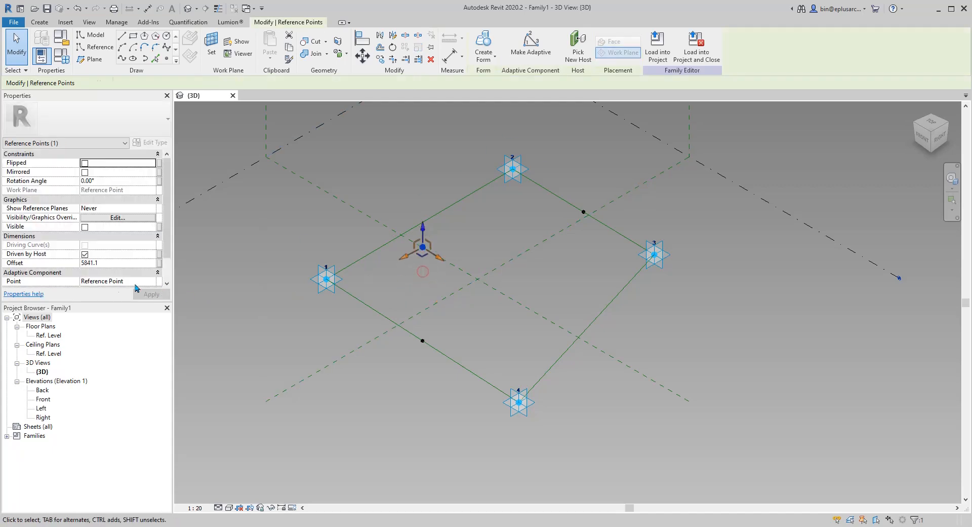
- Set the work plane to the horizontal plane of the 2–3 line's midpoint and place a hosted reference point on it
{"action": "mouse_move", "coordinate": [473, 271]}
{"action": "middle_mouse_down", "text": "shift"}
{"action": "mouse_move", "coordinate": [454, 272]}
{"action": "mouse_move", "coordinate": [453, 291]}
{"action": "middle_mouse_up", "text": "shift"}
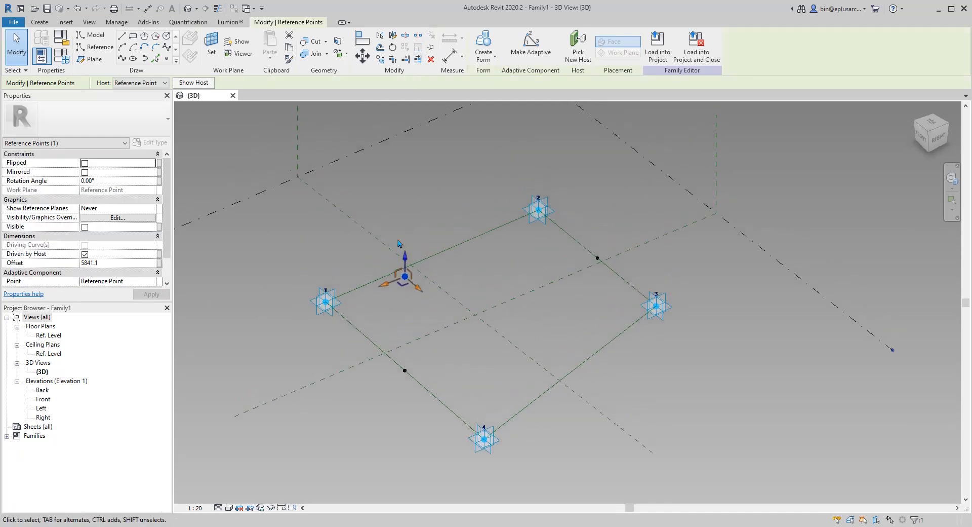
{"action": "left_click", "coordinate": [167, 59]}
{"action": "left_click", "coordinate": [212, 45]}
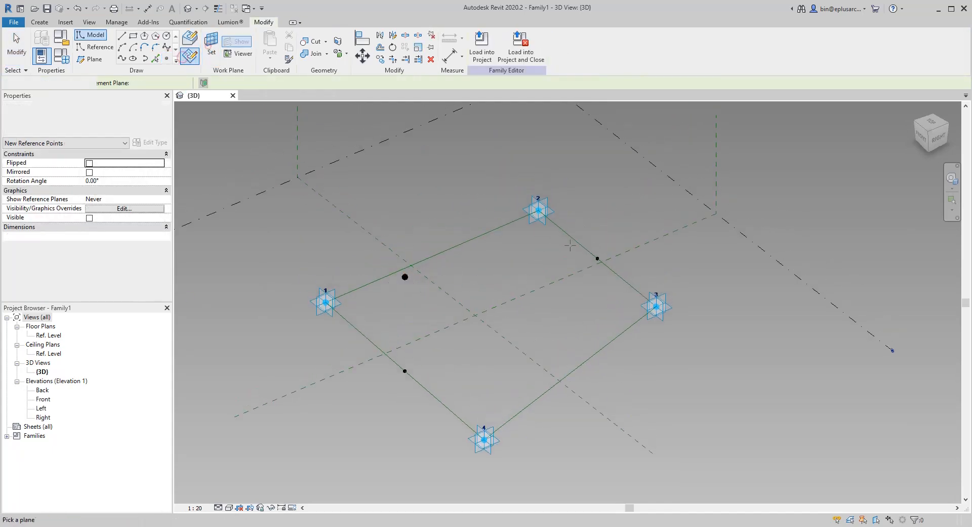
{"action": "left_click", "coordinate": [598, 258]}
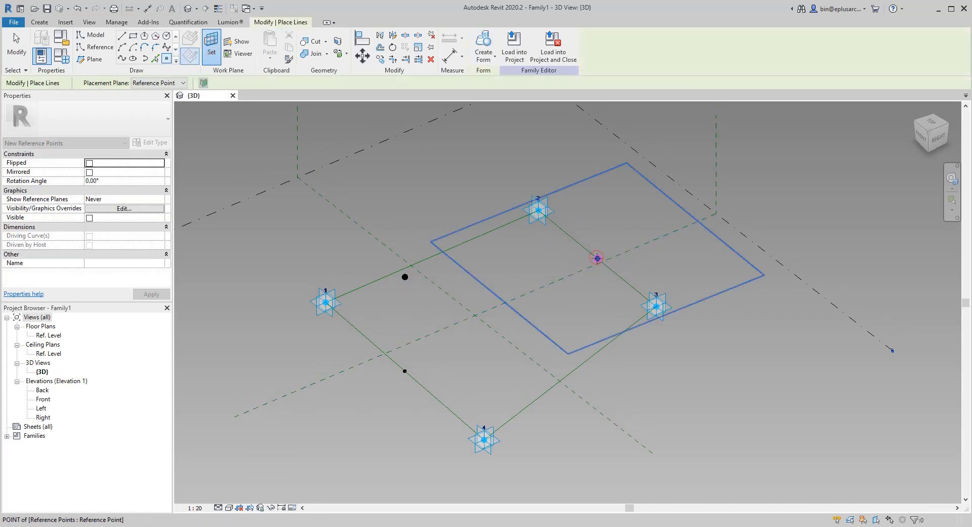
{"action": "left_click", "coordinate": [598, 258]}
{"action": "left_click", "coordinate": [524, 301]}
{"action": "key", "text": "Escape"}
{"action": "key", "text": "Escape"}
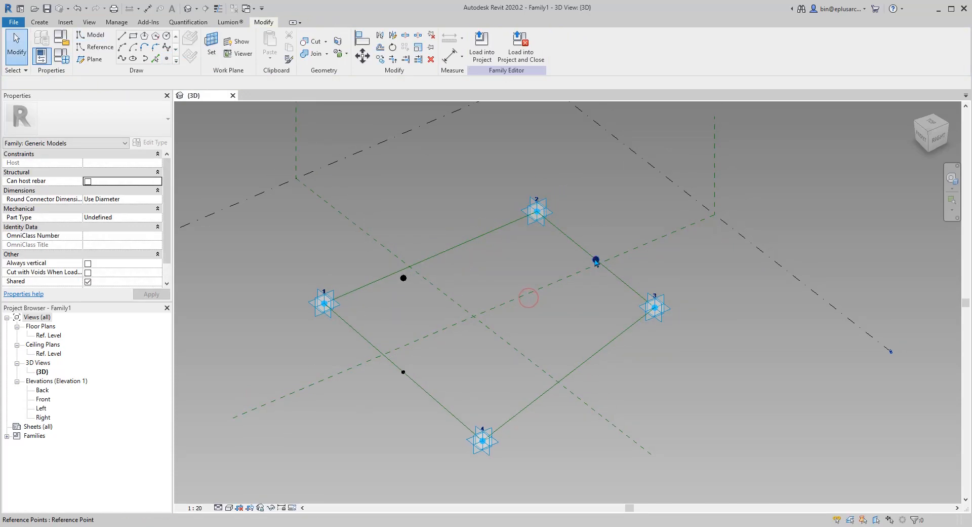
- Move the new hosted point vertically to an offset of about 3075 and set the 2–3 line's midpoint rotation angle to 180°
{"action": "left_click", "coordinate": [595, 260]}
{"action": "left_click_drag", "start_coordinate": [597, 280], "coordinate": [598, 330]}
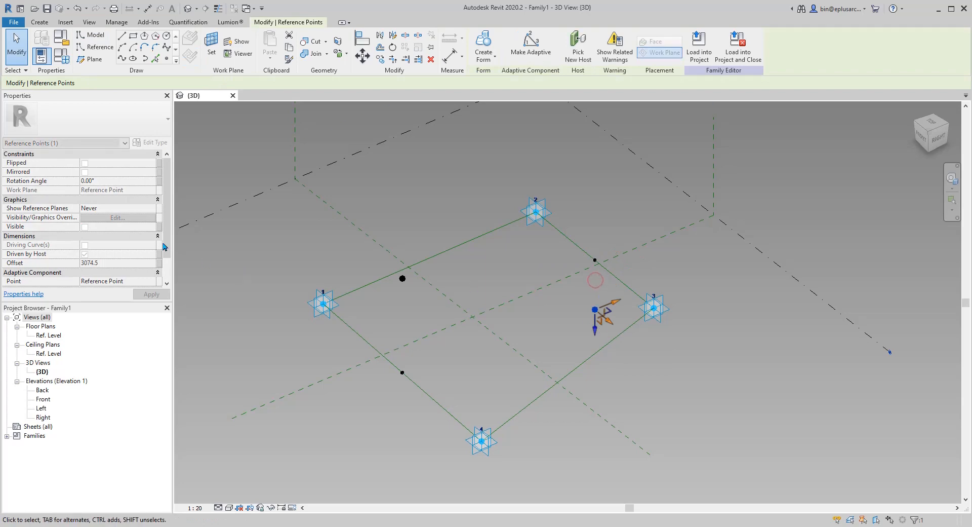
{"action": "left_click_drag", "start_coordinate": [590, 228], "coordinate": [611, 273]}
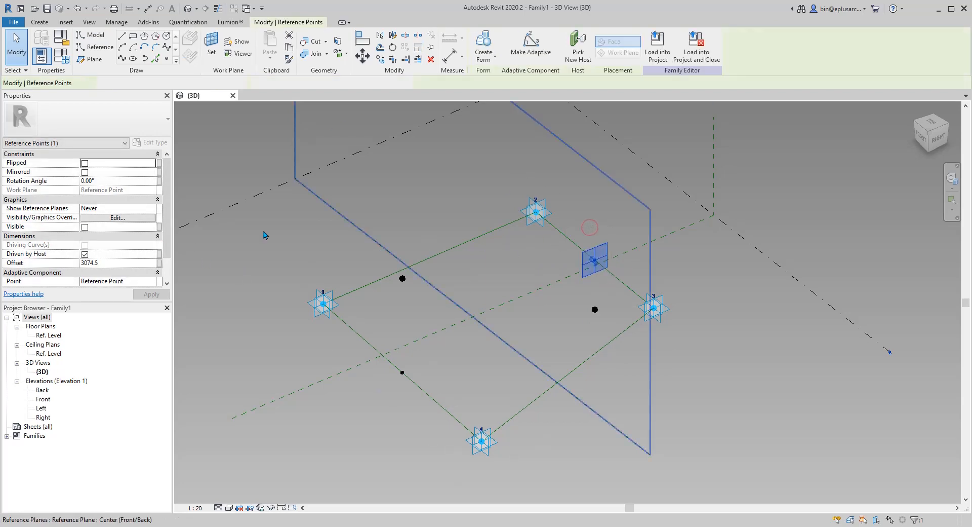
{"action": "left_click", "coordinate": [128, 178]}
- Associate the offset of both raised points with a new family type parameter named Offset
{"action": "left_click_drag", "start_coordinate": [578, 188], "coordinate": [607, 231]}
{"action": "left_click_drag", "start_coordinate": [389, 245], "coordinate": [426, 276]}
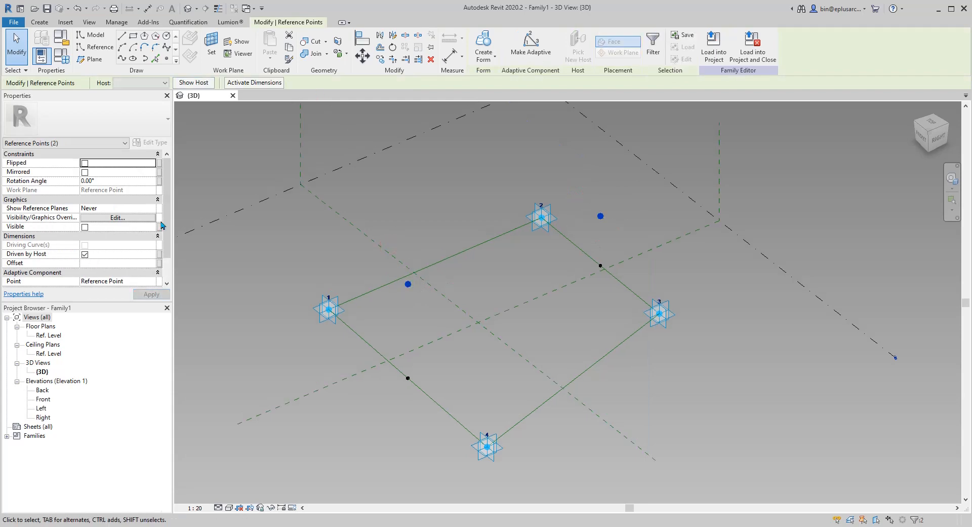
{"action": "scroll", "coordinate": [137, 287], "scroll_direction": "down", "scroll_amount": 1}
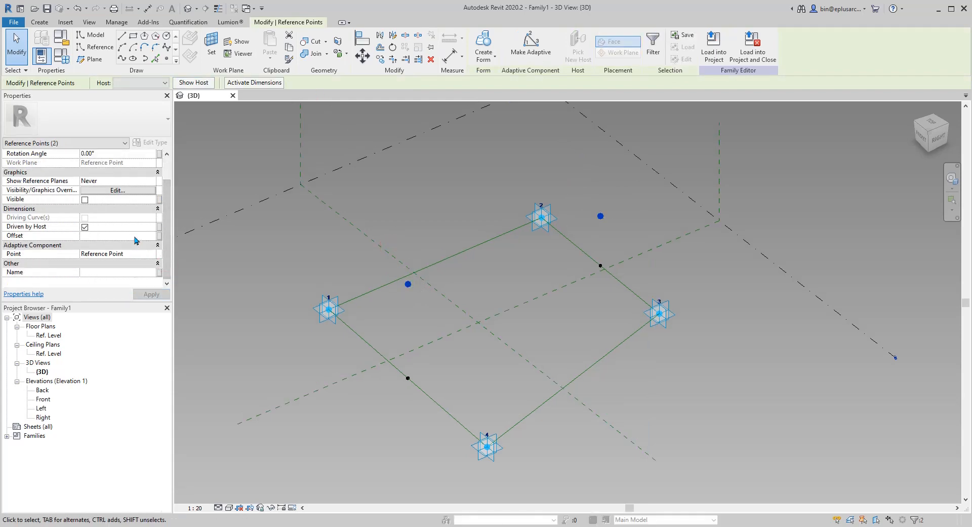
{"action": "left_click", "coordinate": [159, 236]}
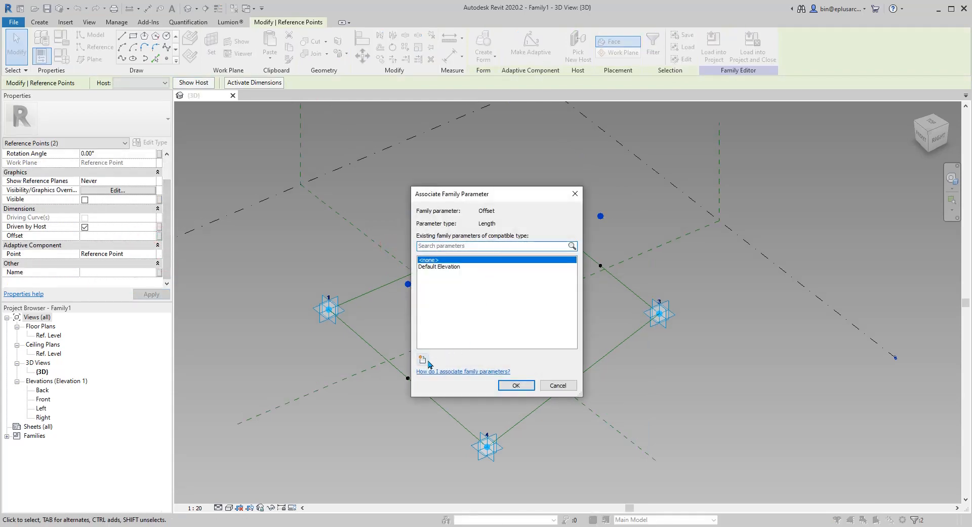
{"action": "left_click", "coordinate": [423, 360]}
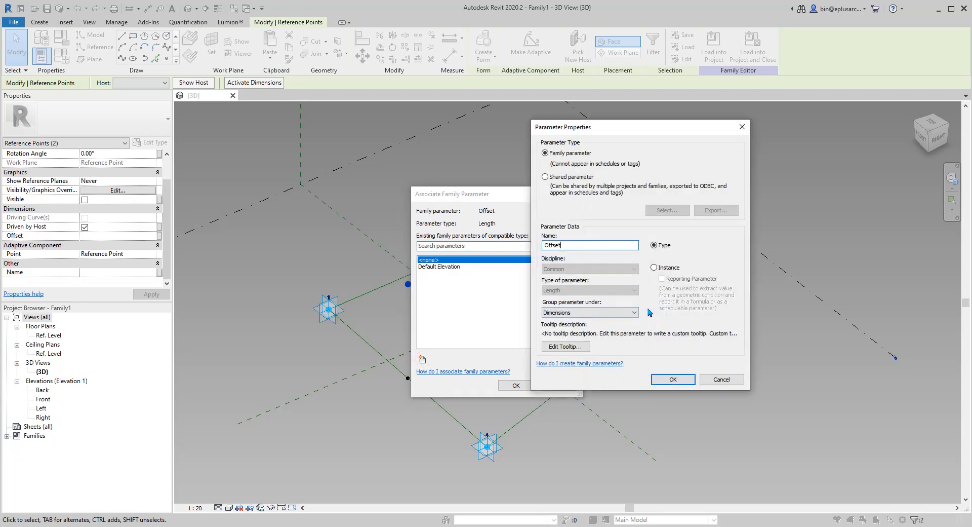
{"action": "left_click", "coordinate": [667, 381]}
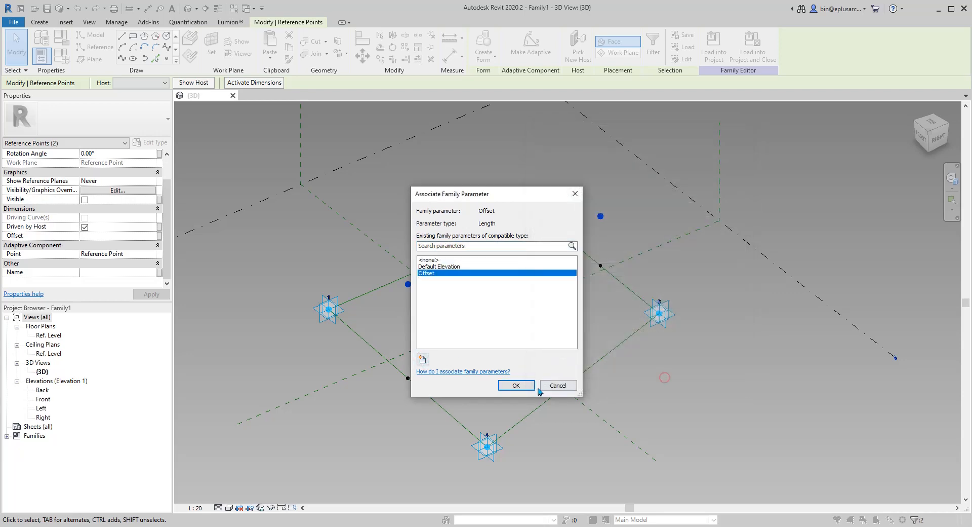
{"action": "left_click", "coordinate": [517, 384]}
{"action": "left_click", "coordinate": [549, 306]}
{"action": "middle_click_drag", "start_coordinate": [549, 306], "coordinate": [357, 299], "text": "shift"}
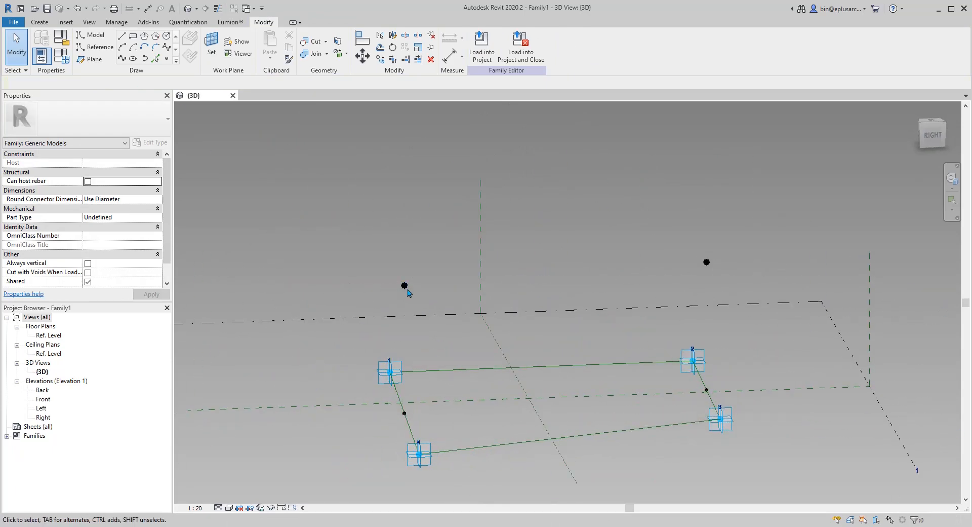
- Set the work plane to the vertical plane of the raised point above the 1–4 line and place a hosted reference point there
{"action": "middle_click_drag", "start_coordinate": [410, 297], "coordinate": [441, 291], "text": "shift"}
{"action": "left_click", "coordinate": [108, 48]}
{"action": "left_click", "coordinate": [167, 60]}
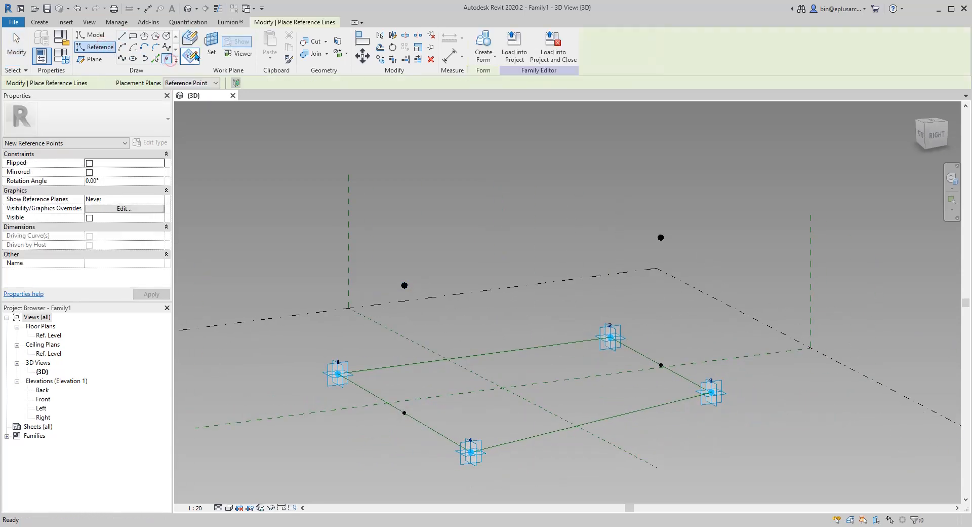
{"action": "left_click", "coordinate": [211, 45]}
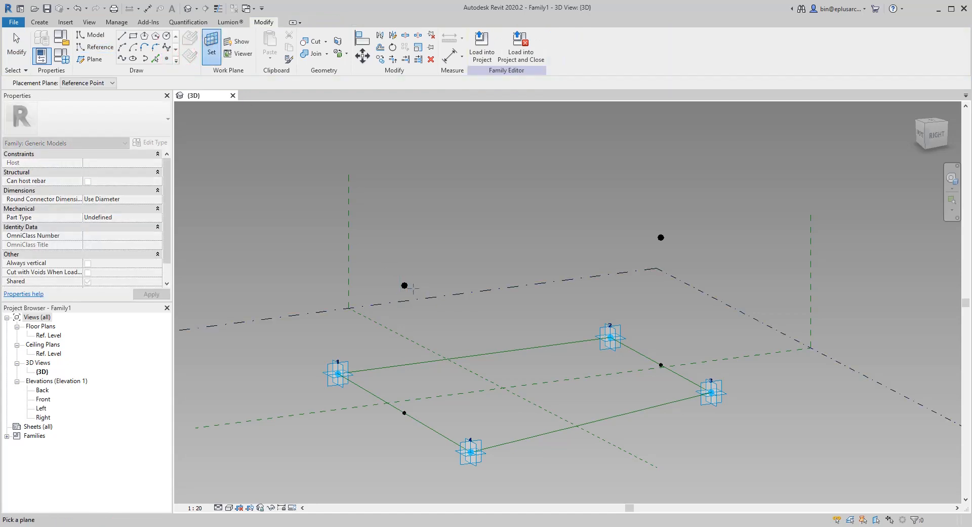
{"action": "mouse_move", "coordinate": [413, 287]}
{"action": "middle_mouse_down", "text": "shift"}
{"action": "mouse_move", "coordinate": [354, 297]}
{"action": "mouse_move", "coordinate": [411, 286]}
{"action": "middle_mouse_up", "text": "shift"}
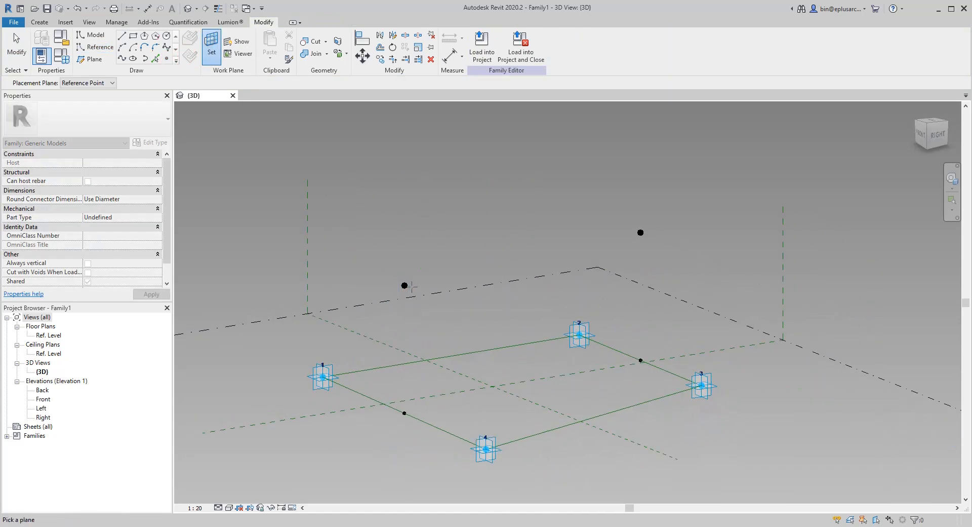
{"action": "left_click", "coordinate": [405, 286]}
{"action": "left_click", "coordinate": [403, 286]}
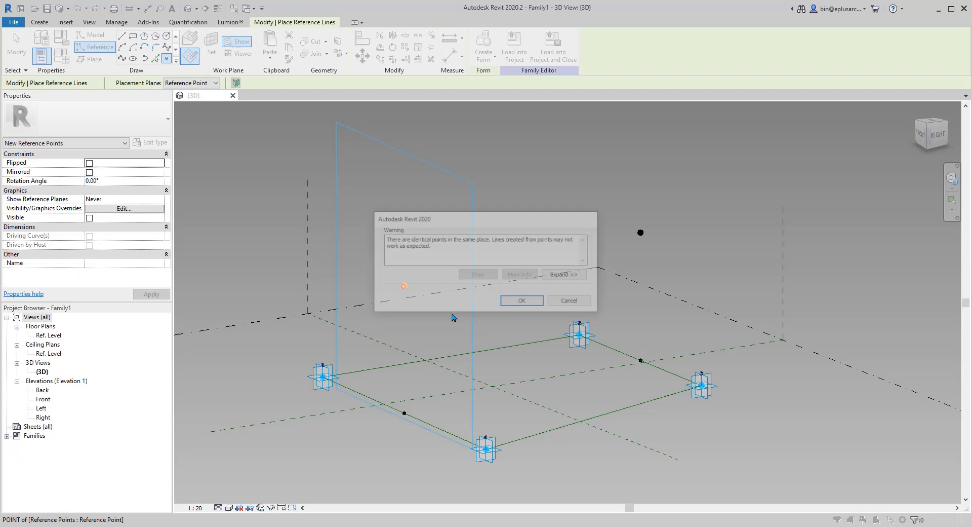
{"action": "left_click", "coordinate": [530, 301]}
{"action": "key", "text": "Escape"}
{"action": "key", "text": "Escape"}
- Move the new hosted point horizontally outward from the 1–4 side to an offset of about 2221
{"action": "left_click", "coordinate": [402, 290]}
{"action": "middle_click_drag", "start_coordinate": [402, 288], "coordinate": [373, 295], "text": "shift"}
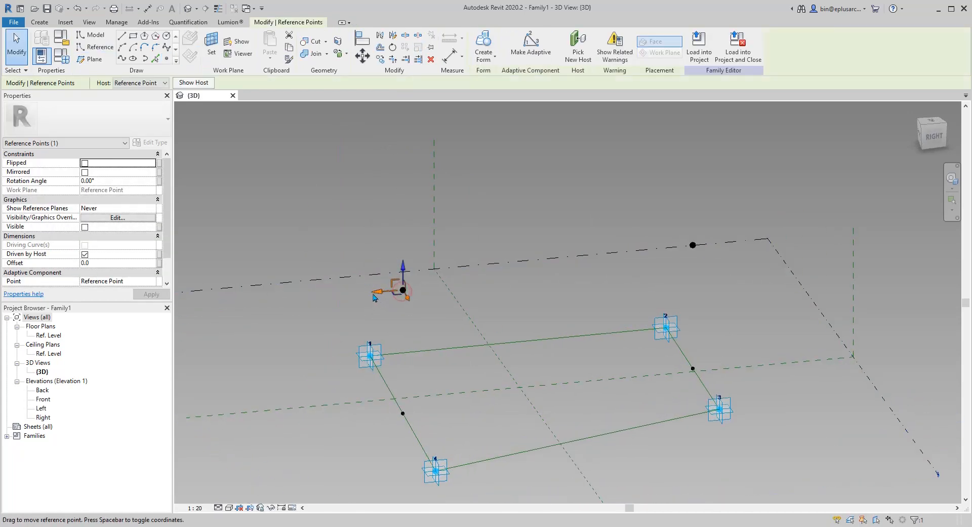
{"action": "left_click_drag", "start_coordinate": [375, 298], "coordinate": [326, 301]}
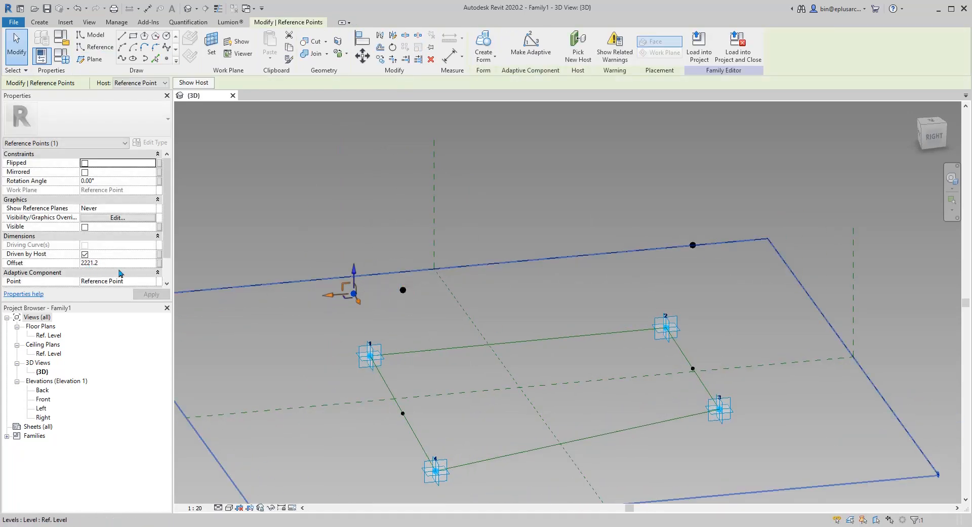
{"action": "middle_click_drag", "start_coordinate": [536, 310], "coordinate": [426, 280], "text": "shift"}
{"action": "scroll", "coordinate": [481, 319], "scroll_direction": "down", "scroll_amount": 2}
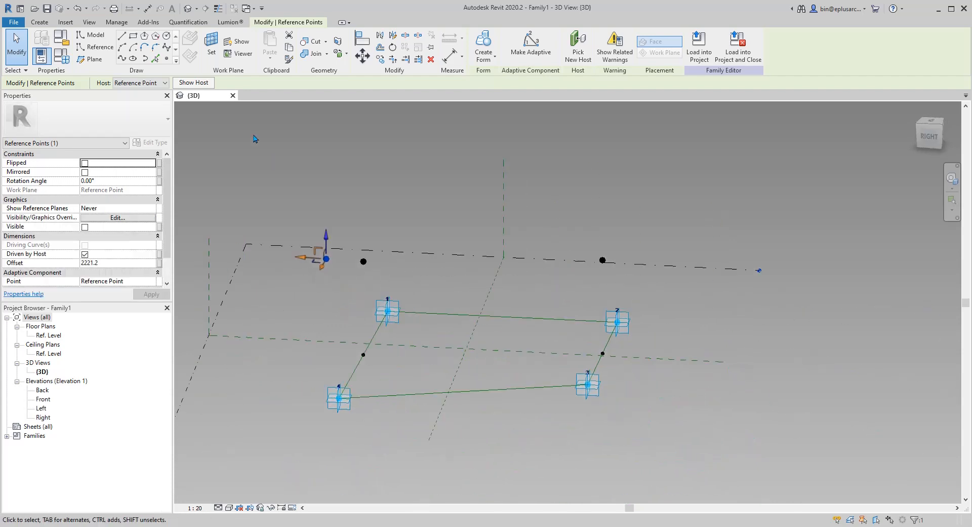
- Set the work plane to the vertical plane of the raised point above the 2–3 line and place a hosted reference point there
{"action": "left_click", "coordinate": [167, 61]}
{"action": "left_click", "coordinate": [211, 47]}
{"action": "scroll", "coordinate": [564, 243], "scroll_direction": "up", "scroll_amount": 1}
{"action": "middle_click_drag", "start_coordinate": [611, 247], "coordinate": [514, 305]}
{"action": "left_click", "coordinate": [554, 258]}
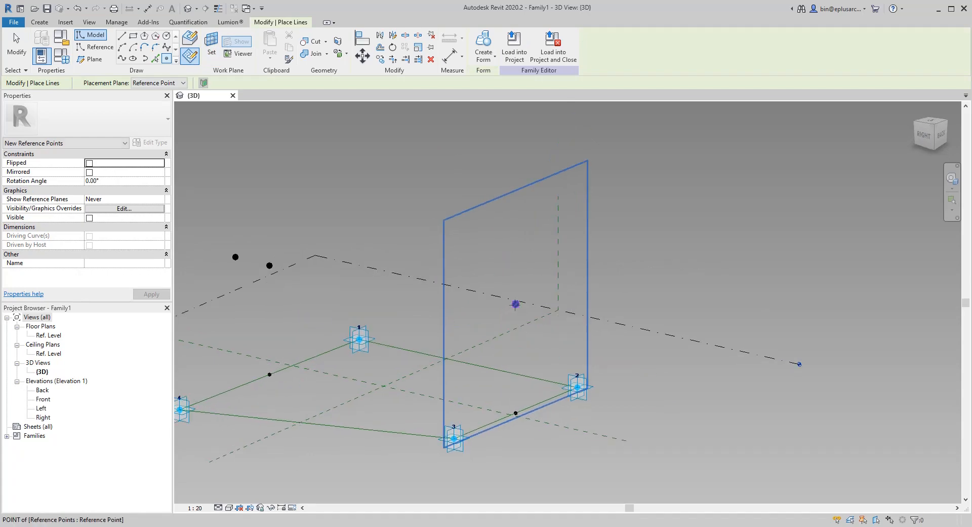
{"action": "left_click", "coordinate": [515, 304]}
{"action": "left_click", "coordinate": [521, 303]}
{"action": "key", "text": "Escape"}
{"action": "key", "text": "Escape"}
- Move the hosted point at the raised point above the 2–3 line horizontally to an offset of about 1981
{"action": "left_click", "coordinate": [518, 302]}
{"action": "scroll", "coordinate": [521, 300], "scroll_direction": "down", "scroll_amount": 1}
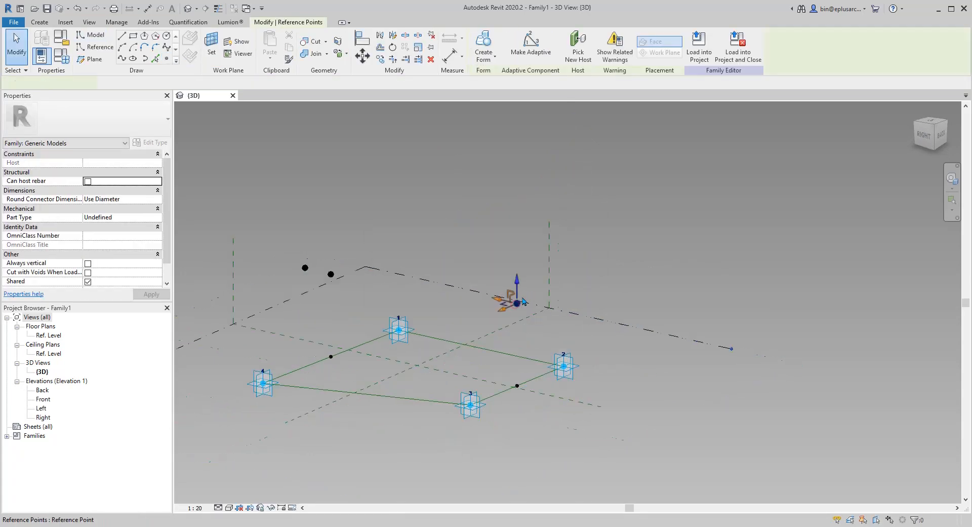
{"action": "middle_click_drag", "start_coordinate": [523, 301], "coordinate": [554, 307], "text": "shift"}
{"action": "mouse_move", "coordinate": [495, 307]}
{"action": "left_mouse_down"}
{"action": "mouse_move", "coordinate": [547, 307]}
{"action": "mouse_move", "coordinate": [481, 310]}
{"action": "left_mouse_up"}
{"action": "scroll", "coordinate": [474, 308], "scroll_direction": "up", "scroll_amount": 1}
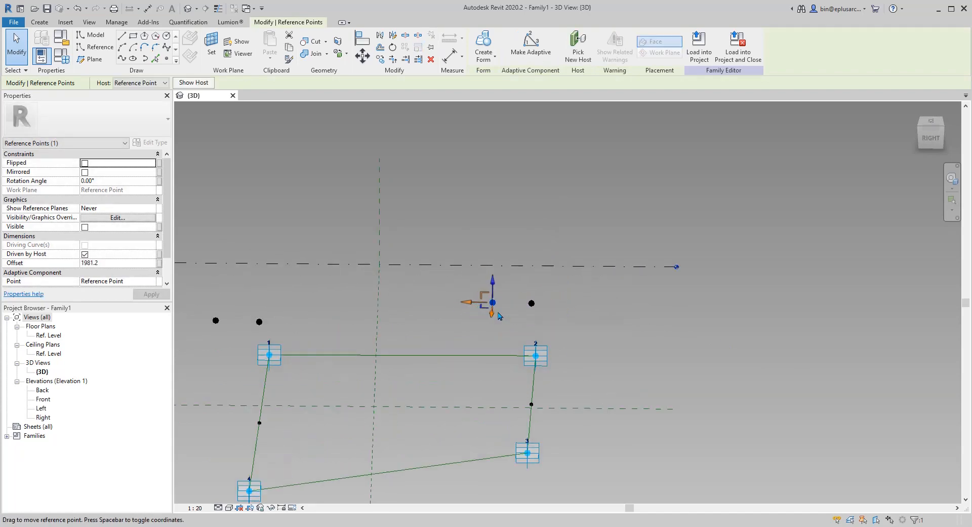
- Set the rotation angle of the raised point above the 2–3 line to 180° so its hosted point flips outward
{"action": "middle_click_drag", "start_coordinate": [500, 316], "coordinate": [480, 311], "text": "shift"}
{"action": "left_click", "coordinate": [533, 320]}
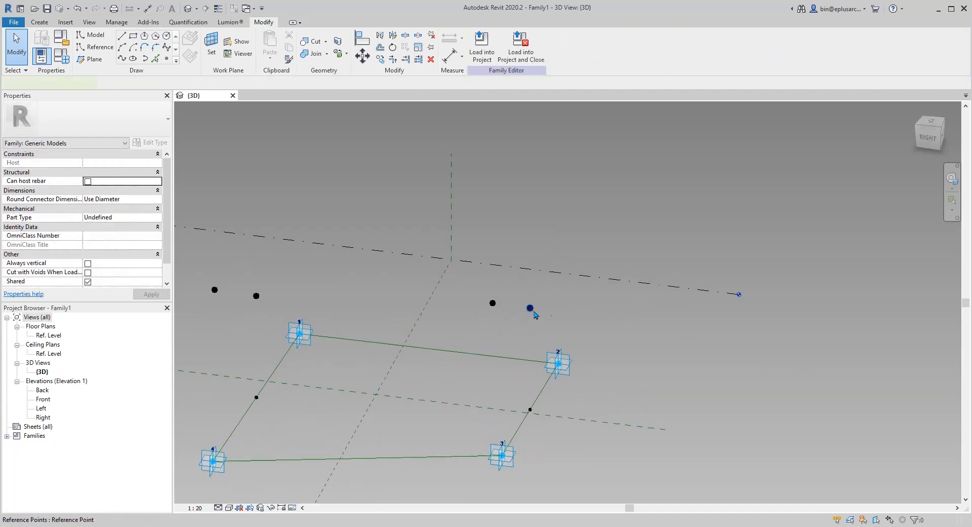
{"action": "left_click", "coordinate": [531, 309]}
{"action": "left_click", "coordinate": [126, 180]}
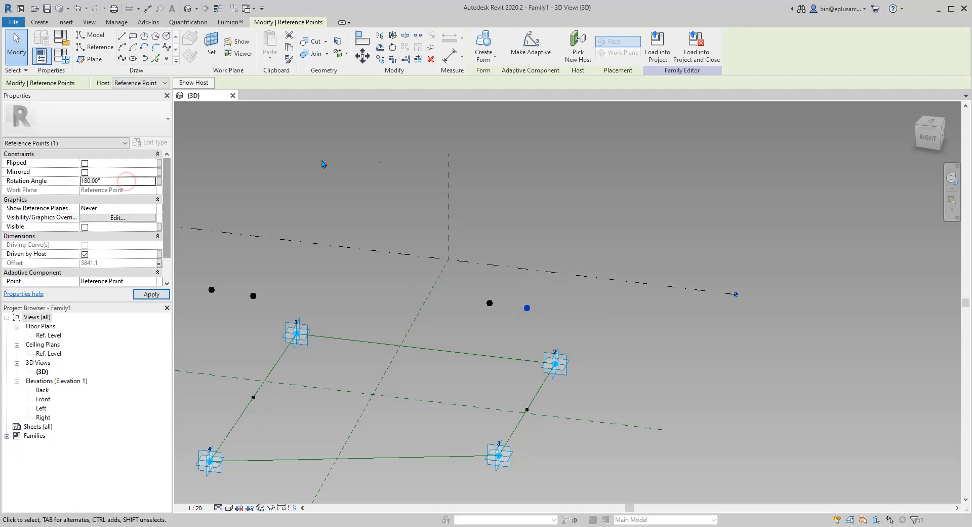
{"action": "middle_click_drag", "start_coordinate": [488, 159], "coordinate": [568, 245], "text": "shift"}
- Associate the offset of both outer hosted points with a new family type parameter named Offset 2
{"action": "left_click", "coordinate": [551, 272]}
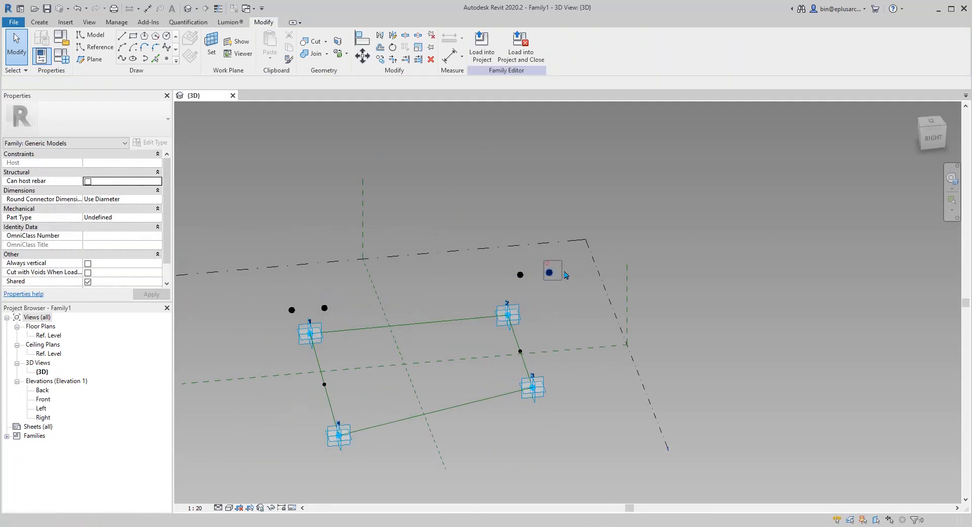
{"action": "middle_click_drag", "start_coordinate": [364, 327], "coordinate": [380, 282], "text": "shift"}
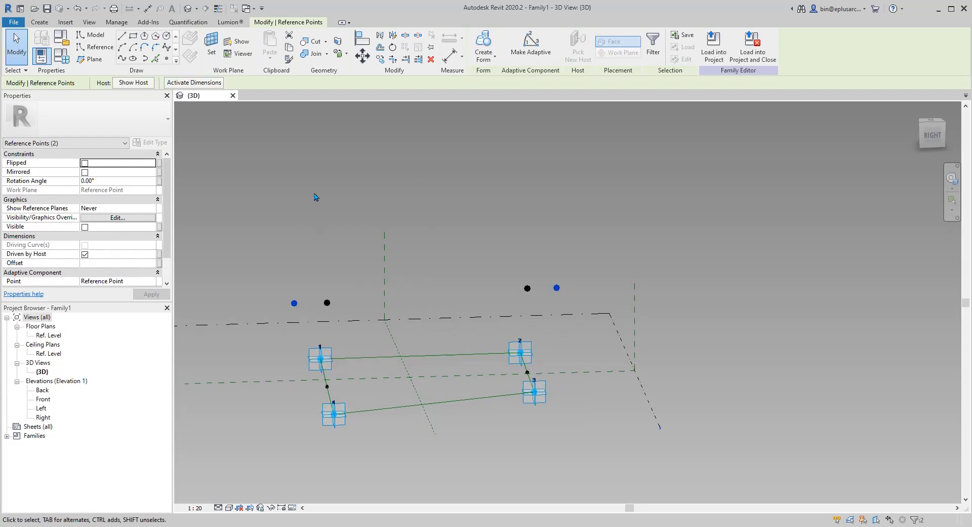
{"action": "left_click", "coordinate": [159, 263]}
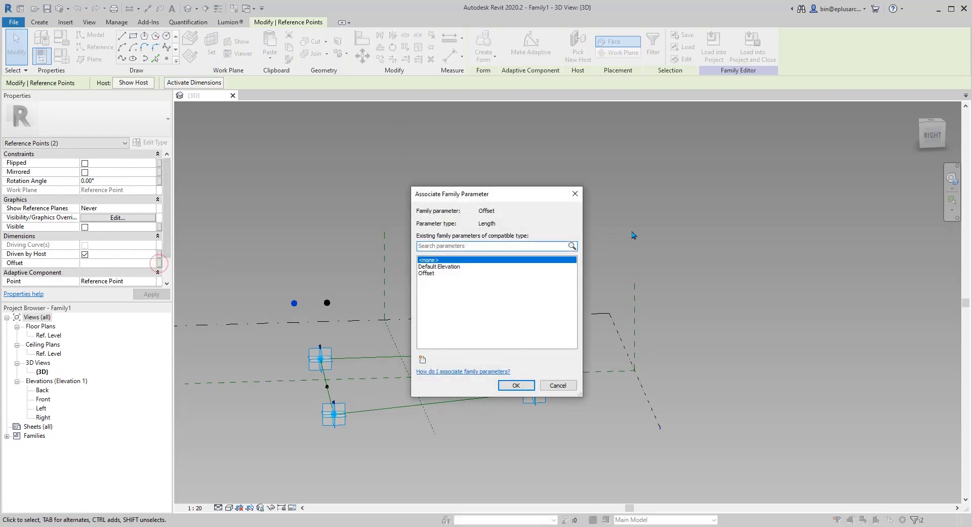
{"action": "left_click", "coordinate": [422, 359]}
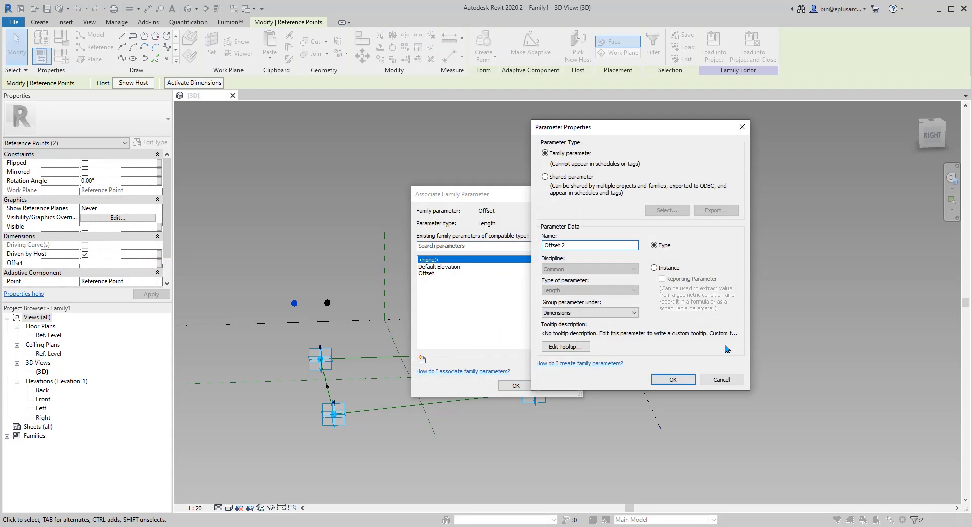
{"action": "left_click", "coordinate": [686, 379]}
{"action": "left_click", "coordinate": [516, 385]}
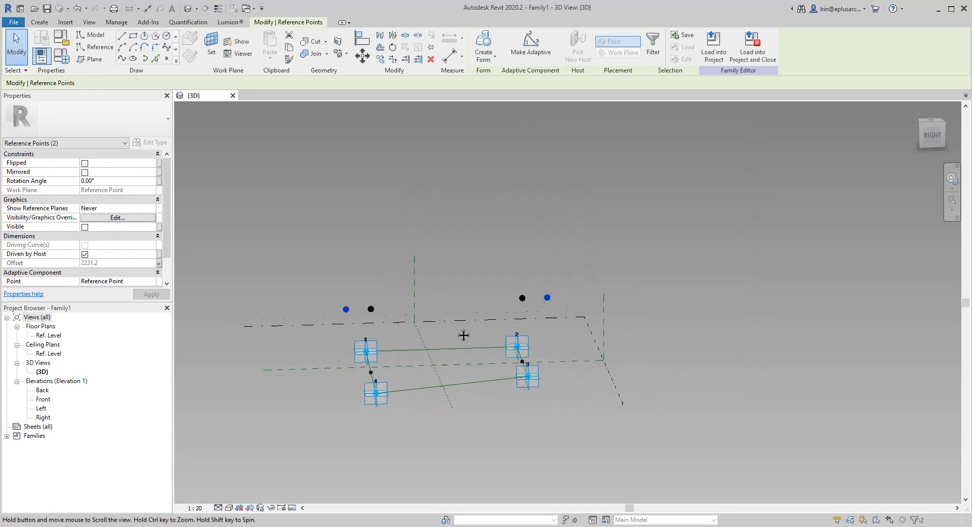
{"action": "middle_click_drag", "start_coordinate": [521, 383], "coordinate": [369, 358], "text": "shift"}
{"action": "key", "text": "Escape"}
- Connect the midpoints of the 1–4 and 2–3 lines with a spline through points and make it a reference line
{"action": "left_click", "coordinate": [357, 350]}
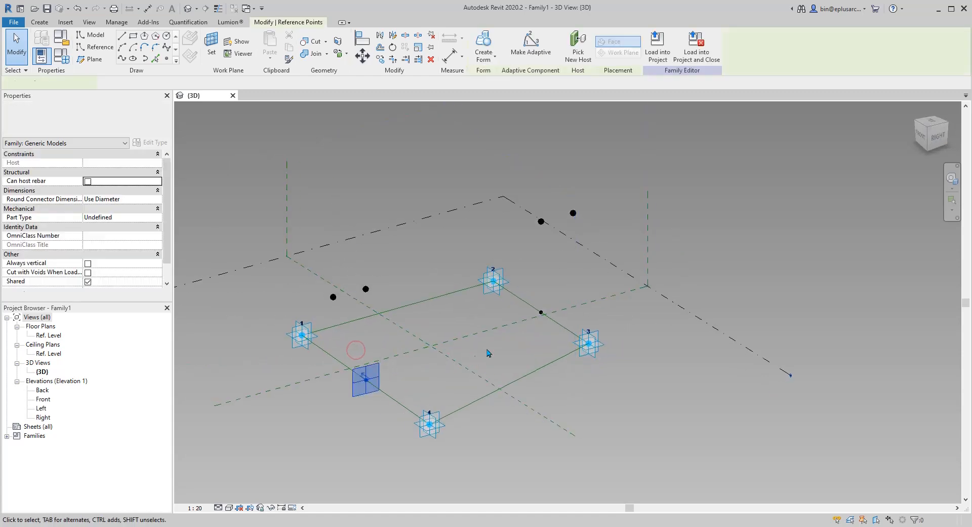
{"action": "left_click_drag", "start_coordinate": [504, 310], "coordinate": [557, 341], "text": "ctrl"}
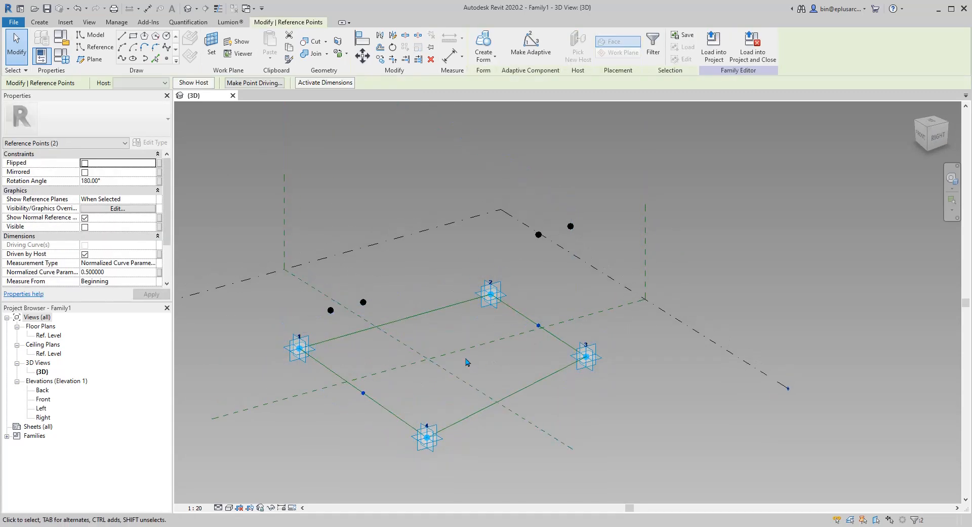
{"action": "middle_click_drag", "start_coordinate": [466, 358], "coordinate": [522, 353], "text": "shift"}
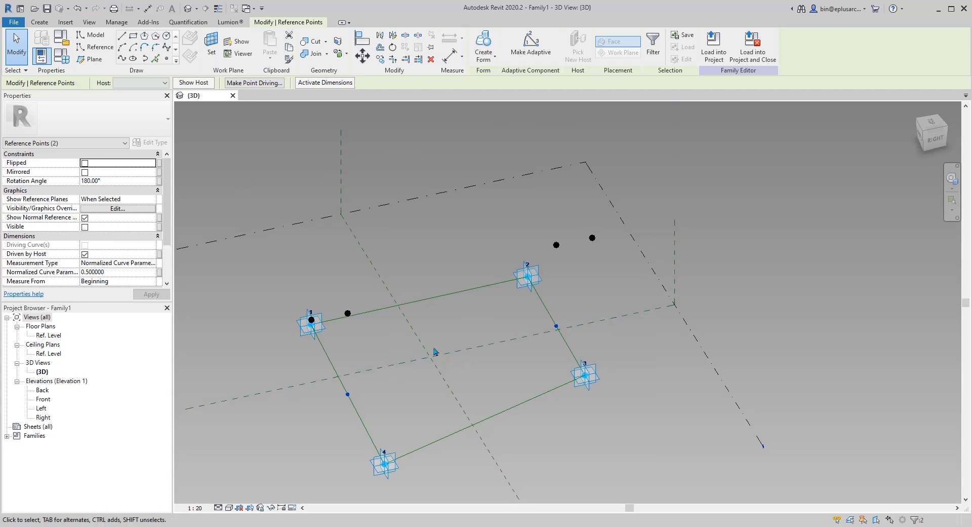
{"action": "left_click", "coordinate": [122, 59]}
{"action": "key", "text": "Escape"}
{"action": "left_click", "coordinate": [466, 360]}
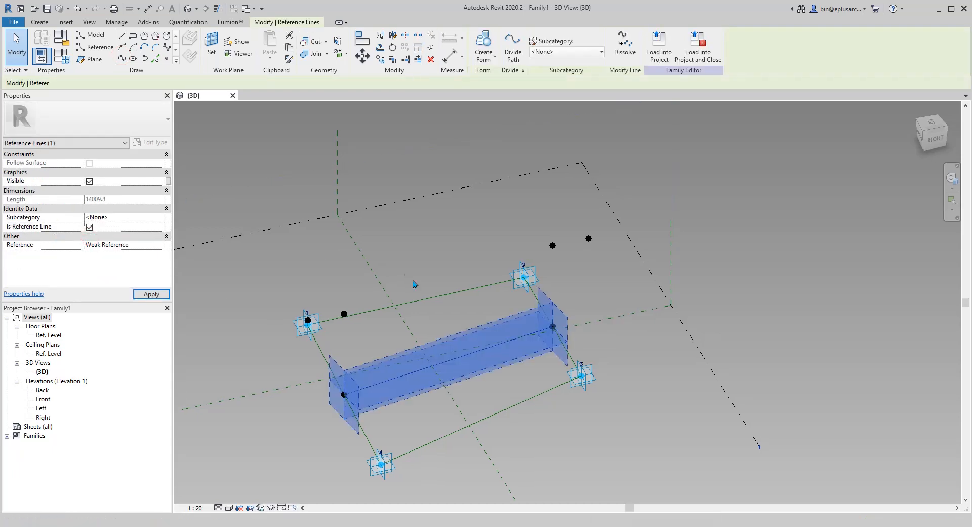
{"action": "key", "text": "Escape"}
- Place a reference point at the middle of the reference line joining the two midpoints
{"action": "scroll", "coordinate": [429, 332], "scroll_direction": "up", "scroll_amount": 2}
{"action": "middle_click_drag", "start_coordinate": [429, 332], "coordinate": [446, 309], "text": "shift"}
{"action": "left_click", "coordinate": [167, 59]}
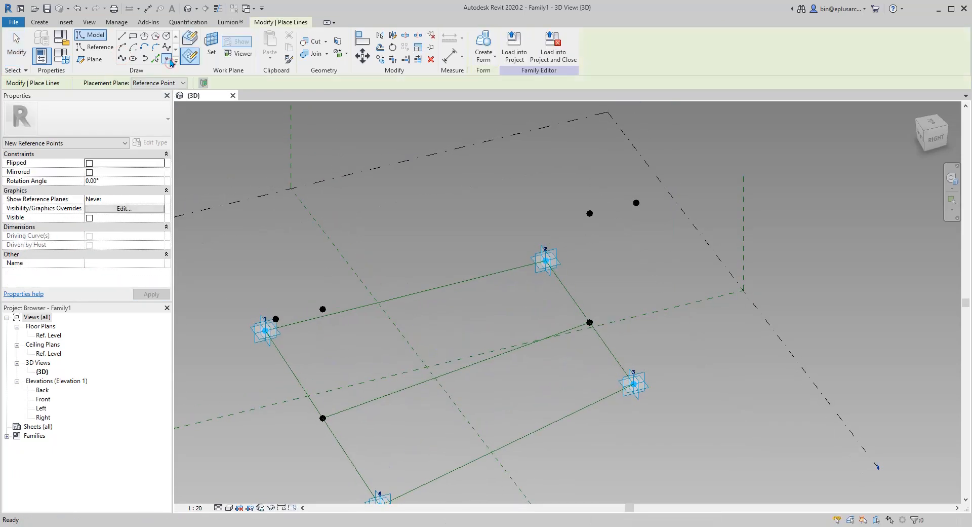
{"action": "left_click", "coordinate": [456, 369]}
{"action": "key", "text": "Escape"}
{"action": "key", "text": "Escape"}
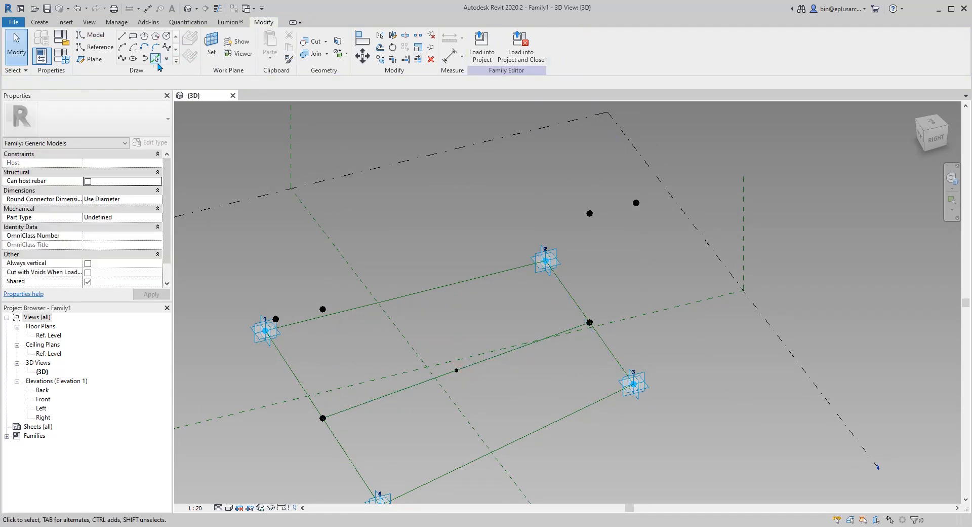
- Place a reference point on the horizontal plane of the central midpoint and raise it about 2140 mm above that point
{"action": "left_click", "coordinate": [167, 59]}
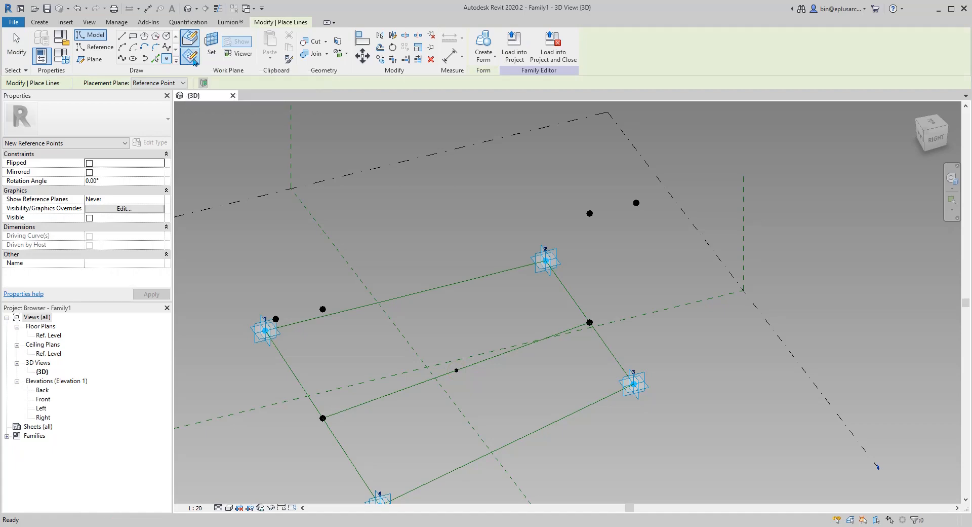
{"action": "left_click", "coordinate": [456, 370]}
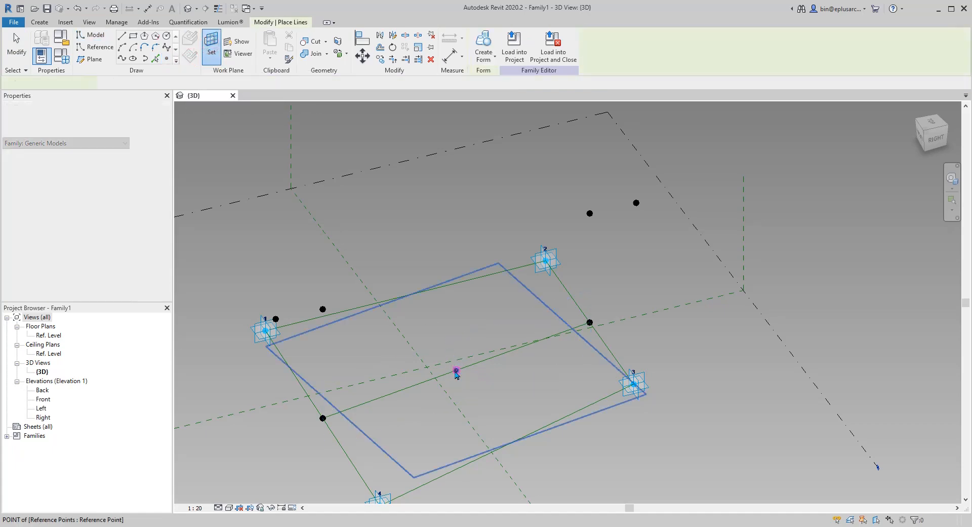
{"action": "left_click", "coordinate": [456, 370]}
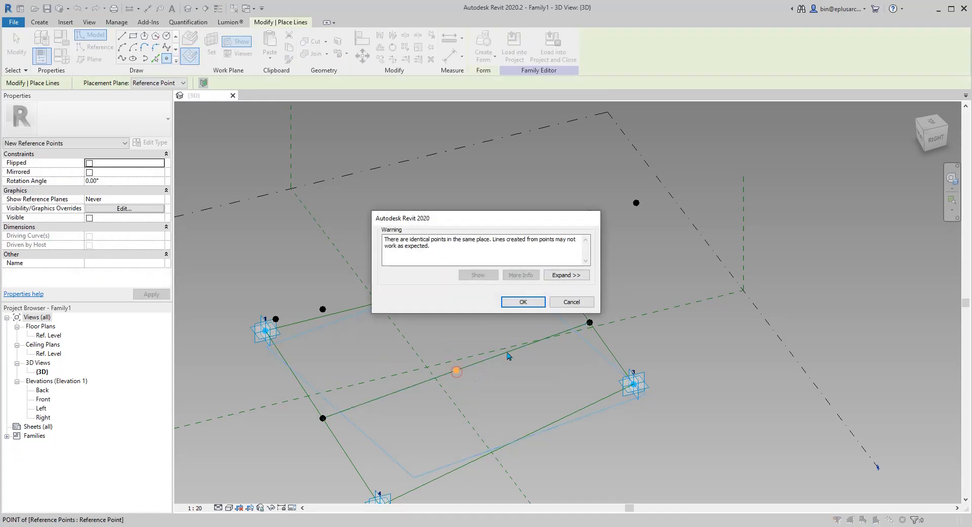
{"action": "left_click", "coordinate": [523, 304]}
{"action": "key", "text": "Escape"}
{"action": "key", "text": "Escape"}
{"action": "left_click", "coordinate": [458, 372]}
{"action": "middle_click_drag", "start_coordinate": [458, 374], "coordinate": [477, 352], "text": "shift"}
{"action": "left_click_drag", "start_coordinate": [460, 327], "coordinate": [461, 288]}
{"action": "middle_click_drag", "start_coordinate": [461, 289], "coordinate": [396, 323], "text": "shift"}
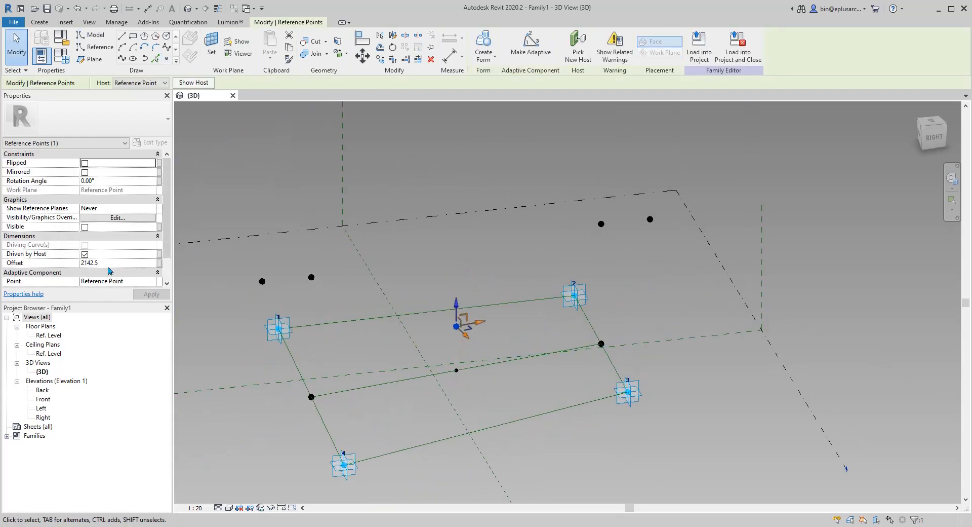
- Associate the raised central point's offset with a new family type parameter named Offset3
{"action": "left_click", "coordinate": [159, 263]}
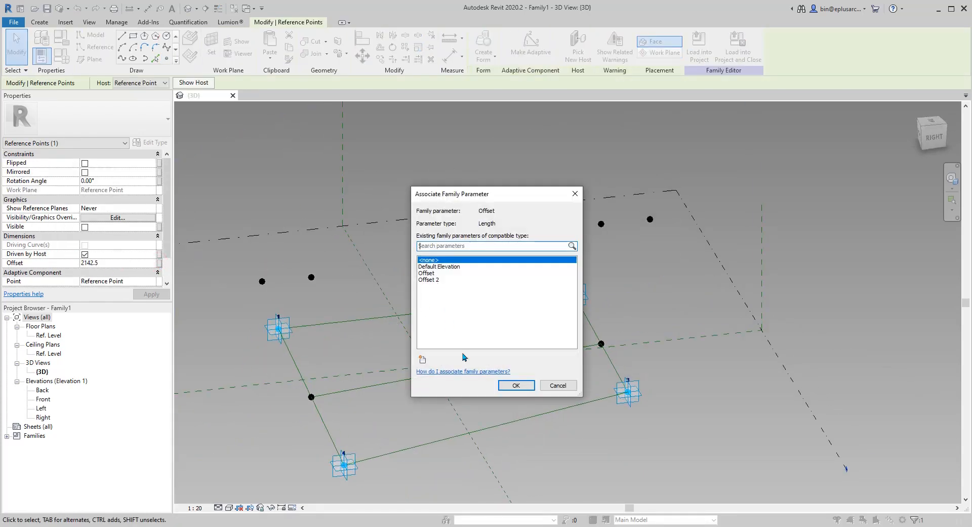
{"action": "left_click", "coordinate": [423, 360]}
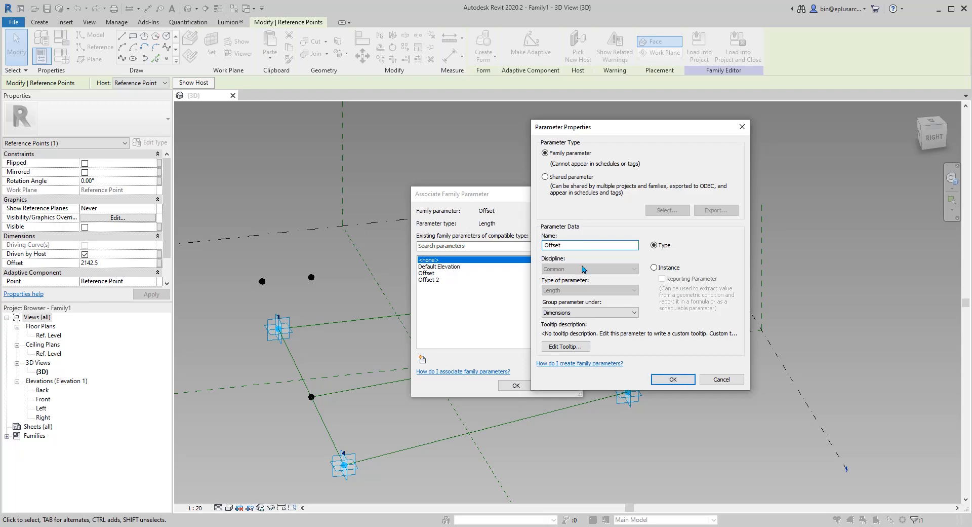
{"action": "left_click", "coordinate": [678, 384]}
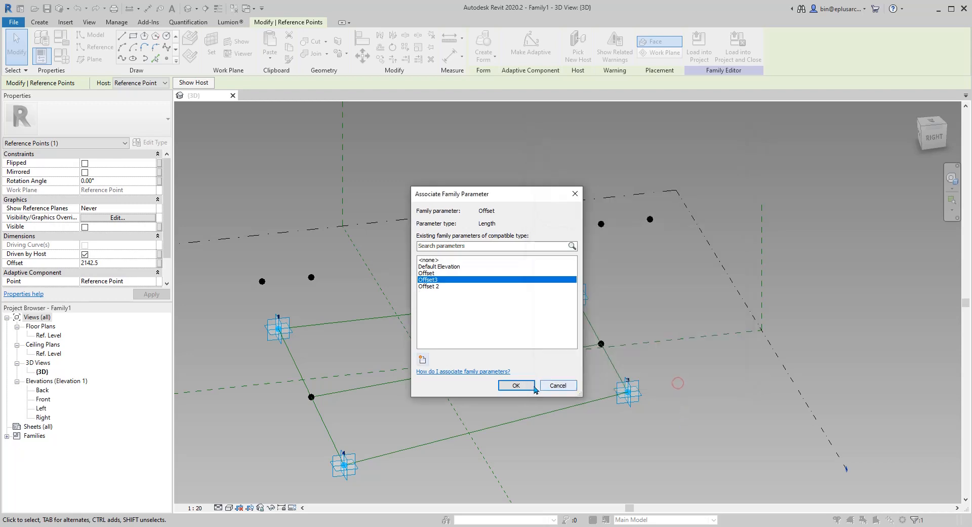
{"action": "left_click", "coordinate": [531, 387]}
{"action": "left_click", "coordinate": [436, 320]}
{"action": "middle_click_drag", "start_coordinate": [409, 321], "coordinate": [293, 276], "text": "shift"}
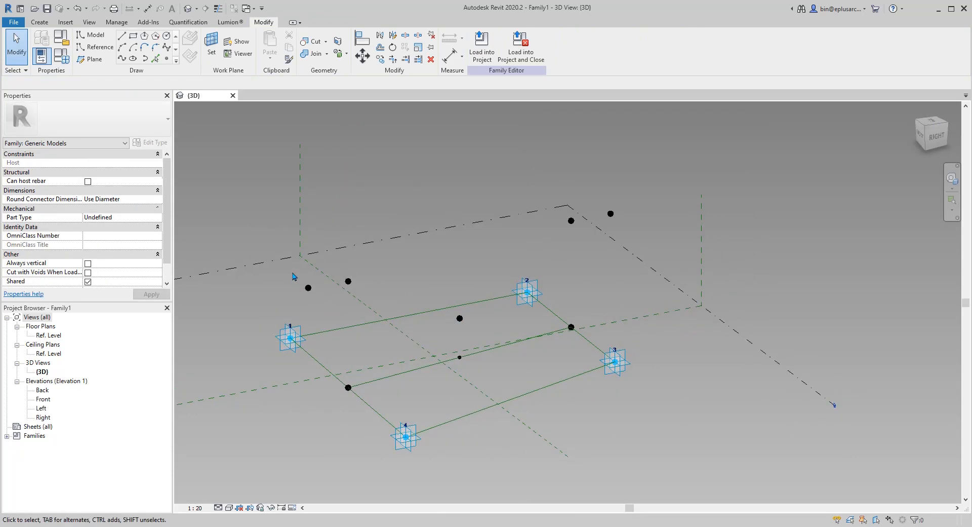
- Connect the outer raised point on the 1–4 side to adaptive points 1 and 4 with splines through points
{"action": "left_click_drag", "start_coordinate": [329, 313], "coordinate": [329, 315]}
{"action": "scroll", "coordinate": [328, 311], "scroll_direction": "down", "scroll_amount": 1}
{"action": "middle_click_drag", "start_coordinate": [324, 315], "coordinate": [380, 316], "text": "shift"}
{"action": "left_click", "coordinate": [258, 342], "text": "ctrl"}
{"action": "scroll", "coordinate": [344, 334], "scroll_direction": "down", "scroll_amount": 1}
{"action": "left_click", "coordinate": [122, 59]}
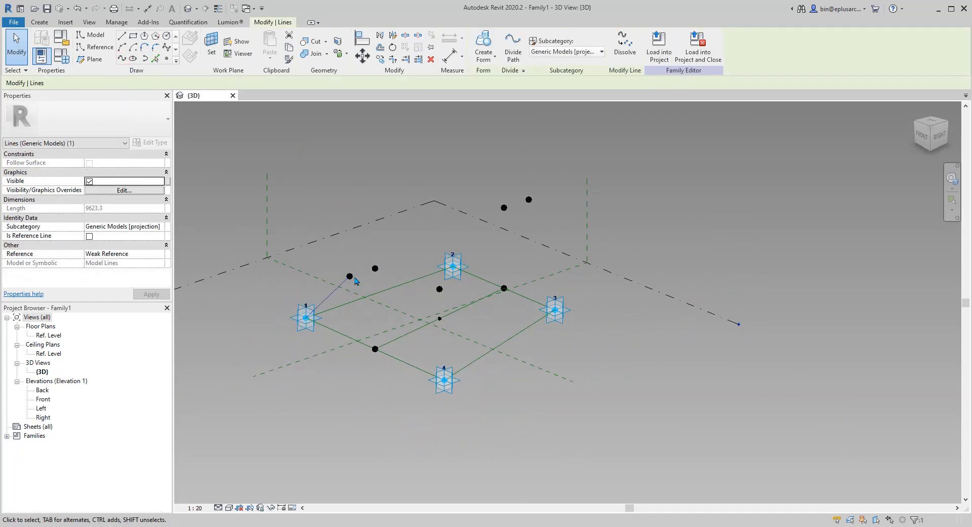
{"action": "left_click", "coordinate": [350, 276]}
{"action": "left_click", "coordinate": [444, 380], "text": "ctrl"}
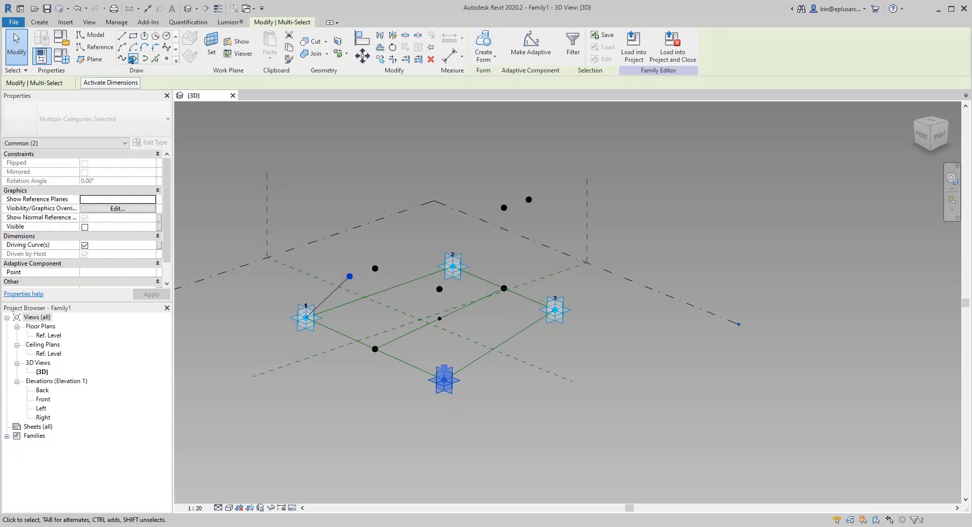
{"action": "middle_click_drag", "start_coordinate": [560, 208], "coordinate": [497, 245], "text": "shift"}
- Connect the outer raised point on the 2–3 side to adaptive points 3 and 2 with splines through points
{"action": "left_click_drag", "start_coordinate": [622, 211], "coordinate": [653, 243]}
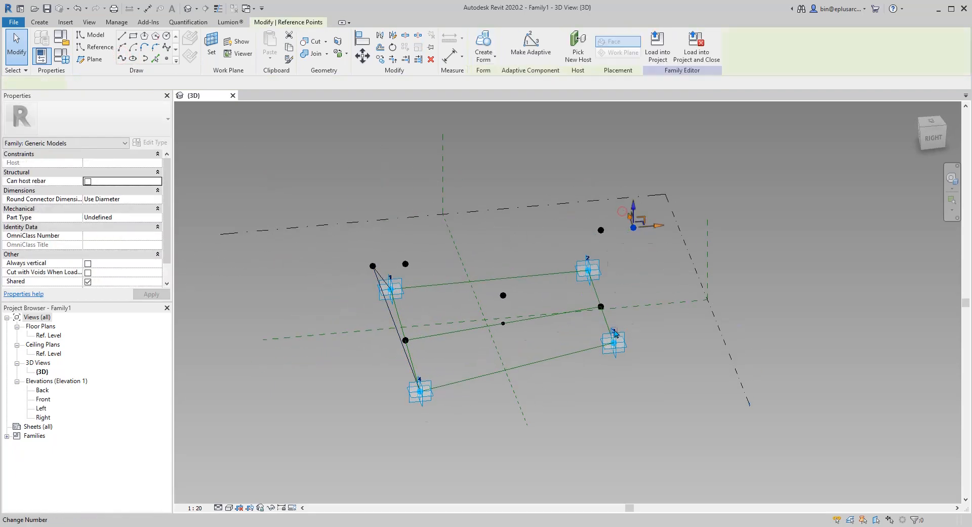
{"action": "left_click_drag", "start_coordinate": [581, 323], "coordinate": [636, 358], "text": "ctrl"}
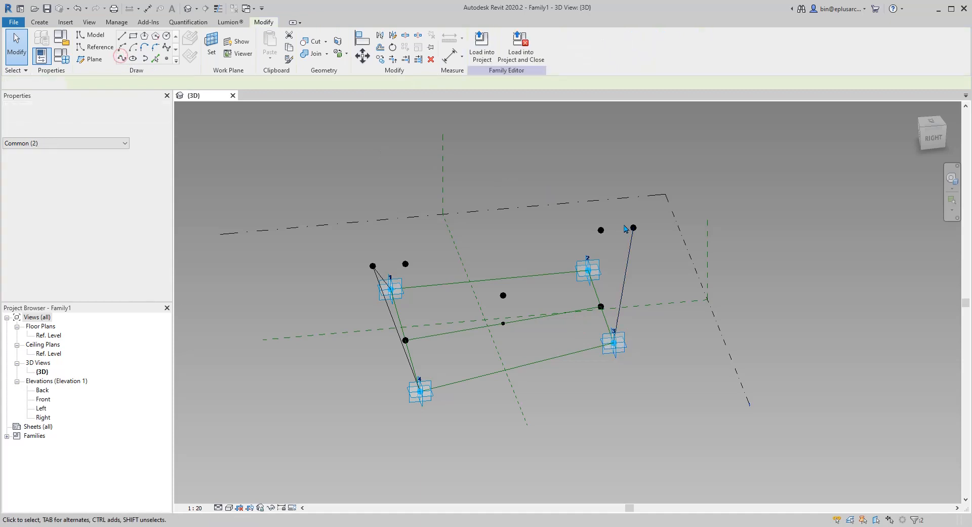
{"action": "left_click_drag", "start_coordinate": [620, 207], "coordinate": [649, 238]}
{"action": "middle_click_drag", "start_coordinate": [648, 238], "coordinate": [666, 240], "text": "shift"}
{"action": "left_click_drag", "start_coordinate": [557, 246], "coordinate": [587, 286], "text": "ctrl"}
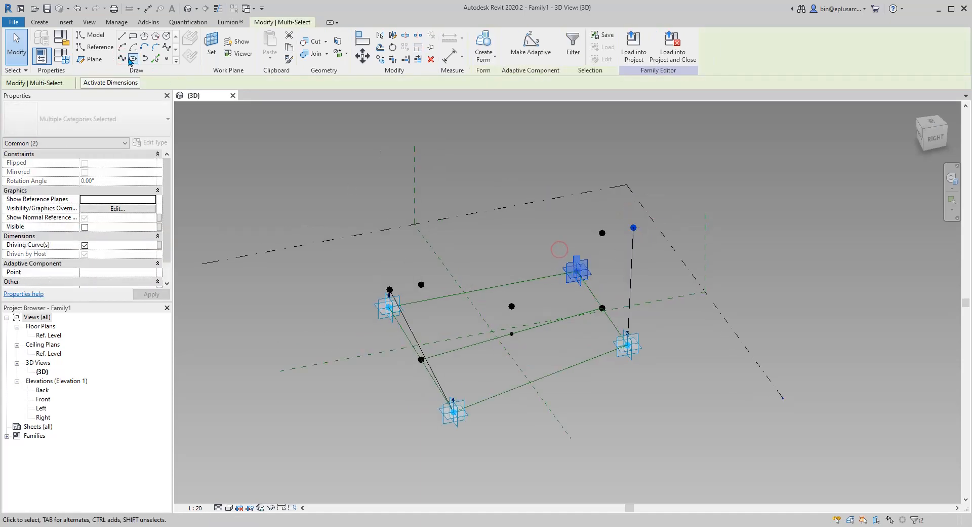
{"action": "left_click", "coordinate": [122, 58]}
- Draw a curved ridge spline through both outer raised points and the raised central point
{"action": "left_click", "coordinate": [390, 290]}
{"action": "middle_click_drag", "start_coordinate": [436, 302], "coordinate": [420, 276], "text": "shift"}
{"action": "left_click", "coordinate": [515, 326], "text": "ctrl"}
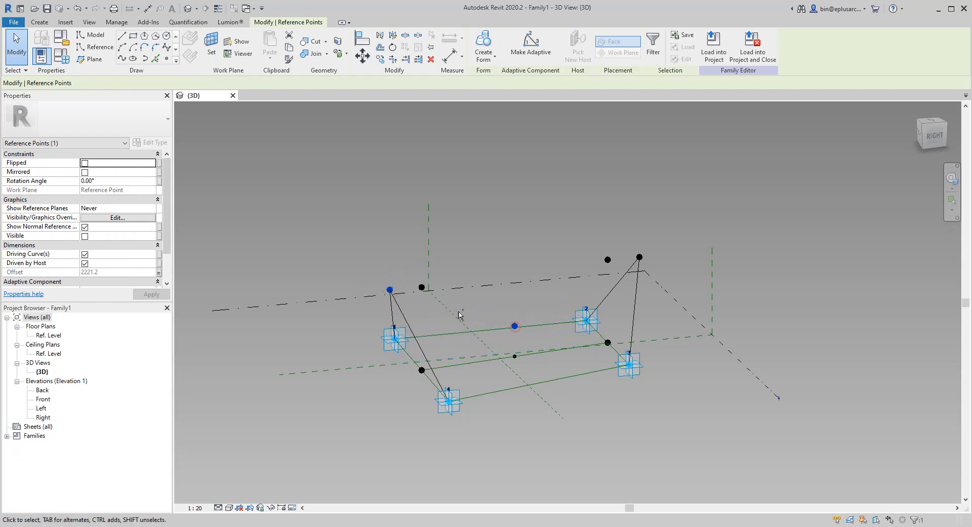
{"action": "left_click", "coordinate": [639, 256], "text": "ctrl"}
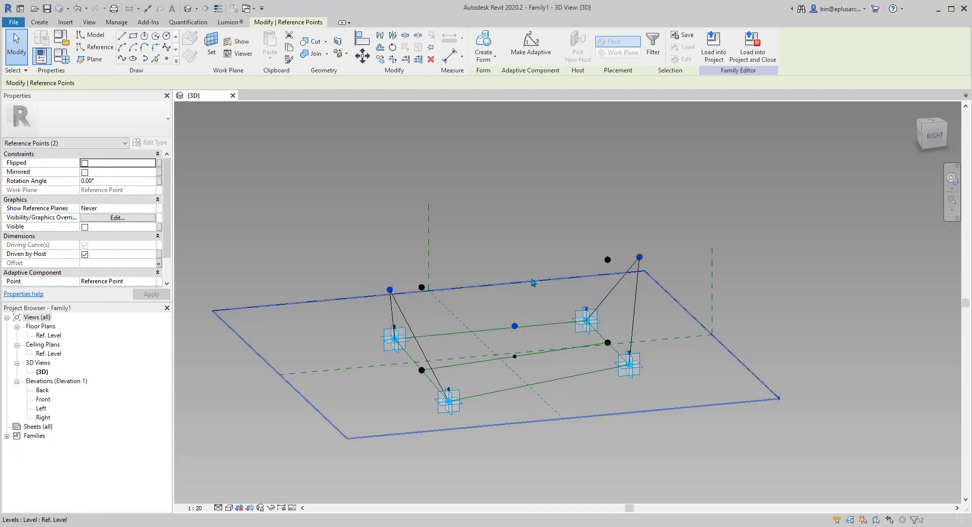
{"action": "middle_click_drag", "start_coordinate": [558, 304], "coordinate": [504, 338], "text": "shift"}
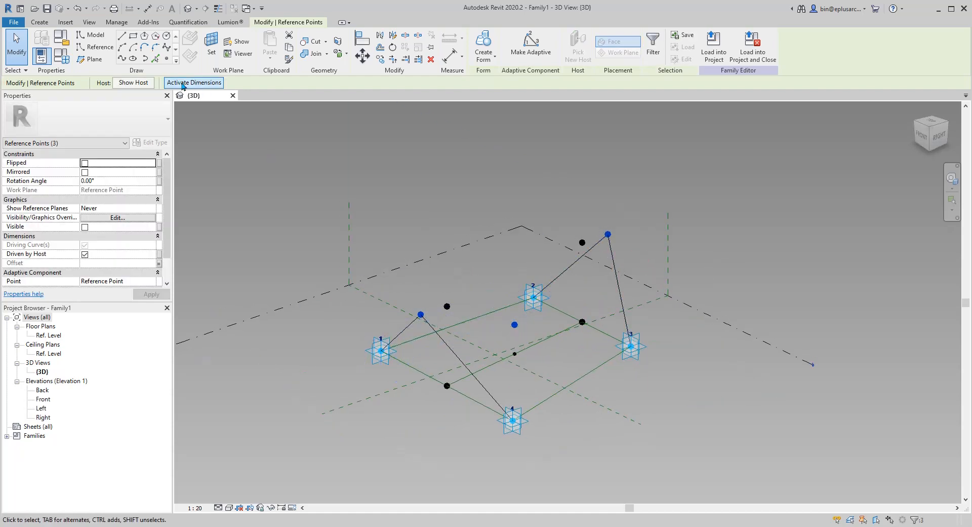
{"action": "left_click", "coordinate": [121, 59]}
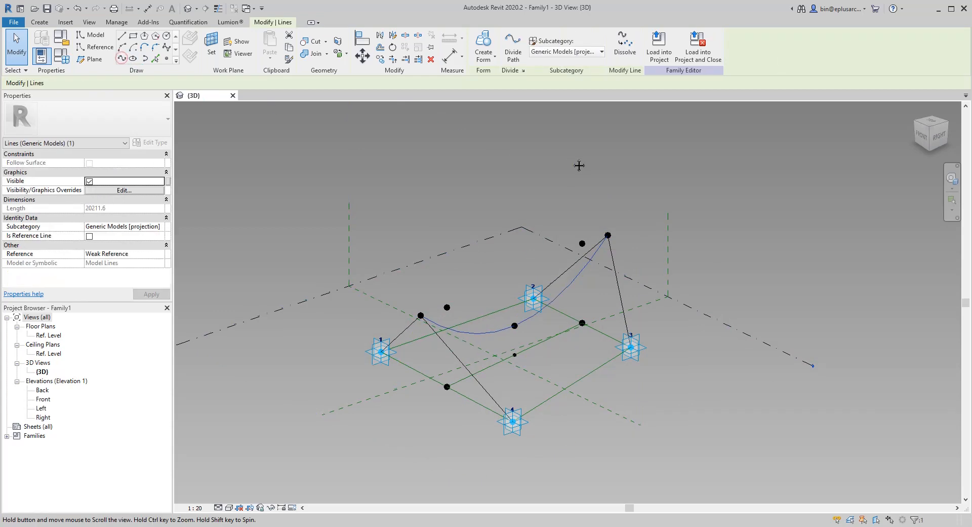
- Turn the ridge spline and the four sloping gable lines into reference lines
{"action": "left_click", "coordinate": [476, 333]}
{"action": "left_click", "coordinate": [460, 358], "text": "ctrl"}
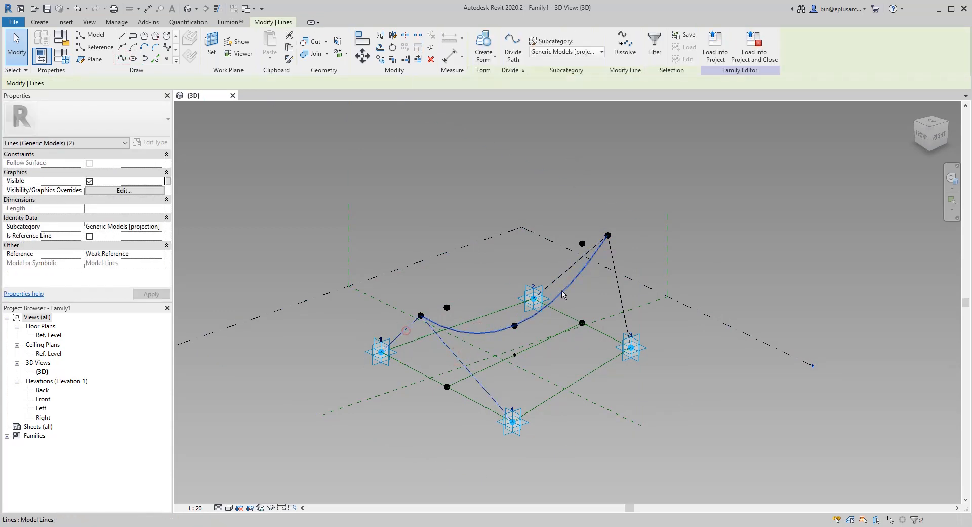
{"action": "left_click", "coordinate": [618, 294], "text": "ctrl"}
{"action": "middle_click_drag", "start_coordinate": [618, 293], "coordinate": [440, 343], "text": "shift"}
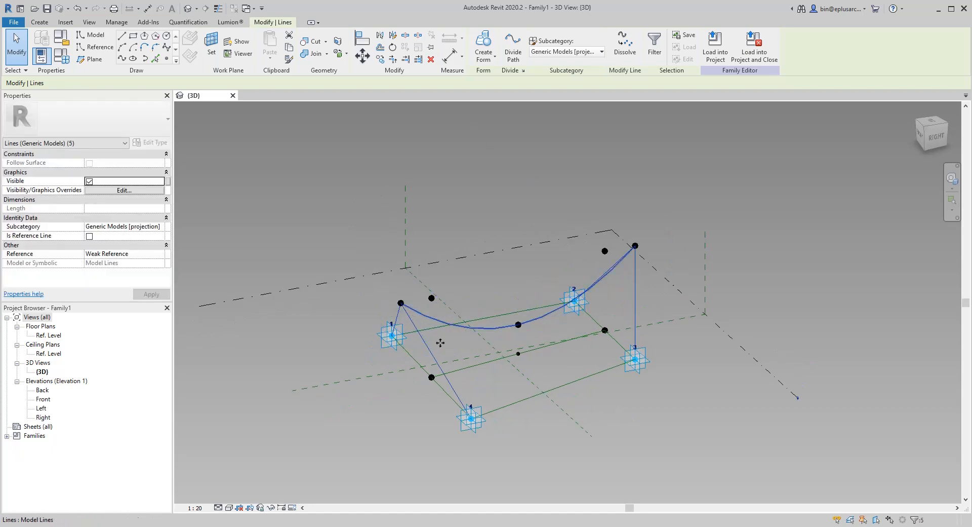
{"action": "middle_click_drag", "start_coordinate": [565, 344], "coordinate": [308, 234], "text": "shift"}
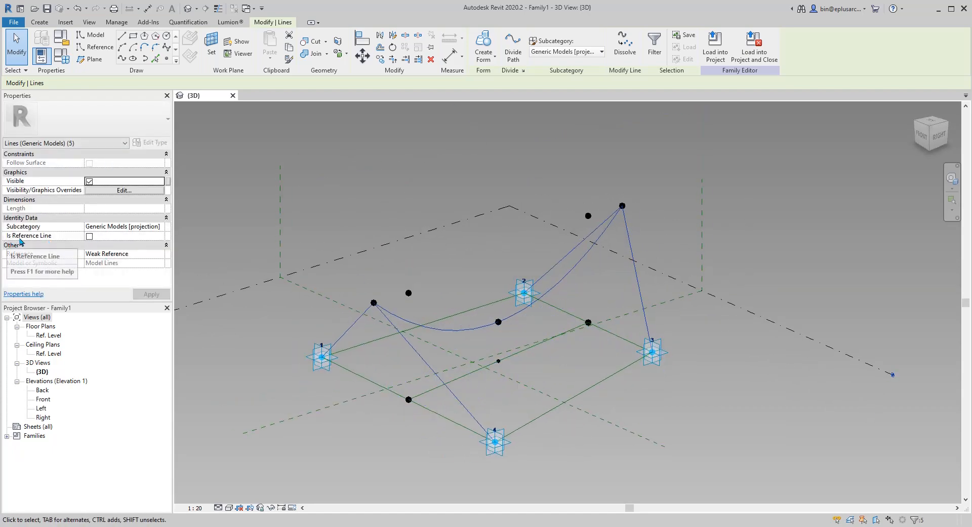
{"action": "left_click", "coordinate": [89, 236]}
{"action": "left_click", "coordinate": [460, 224]}
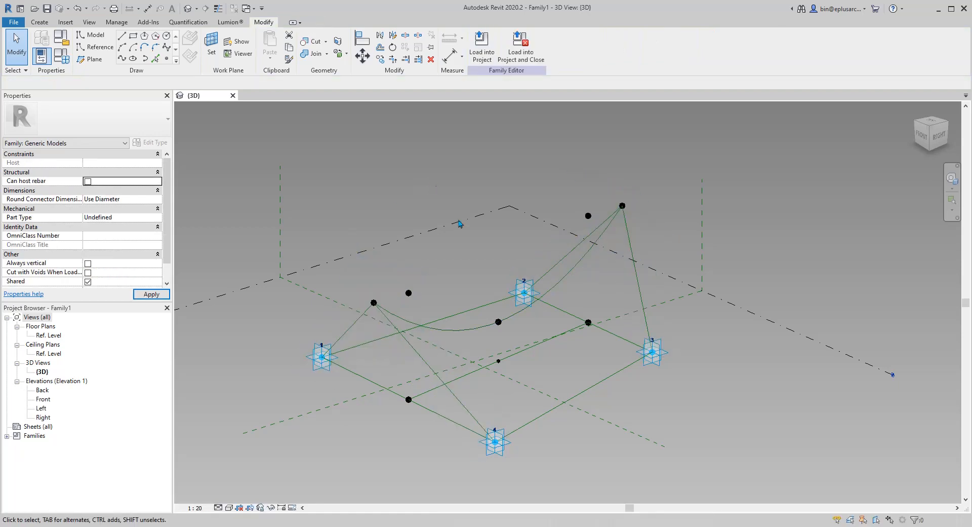
- Create a flat triangular surface form from the three reference lines of the 1–4 gable
{"action": "middle_click_drag", "start_coordinate": [460, 223], "coordinate": [400, 282], "text": "shift"}
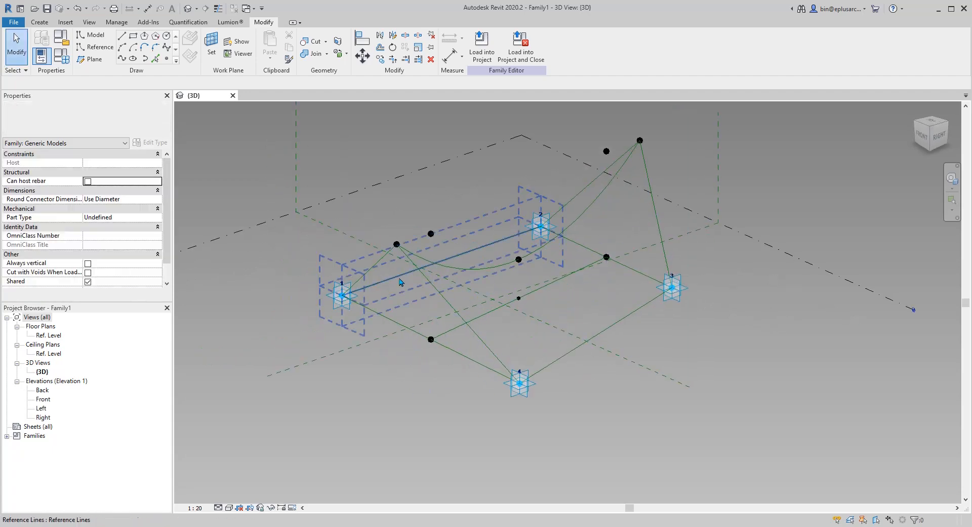
{"action": "middle_click_drag", "start_coordinate": [460, 292], "coordinate": [431, 290]}
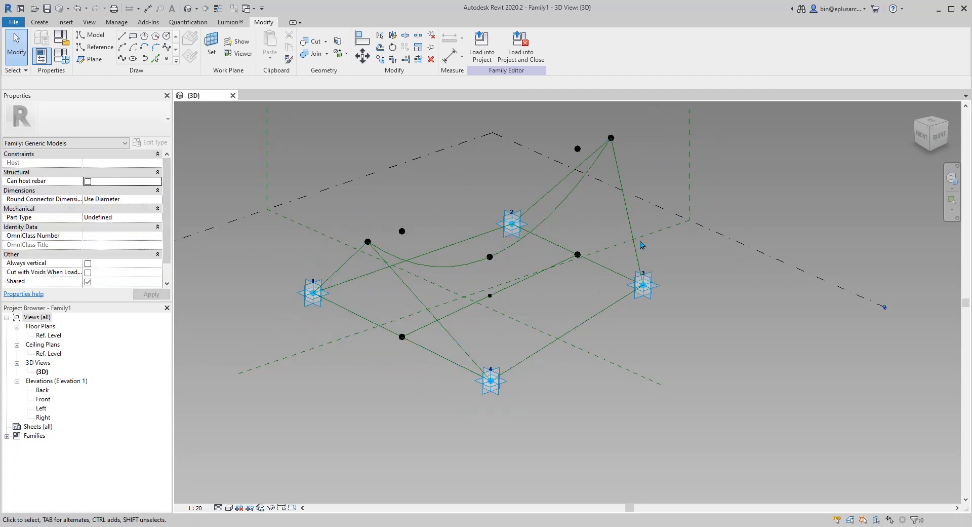
{"action": "middle_click_drag", "start_coordinate": [641, 245], "coordinate": [637, 252]}
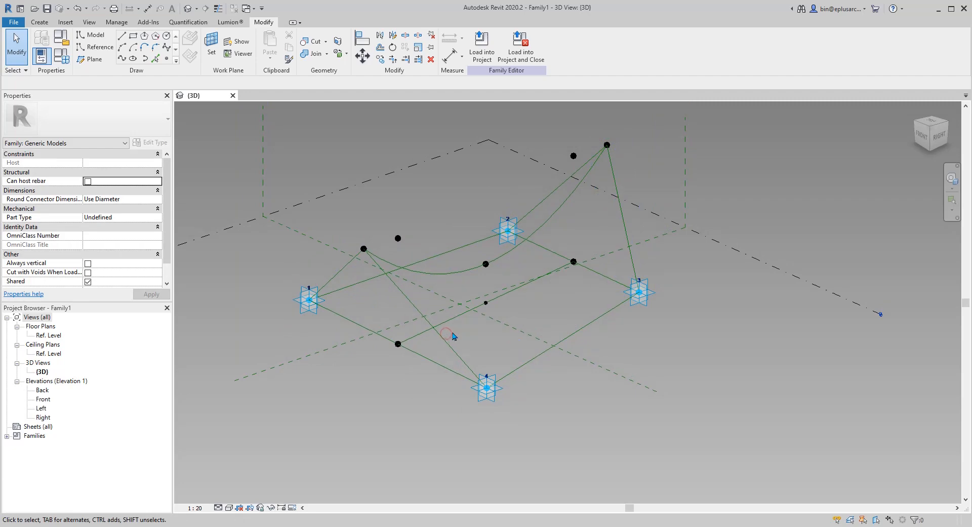
{"action": "middle_click_drag", "start_coordinate": [454, 336], "coordinate": [425, 309], "text": "shift"}
{"action": "left_click", "coordinate": [412, 307]}
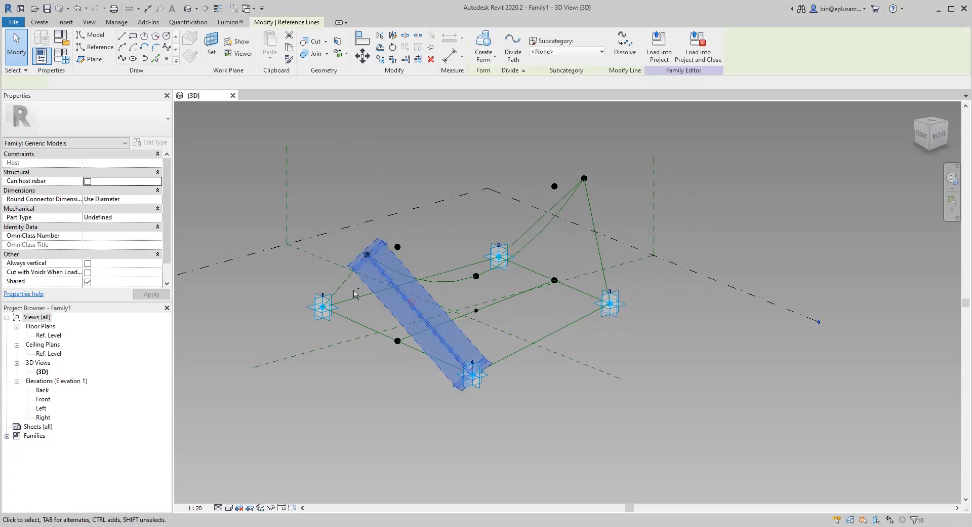
{"action": "left_click", "coordinate": [375, 330], "text": "ctrl"}
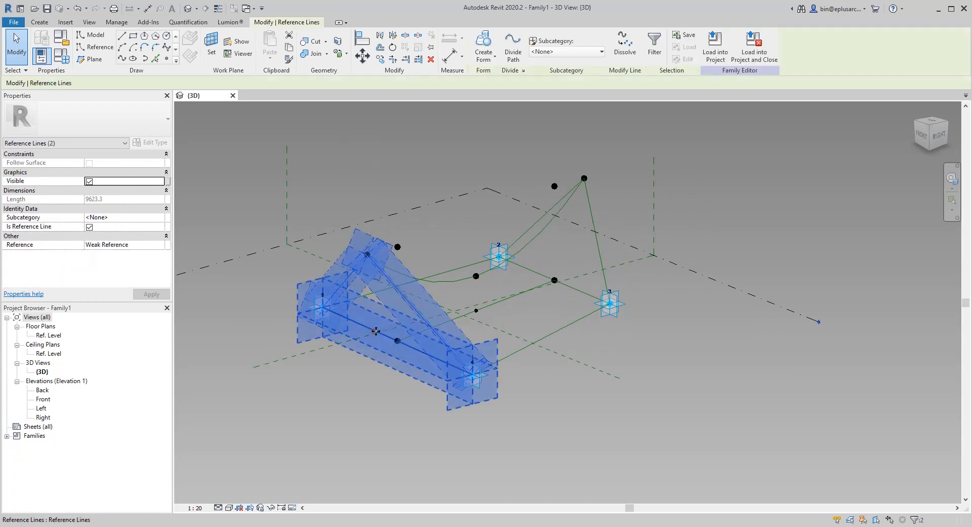
{"action": "left_click", "coordinate": [489, 61]}
{"action": "left_click", "coordinate": [492, 79]}
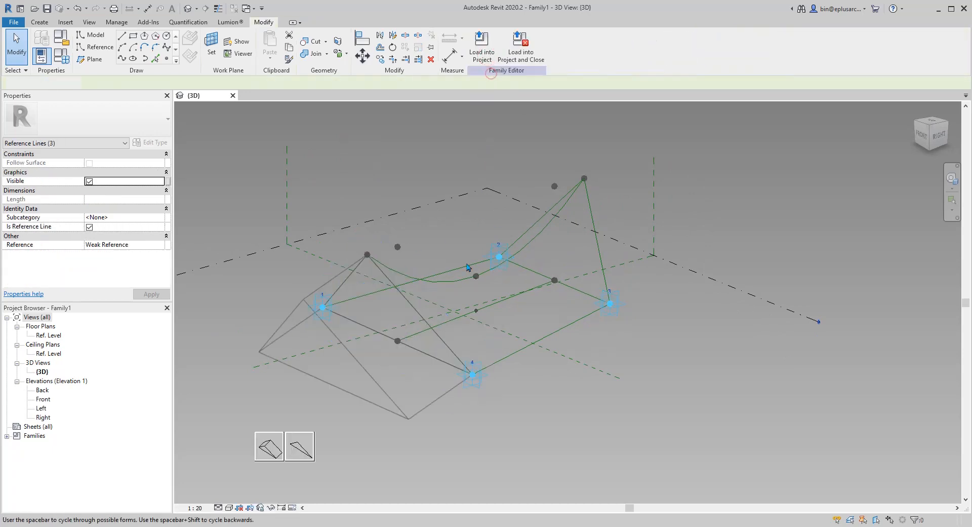
{"action": "left_click", "coordinate": [300, 448]}
- Create a flat triangular surface form from the three reference lines of the 2–3 gable
{"action": "left_click", "coordinate": [597, 240]}
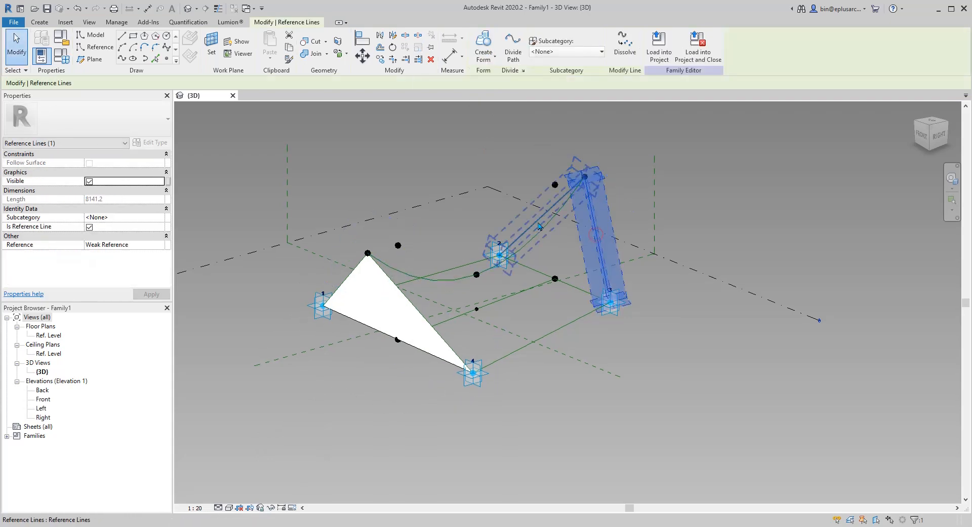
{"action": "left_click", "coordinate": [537, 222], "text": "ctrl"}
{"action": "left_click", "coordinate": [566, 289], "text": "ctrl"}
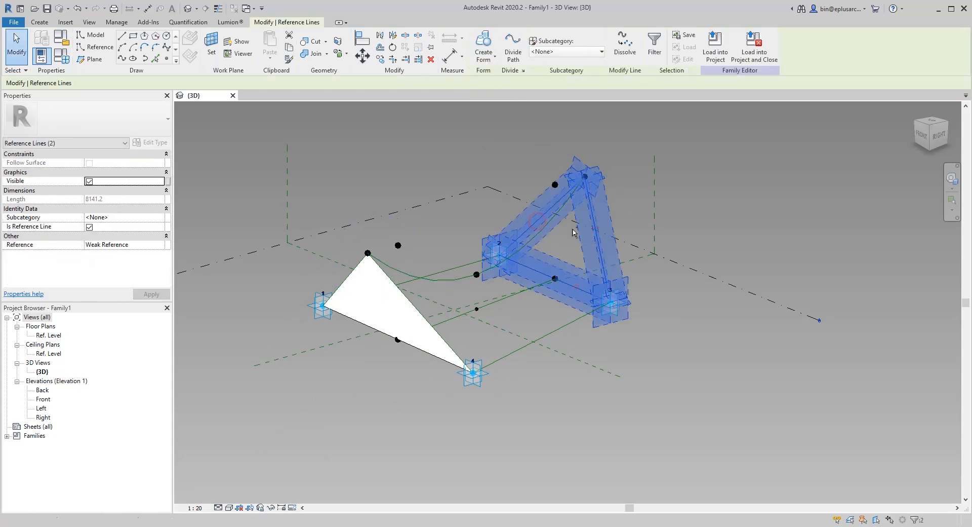
{"action": "left_click", "coordinate": [485, 45]}
{"action": "left_click", "coordinate": [577, 346]}
- Try to create a form from the curved ridge line and both triangular gable surfaces
{"action": "middle_click_drag", "start_coordinate": [592, 261], "coordinate": [521, 282], "text": "shift"}
{"action": "left_click", "coordinate": [521, 267]}
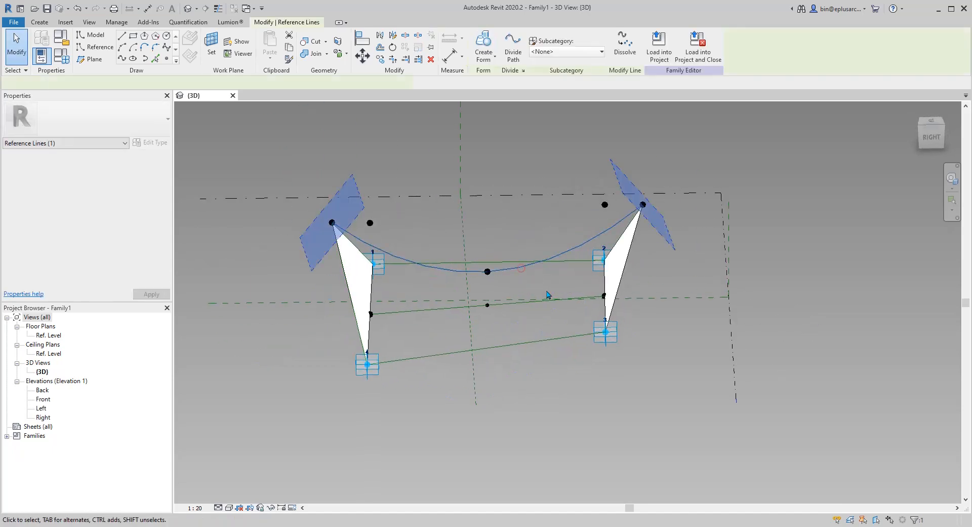
{"action": "left_click", "coordinate": [604, 261], "text": "ctrl"}
{"action": "left_click", "coordinate": [366, 294], "text": "ctrl"}
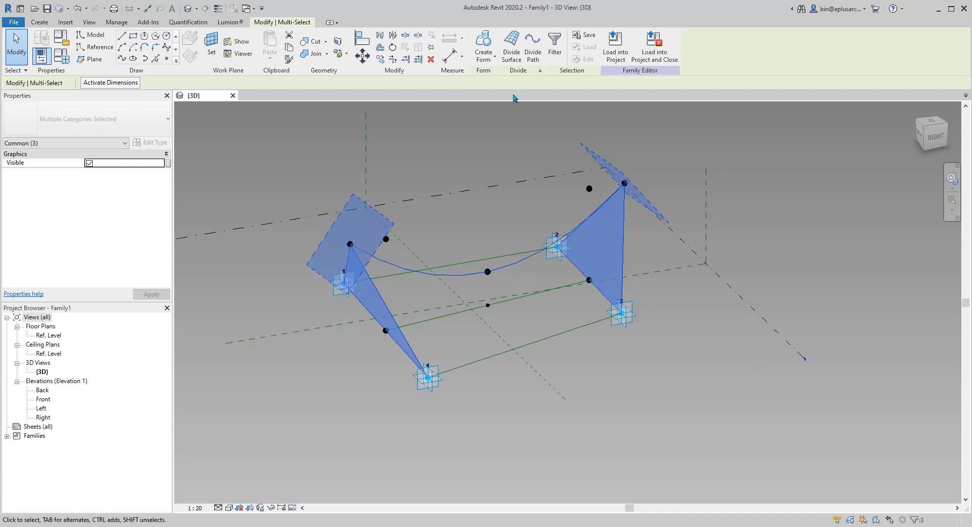
{"action": "left_click", "coordinate": [490, 44]}
{"action": "key", "text": "Escape"}
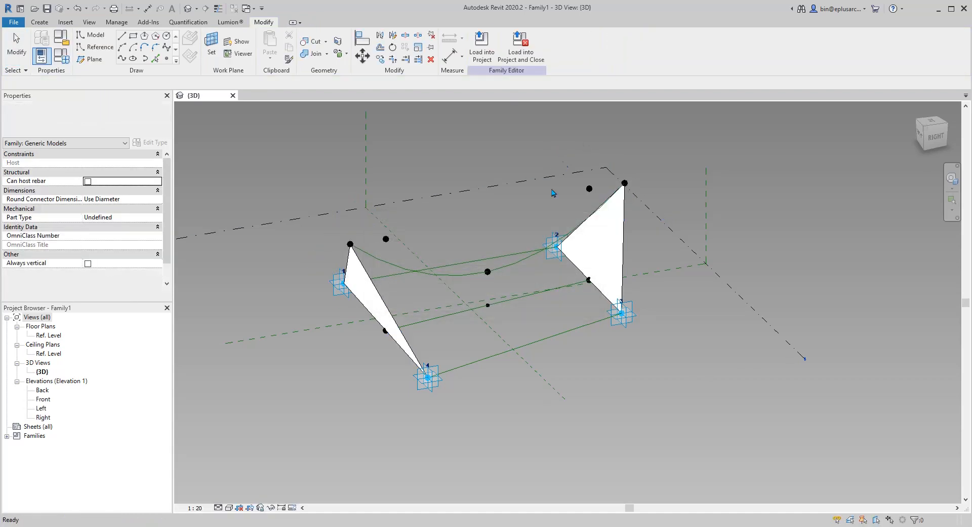
- Dissolve both triangular gable forms back into their reference lines
{"action": "left_click", "coordinate": [561, 253]}
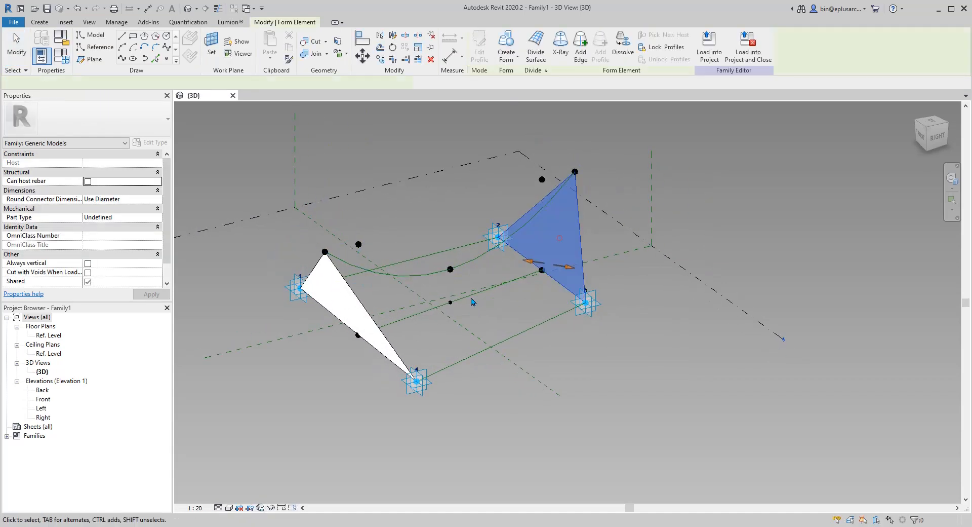
{"action": "left_click", "coordinate": [348, 303], "text": "ctrl"}
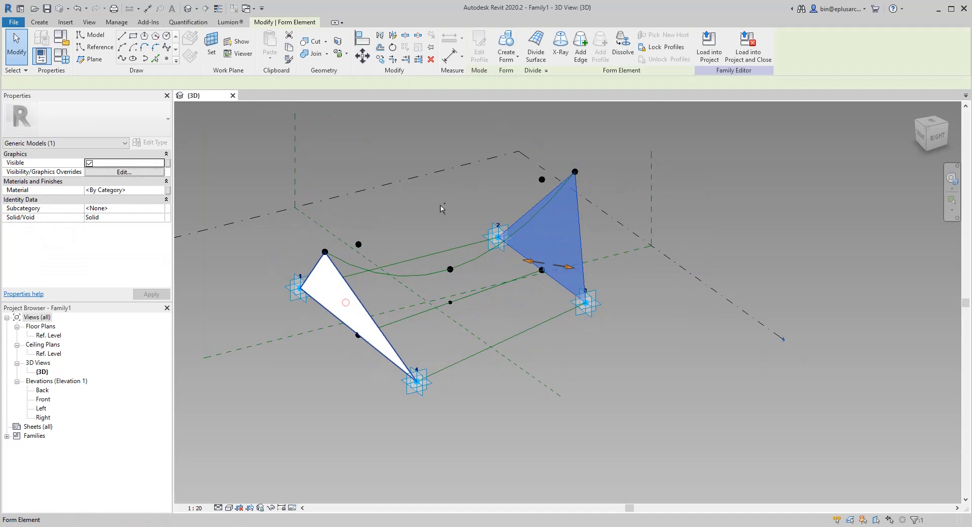
{"action": "left_click", "coordinate": [623, 48]}
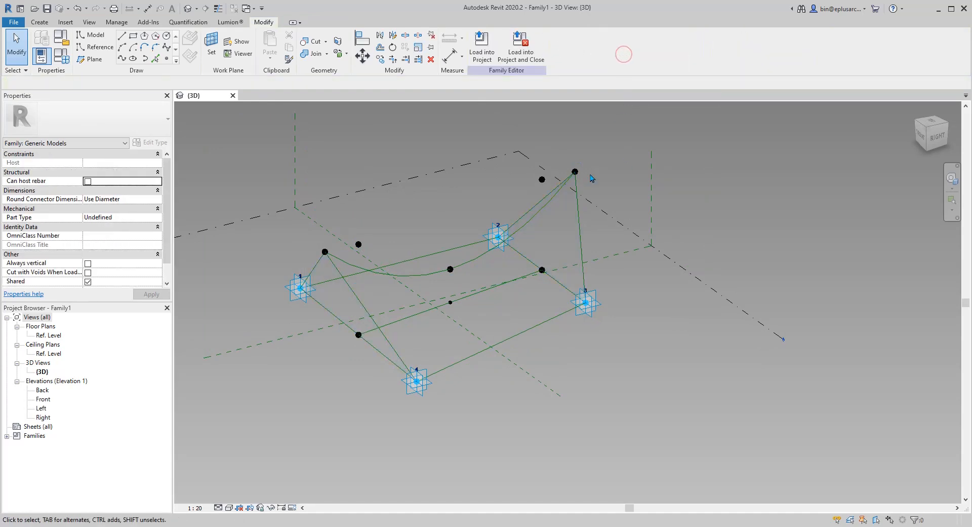
- Place reference points at the midpoints of the 3–4 and 1–2 eave reference lines
{"action": "middle_click_drag", "start_coordinate": [592, 179], "coordinate": [623, 298], "text": "shift"}
{"action": "middle_click_drag", "start_coordinate": [567, 311], "coordinate": [524, 367], "text": "shift"}
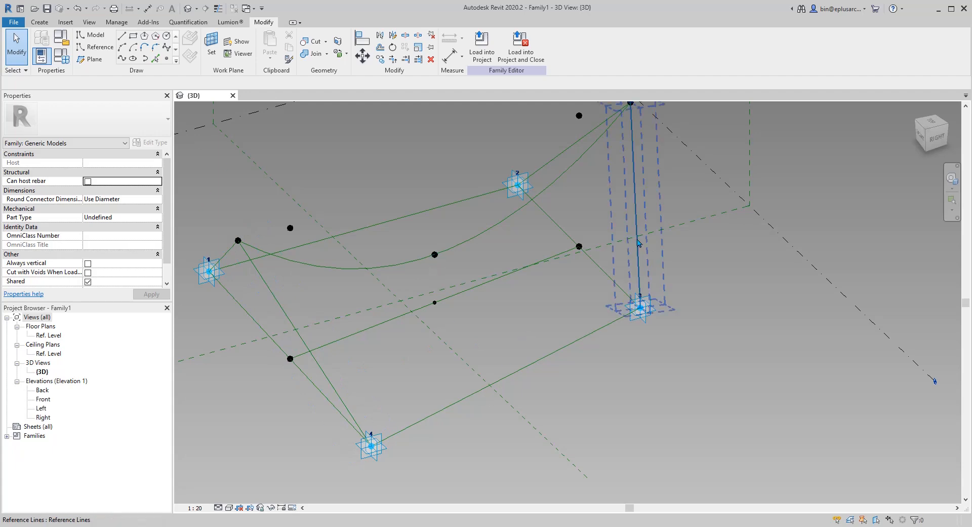
{"action": "scroll", "coordinate": [639, 243], "scroll_direction": "down", "scroll_amount": 3}
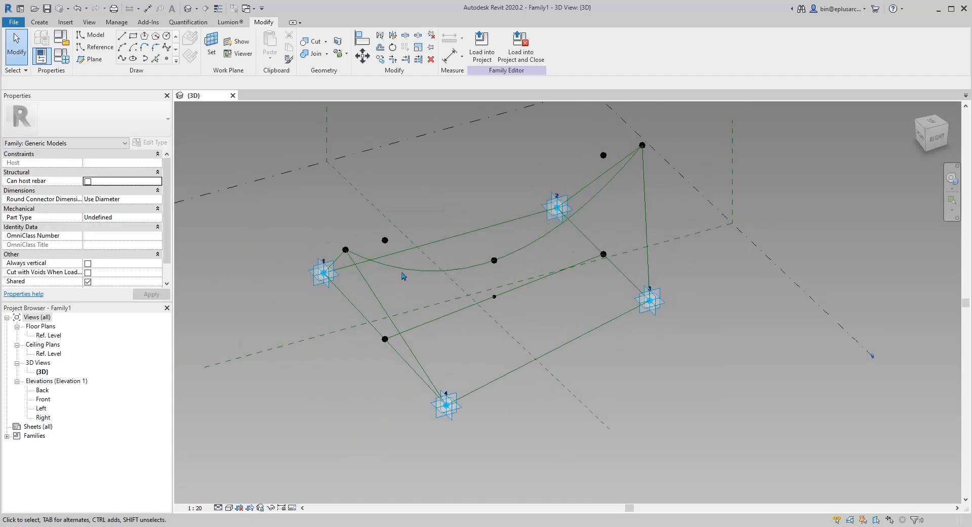
{"action": "left_click", "coordinate": [167, 59]}
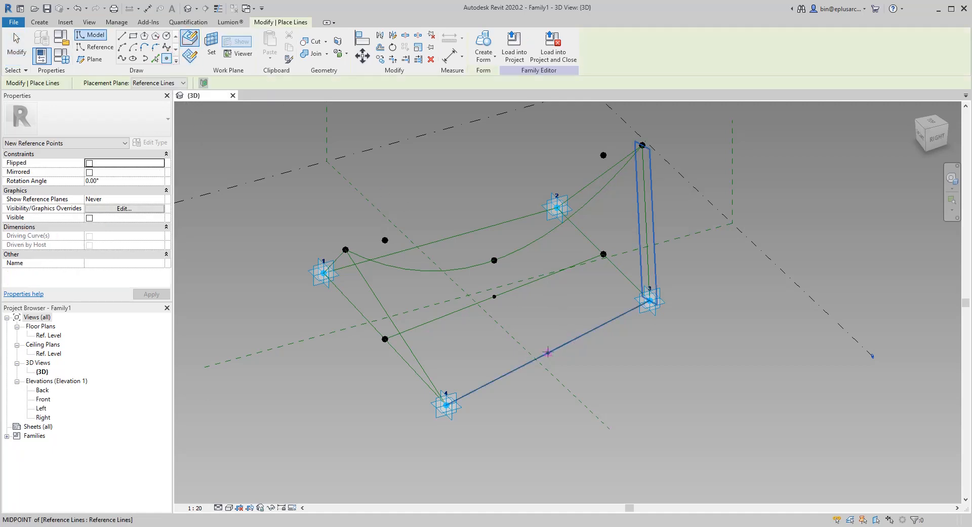
{"action": "middle_click_drag", "start_coordinate": [548, 352], "coordinate": [458, 282], "text": "shift"}
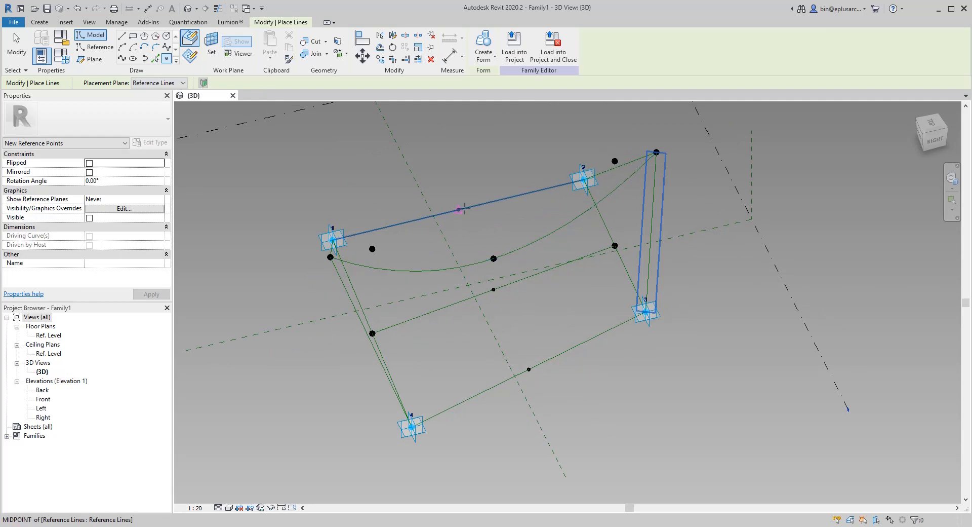
{"action": "key", "text": "Escape"}
- Draw a line through the 1–2 eave midpoint and the ridge curve's middle point
{"action": "left_click_drag", "start_coordinate": [441, 187], "coordinate": [510, 275]}
{"action": "scroll", "coordinate": [509, 275], "scroll_direction": "down", "scroll_amount": 1}
{"action": "middle_click_drag", "start_coordinate": [527, 287], "coordinate": [509, 263], "text": "shift"}
{"action": "left_click", "coordinate": [121, 58]}
{"action": "middle_click_drag", "start_coordinate": [538, 291], "coordinate": [516, 275], "text": "shift"}
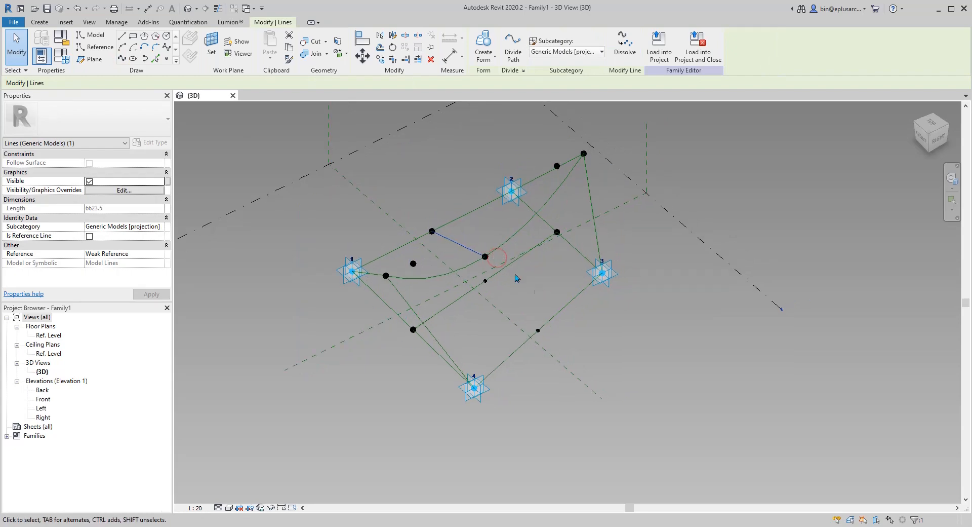
- Draw a line from the ridge's middle point to the 3–4 eave midpoint and convert both new lines to reference lines
{"action": "left_click_drag", "start_coordinate": [474, 235], "coordinate": [560, 350]}
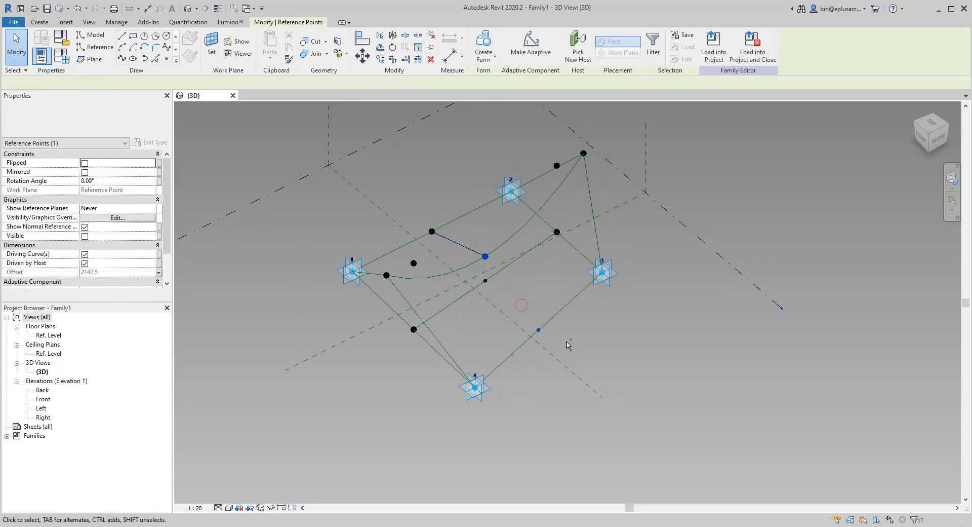
{"action": "left_click", "coordinate": [121, 58]}
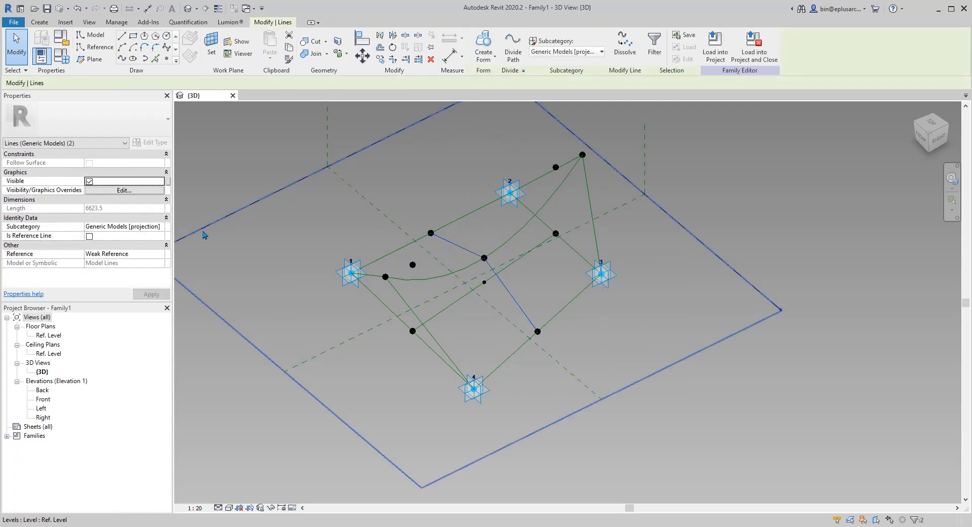
{"action": "left_click", "coordinate": [89, 236]}
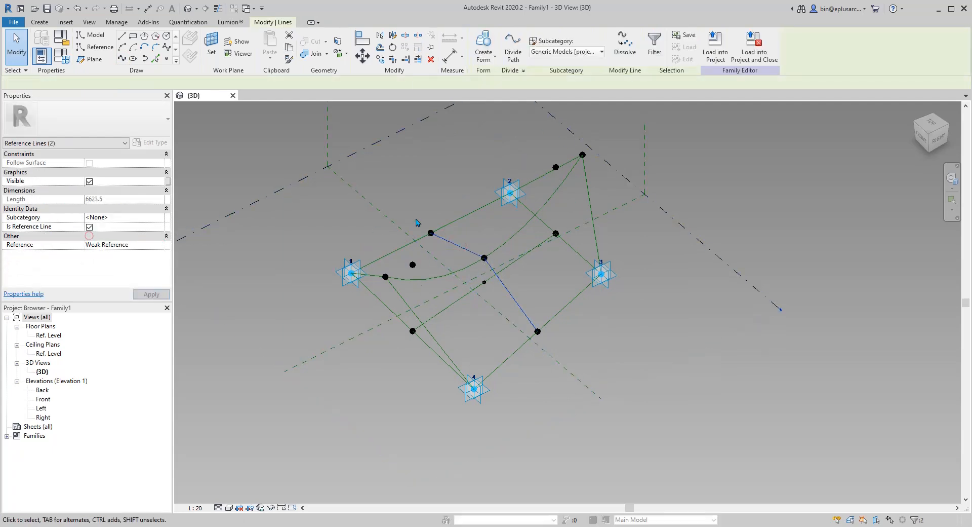
{"action": "left_click", "coordinate": [657, 183]}
- Create a curved roof surface form from the three slope reference lines on the 3–4 side
{"action": "middle_click_drag", "start_coordinate": [650, 259], "coordinate": [511, 263], "text": "shift"}
{"action": "scroll", "coordinate": [510, 262], "scroll_direction": "up", "scroll_amount": 2}
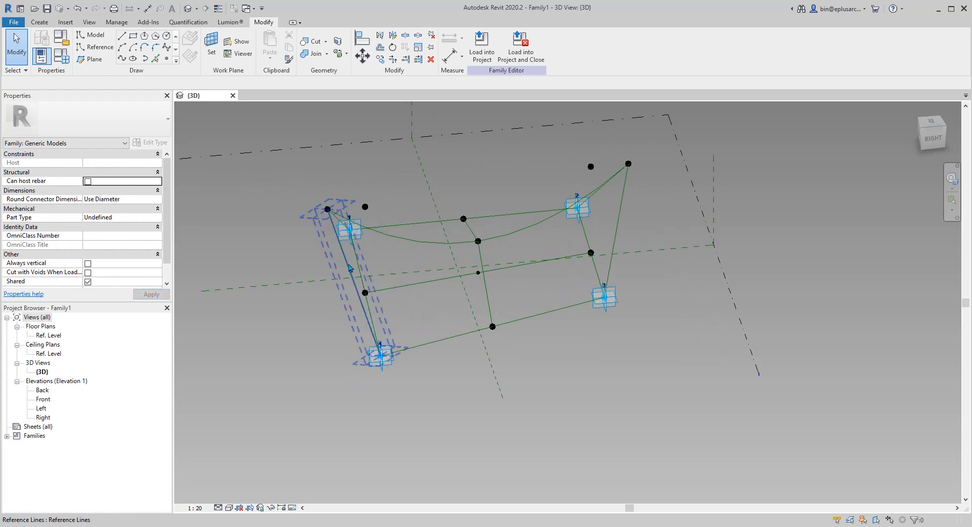
{"action": "middle_click_drag", "start_coordinate": [364, 271], "coordinate": [576, 260], "text": "shift"}
{"action": "left_click", "coordinate": [458, 272]}
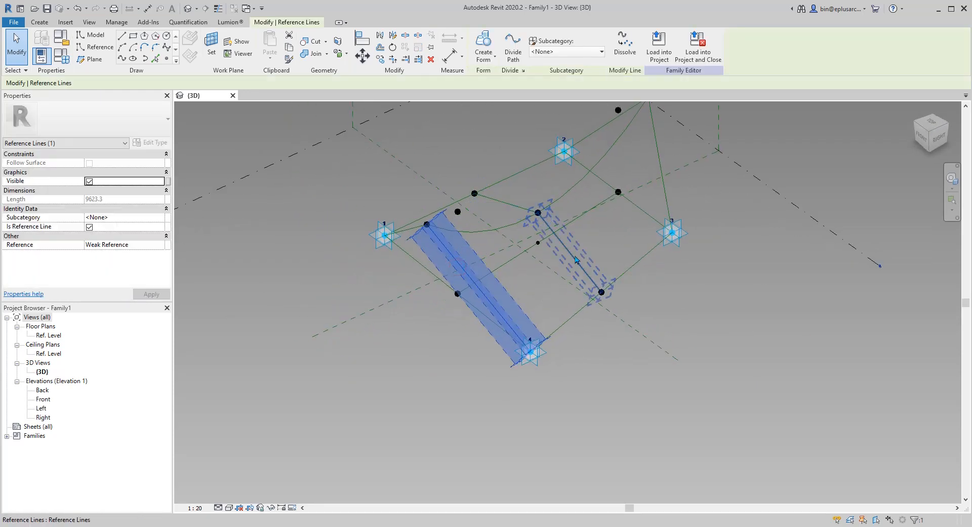
{"action": "left_click", "coordinate": [576, 258], "text": "ctrl"}
{"action": "middle_click_drag", "start_coordinate": [654, 169], "coordinate": [571, 230]}
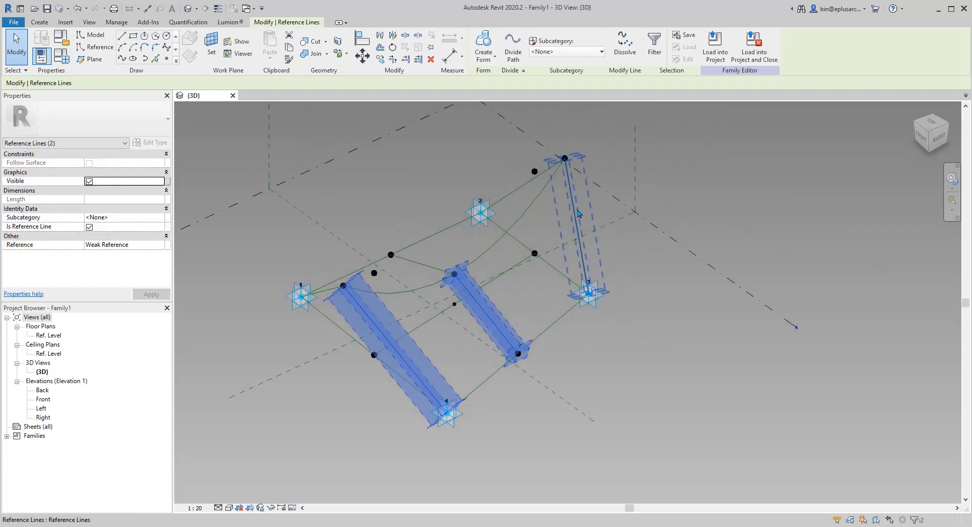
{"action": "left_click", "coordinate": [578, 211], "text": "ctrl"}
{"action": "left_click", "coordinate": [484, 45]}
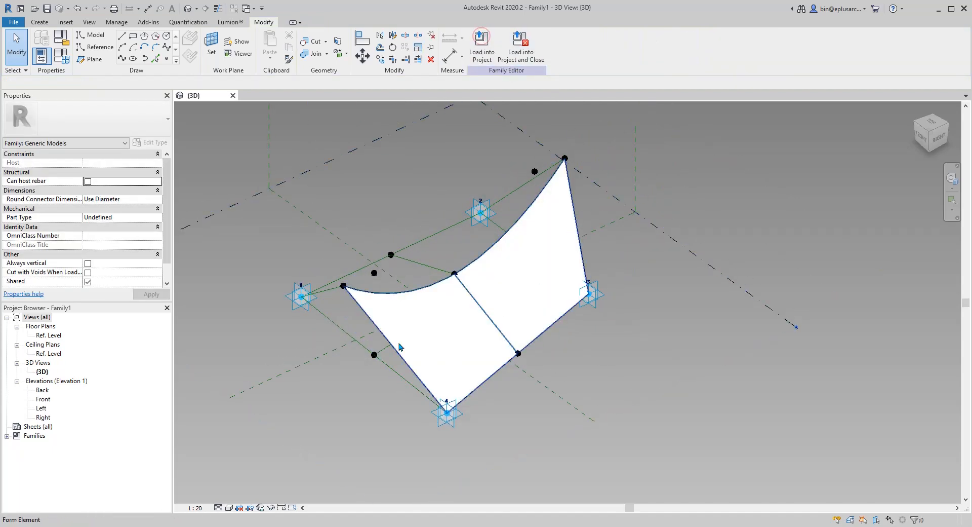
- Create the opposite curved roof surface form from the three slope reference lines on the 1–2 side
{"action": "middle_click_drag", "start_coordinate": [402, 347], "coordinate": [592, 343], "text": "shift"}
{"action": "key", "text": "Escape"}
{"action": "left_click", "coordinate": [321, 358]}
{"action": "key", "text": "Tab"}
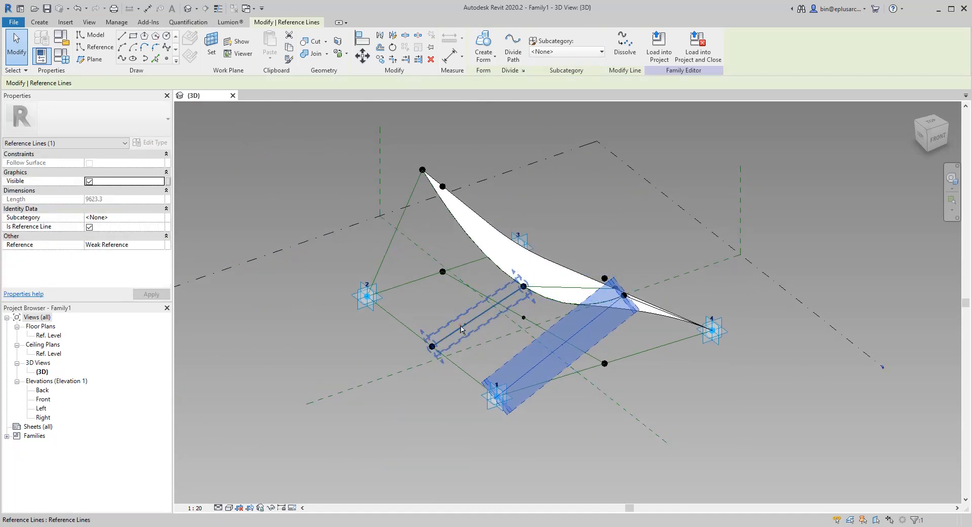
{"action": "left_click", "coordinate": [461, 329], "text": "ctrl"}
{"action": "left_click", "coordinate": [390, 248], "text": "ctrl"}
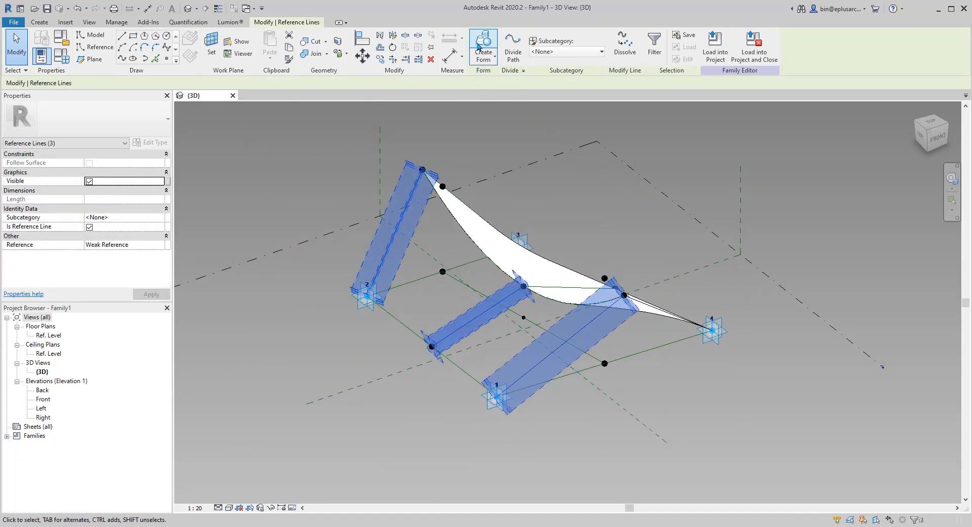
{"action": "left_click", "coordinate": [479, 47]}
{"action": "middle_click_drag", "start_coordinate": [602, 310], "coordinate": [471, 281]}
{"action": "middle_click_drag", "start_coordinate": [752, 319], "coordinate": [599, 300]}
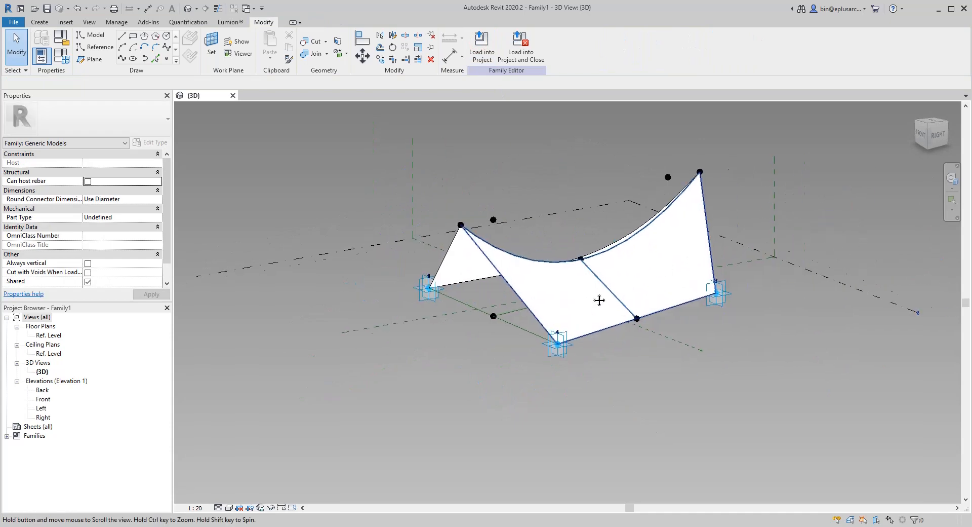
{"action": "key", "text": "Tab"}
{"action": "middle_click_drag", "start_coordinate": [547, 279], "coordinate": [560, 304], "text": "shift"}
{"action": "left_click", "coordinate": [568, 295]}
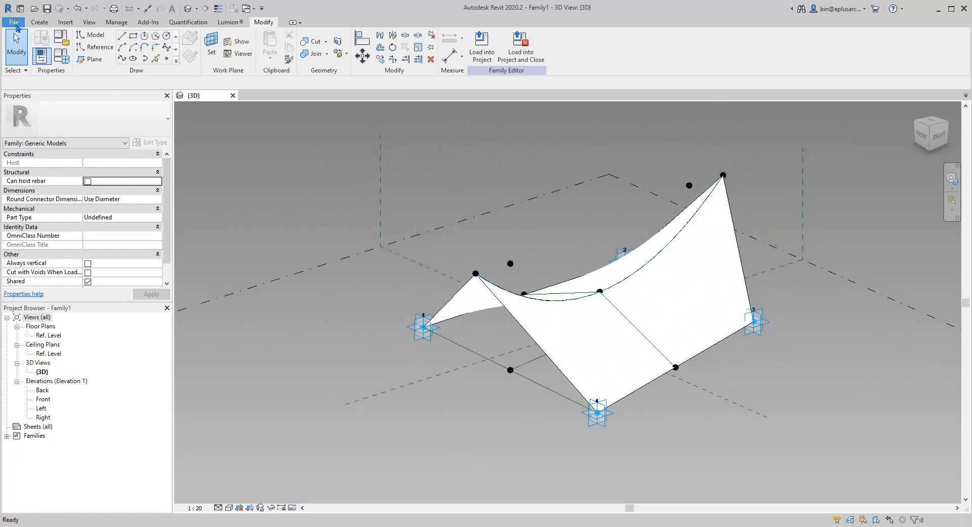
- Create a new Revit project to test the roof family in
{"action": "left_click", "coordinate": [14, 22]}
{"action": "mouse_move", "coordinate": [68, 68]}
{"action": "left_click", "coordinate": [101, 66]}
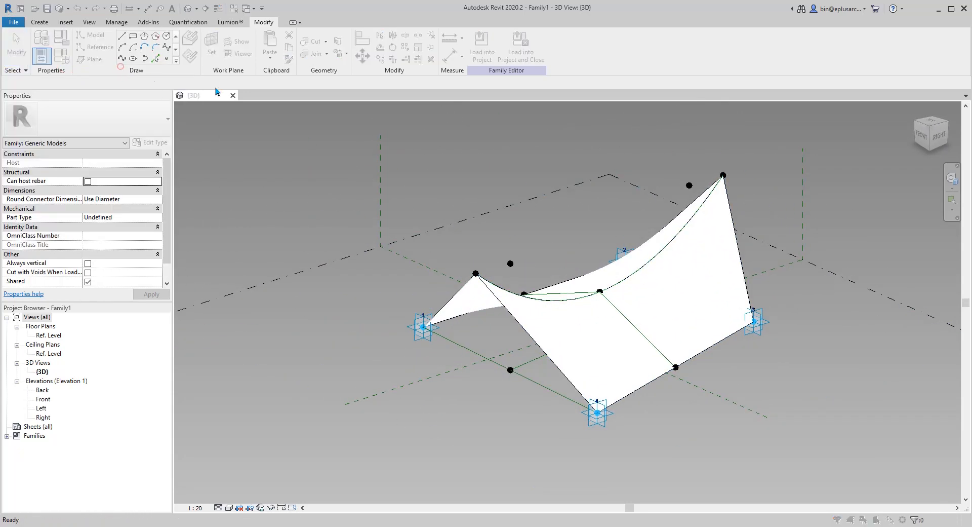
{"action": "left_click", "coordinate": [263, 223]}
{"action": "left_click", "coordinate": [238, 237]}
{"action": "left_click", "coordinate": [224, 278]}
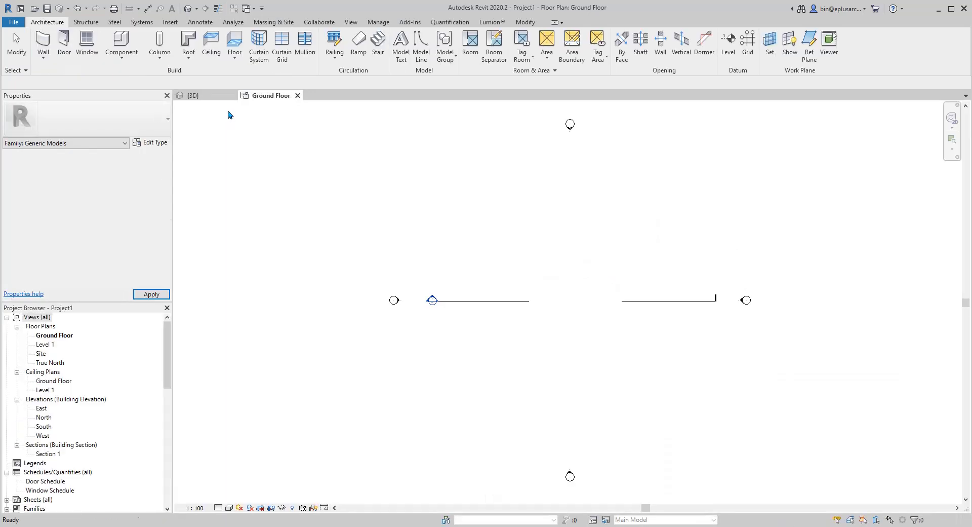
- Load the roof family into the new project and close the family file, leaving the component unplaced
{"action": "left_click", "coordinate": [215, 95]}
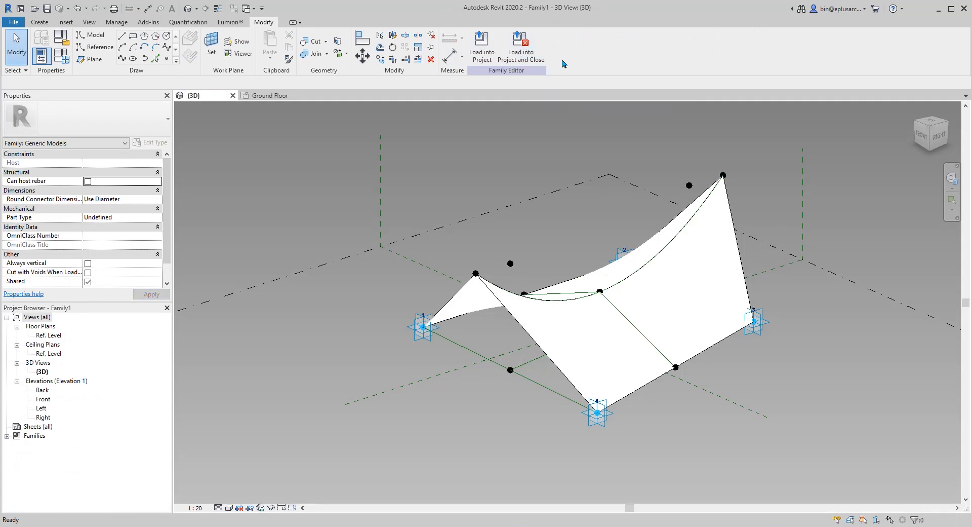
{"action": "left_click", "coordinate": [532, 59]}
{"action": "left_click", "coordinate": [508, 268]}
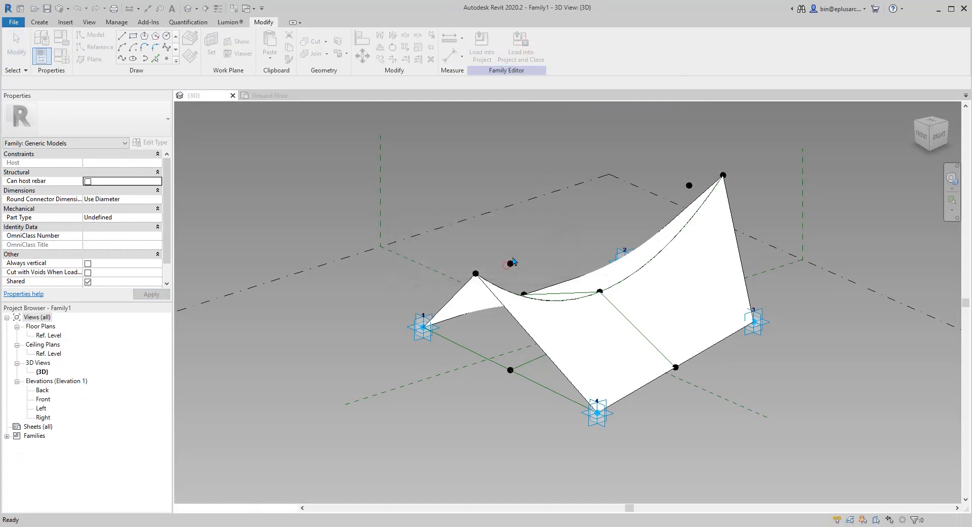
{"action": "key", "text": "Escape"}
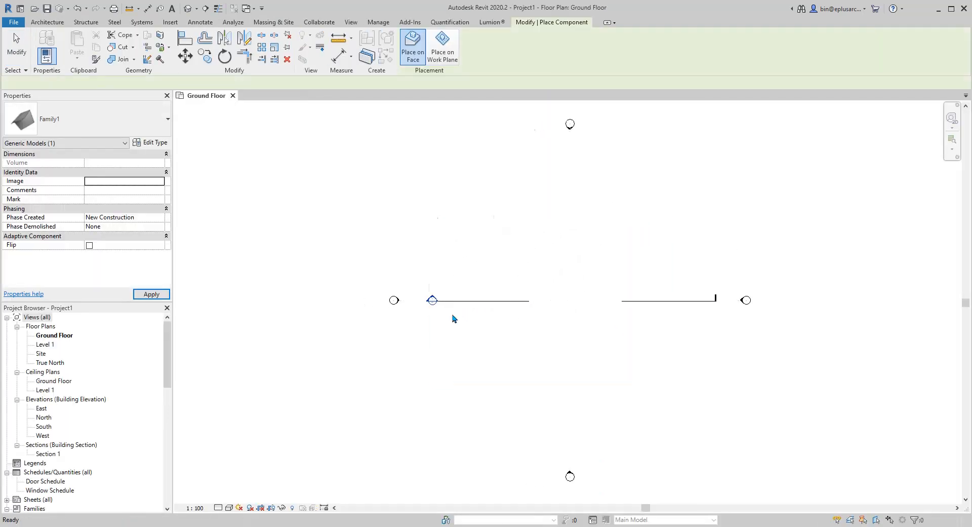
{"action": "key", "text": "Escape"}
- Draw a rectangle of Double brick - 270 walls, about 17730 by 8730 mm, on the Ground Floor plan
{"action": "middle_click_drag", "start_coordinate": [457, 235], "coordinate": [351, 227]}
{"action": "key", "text": "w"}
{"action": "key", "text": "a"}
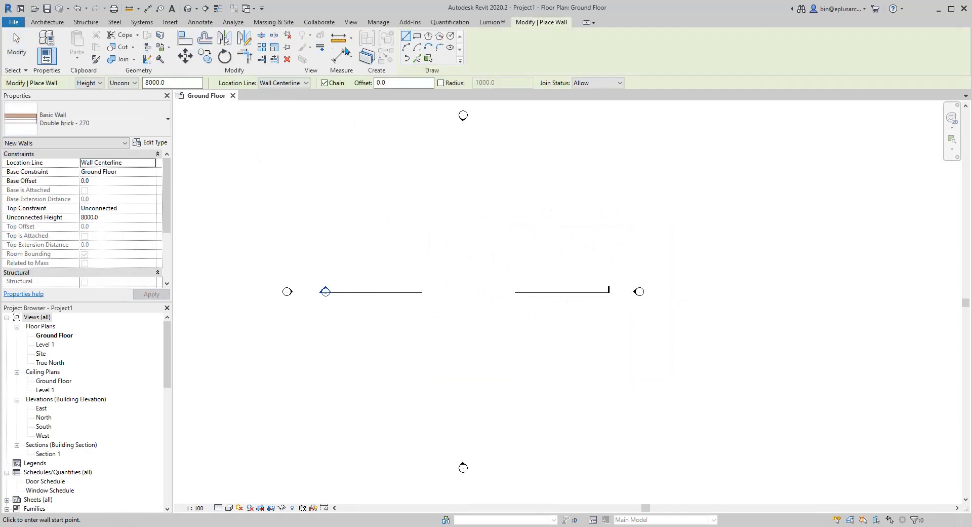
{"action": "left_click", "coordinate": [398, 261]}
{"action": "left_click", "coordinate": [525, 323]}
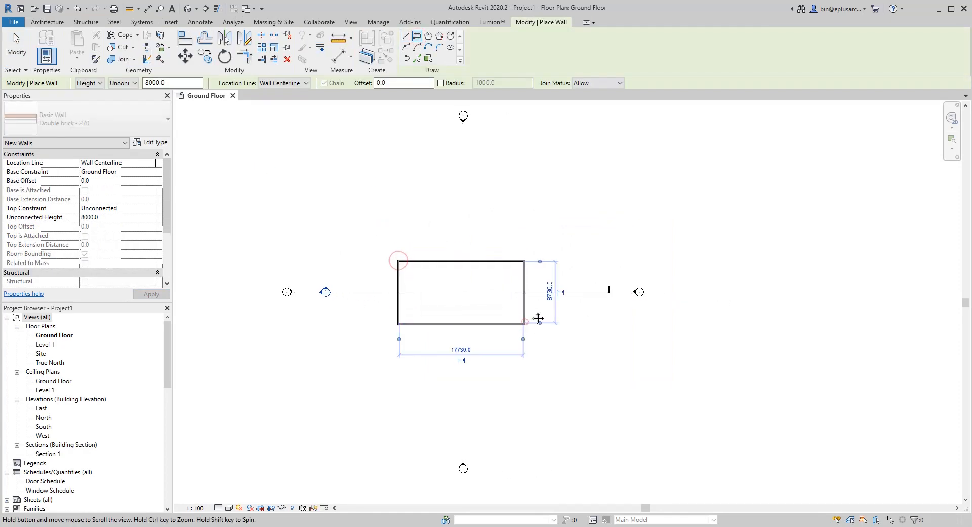
{"action": "key", "text": "Escape"}
{"action": "key", "text": "Escape"}
- Set the unconnected height of all four walls to 3000 mm in the 3D view
{"action": "middle_click_drag", "start_coordinate": [501, 323], "coordinate": [532, 314], "text": "shift"}
{"action": "key", "text": "Tab"}
{"action": "left_click", "coordinate": [557, 323]}
{"action": "scroll", "coordinate": [533, 314], "scroll_direction": "up", "scroll_amount": 1}
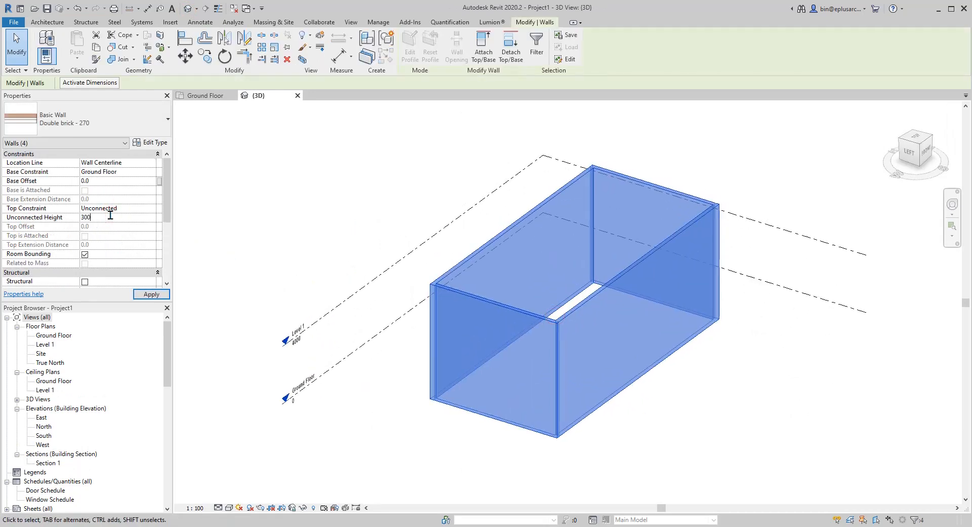
{"action": "scroll", "coordinate": [524, 300], "scroll_direction": "up", "scroll_amount": 1}
{"action": "middle_click_drag", "start_coordinate": [549, 327], "coordinate": [436, 317], "text": "shift"}
{"action": "left_click", "coordinate": [504, 356]}
{"action": "scroll", "coordinate": [482, 335], "scroll_direction": "down", "scroll_amount": 1}
- Place the Family1 roof component with its four adaptive points on the top outer corners of the walls
{"action": "left_click", "coordinate": [122, 43]}
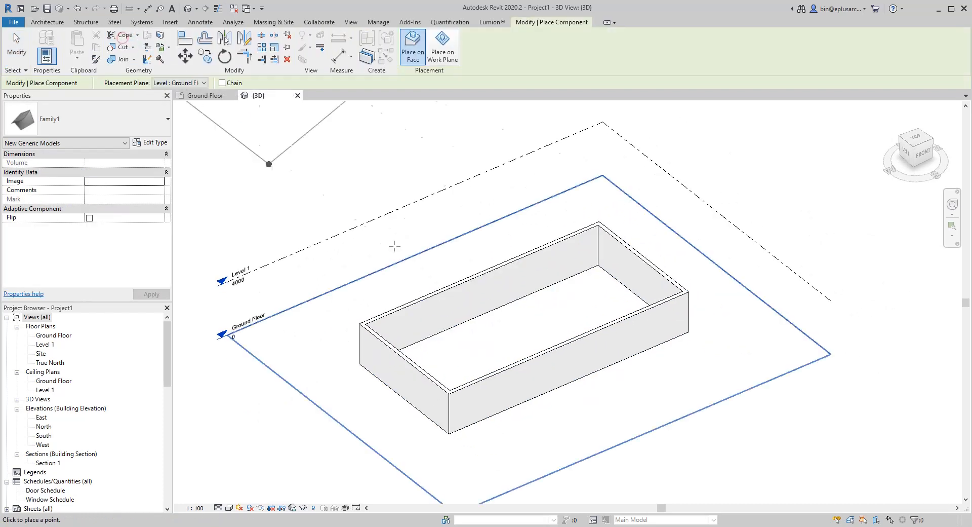
{"action": "left_click", "coordinate": [359, 323]}
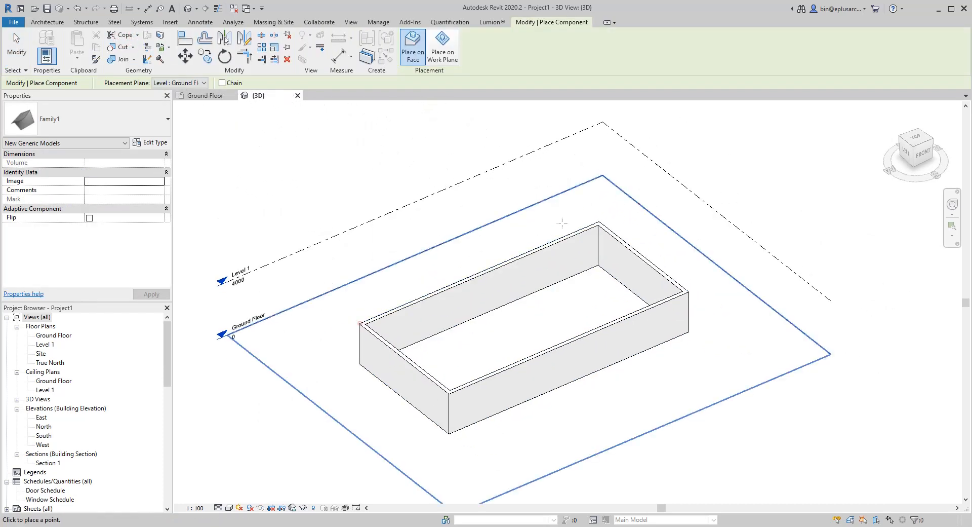
{"action": "left_click", "coordinate": [599, 222]}
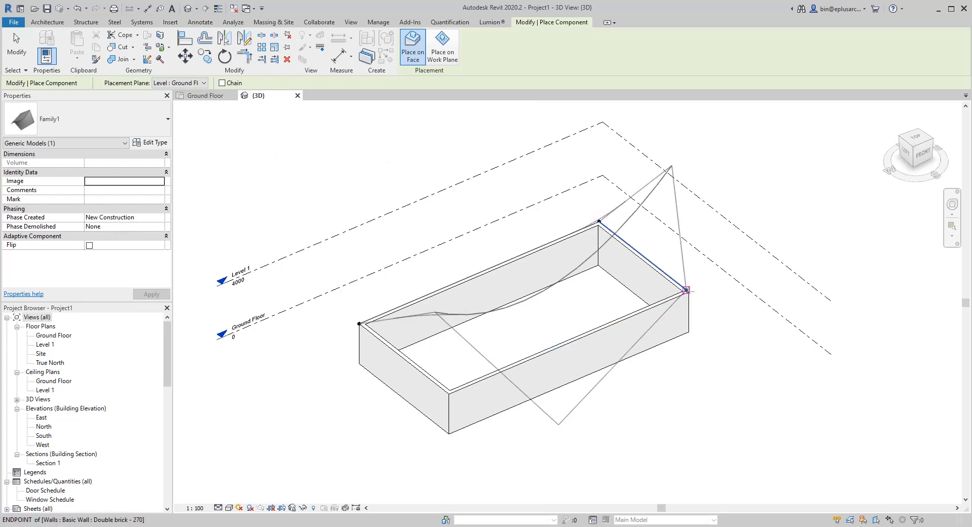
{"action": "left_click", "coordinate": [686, 291]}
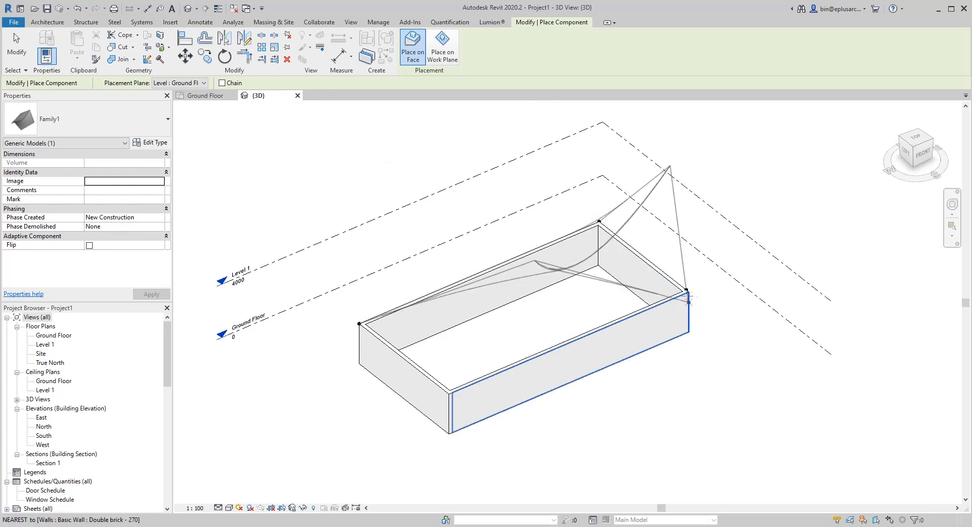
{"action": "left_click", "coordinate": [450, 389]}
{"action": "left_click", "coordinate": [450, 392]}
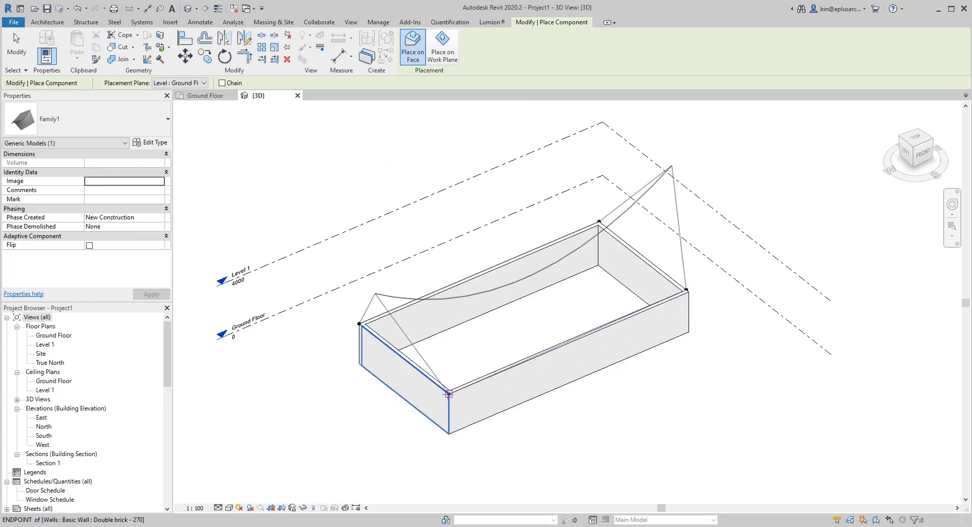
{"action": "key", "text": "Escape"}
- Inspect the placed roof's type properties to see where its three offset parameters are listed
{"action": "left_click", "coordinate": [567, 304]}
{"action": "middle_click_drag", "start_coordinate": [641, 320], "coordinate": [573, 312], "text": "shift"}
{"action": "left_click", "coordinate": [147, 144]}
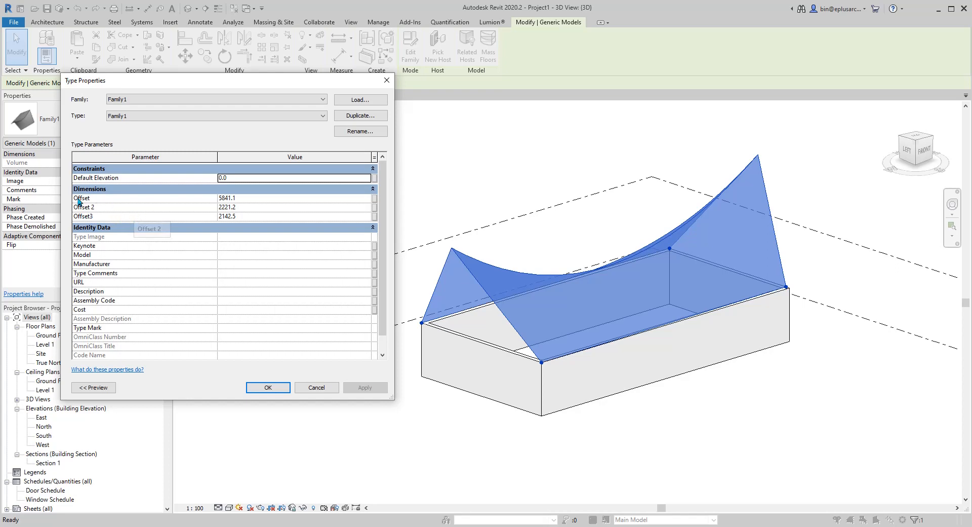
{"action": "left_click", "coordinate": [386, 81]}
{"action": "middle_click_drag", "start_coordinate": [440, 235], "coordinate": [398, 232]}
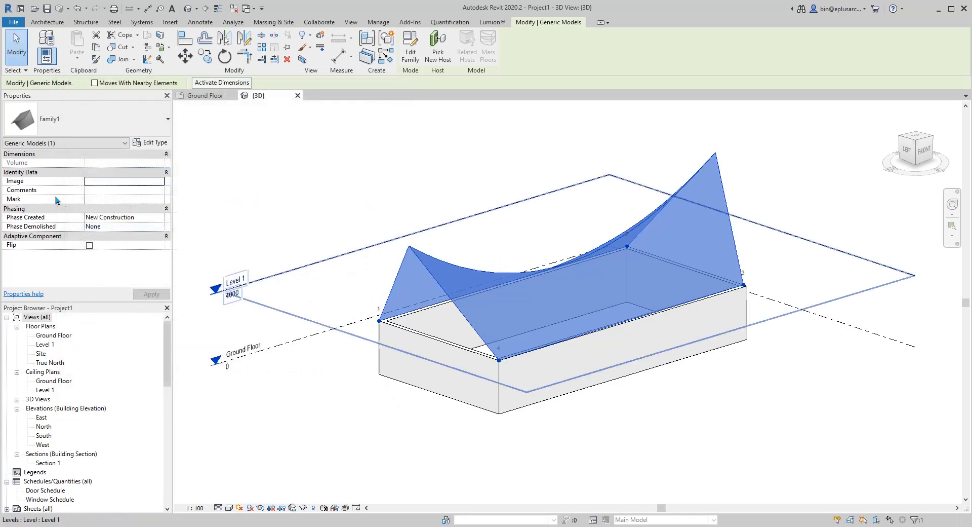
- Open the roof family for editing and change its Offset parameter from type to instance
{"action": "left_click", "coordinate": [409, 49]}
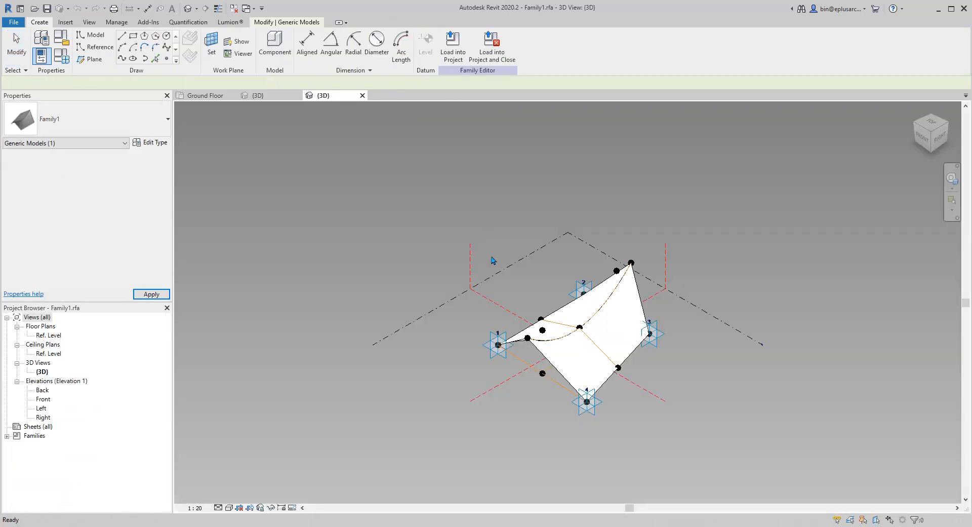
{"action": "left_click", "coordinate": [63, 59]}
{"action": "left_click", "coordinate": [105, 174]}
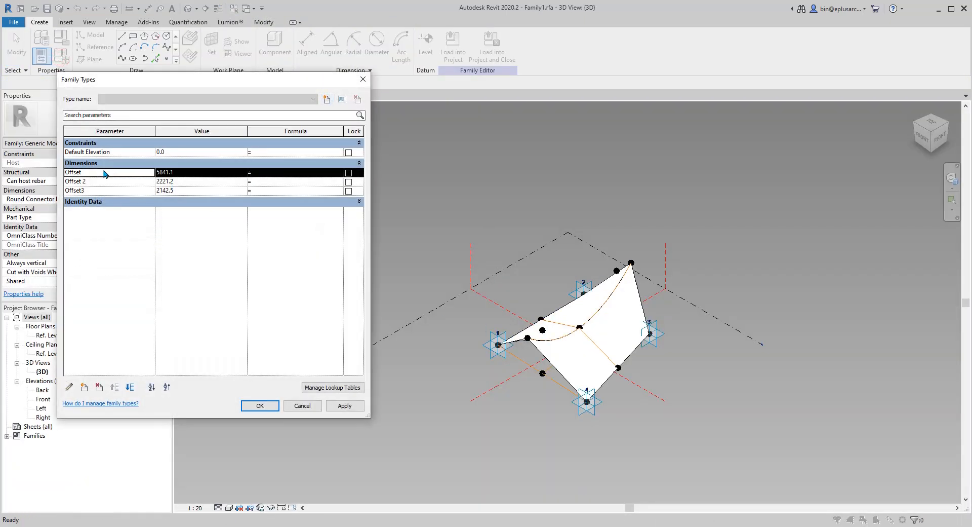
{"action": "left_click", "coordinate": [69, 387]}
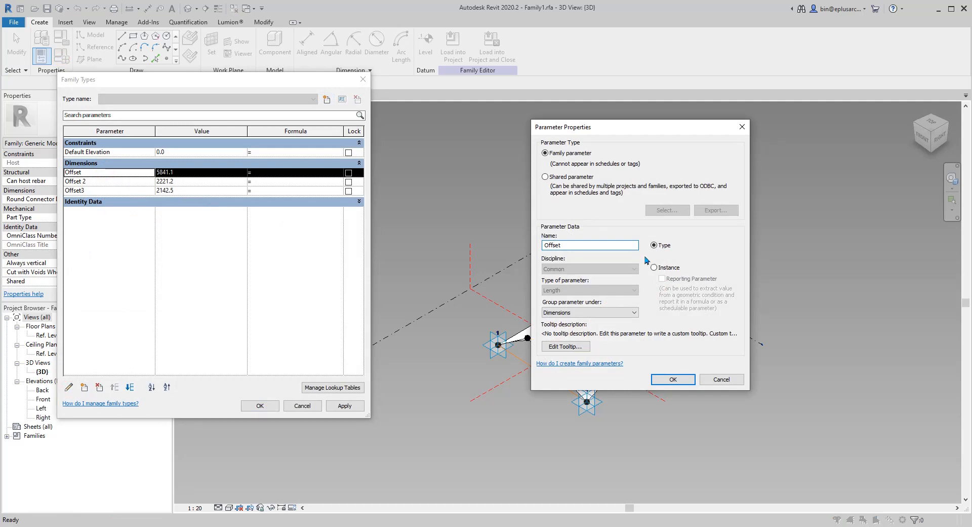
{"action": "left_click", "coordinate": [654, 267]}
{"action": "left_click", "coordinate": [673, 379]}
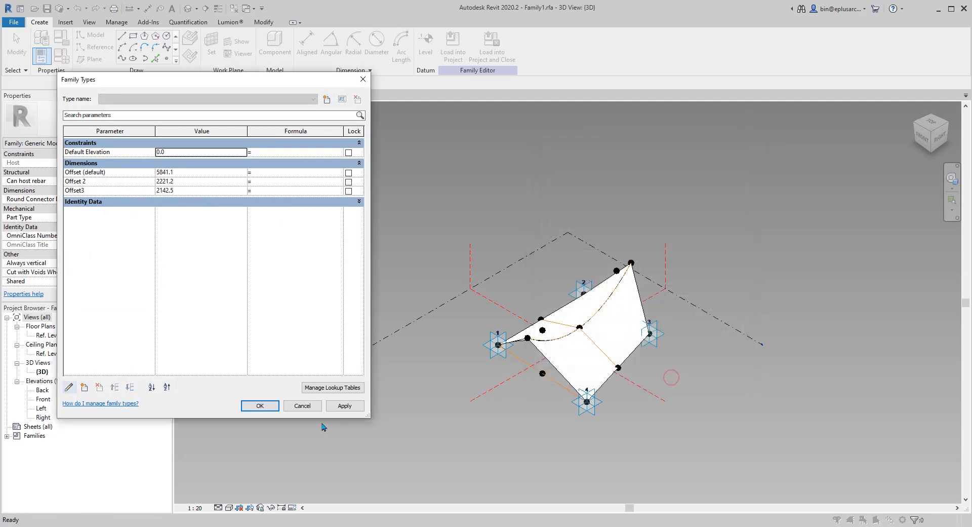
- Change the Offset 2 and Offset3 parameters of the roof family to instance parameters
{"action": "left_click", "coordinate": [93, 180]}
{"action": "left_click", "coordinate": [69, 387]}
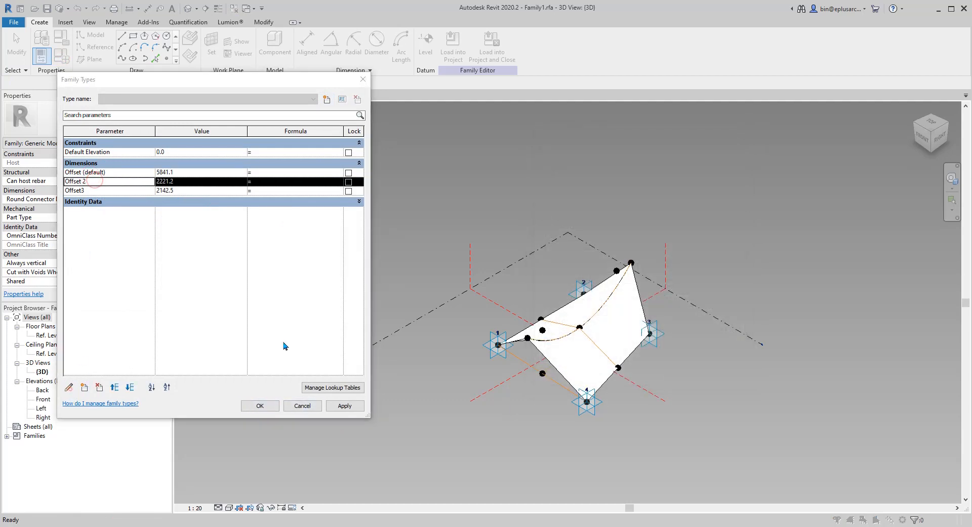
{"action": "left_click", "coordinate": [676, 381]}
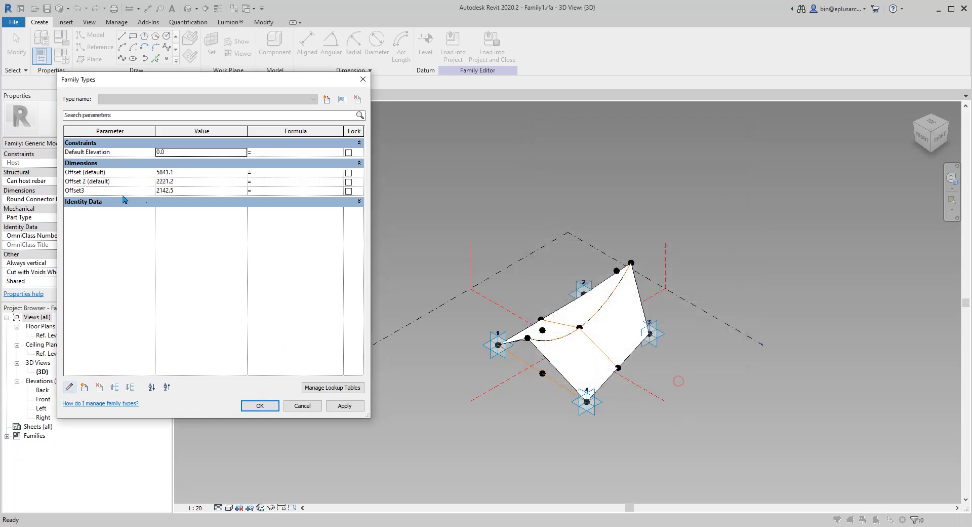
{"action": "left_click", "coordinate": [107, 190]}
{"action": "left_click", "coordinate": [70, 387]}
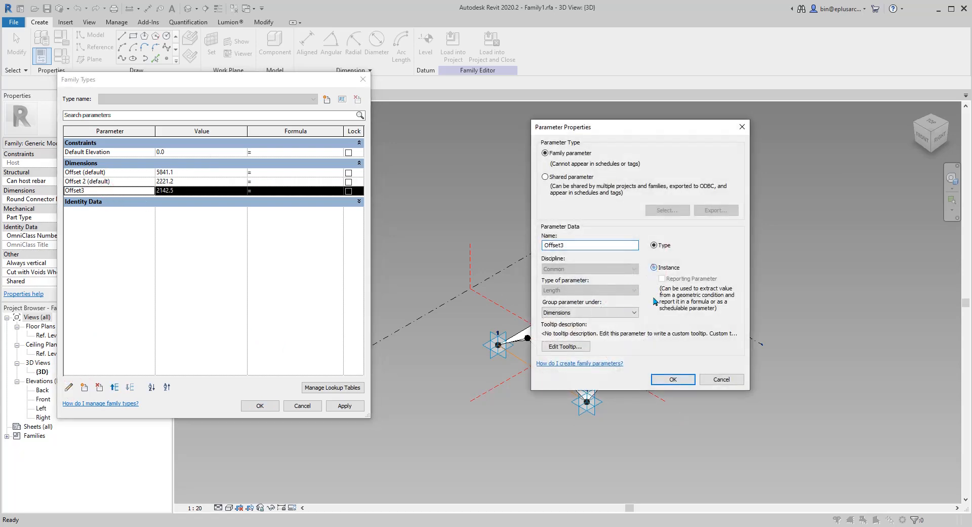
{"action": "left_click", "coordinate": [654, 267]}
{"action": "left_click", "coordinate": [673, 378]}
{"action": "left_click", "coordinate": [260, 405]}
- Load the edited roof family into the project and close it without saving, overwriting the version already in the project
{"action": "left_click", "coordinate": [491, 48]}
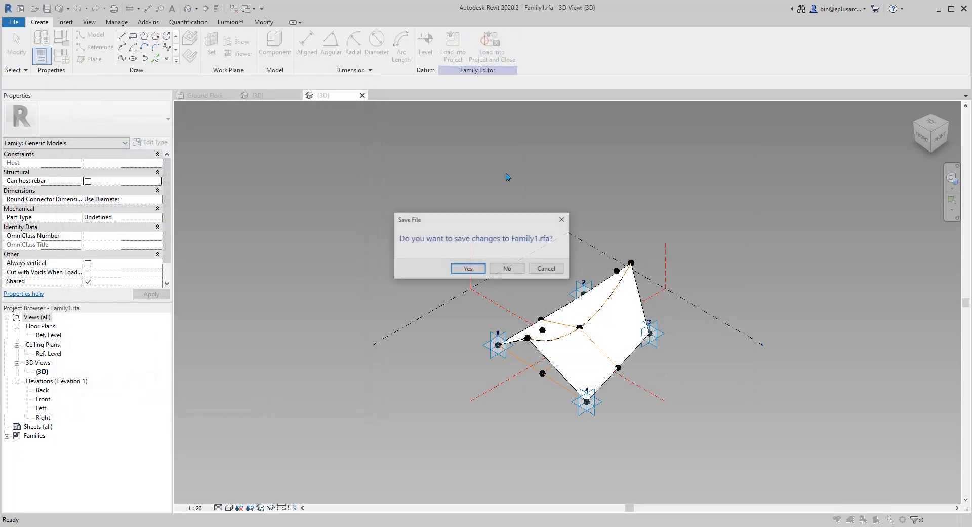
{"action": "left_click", "coordinate": [507, 268]}
{"action": "left_click", "coordinate": [509, 234]}
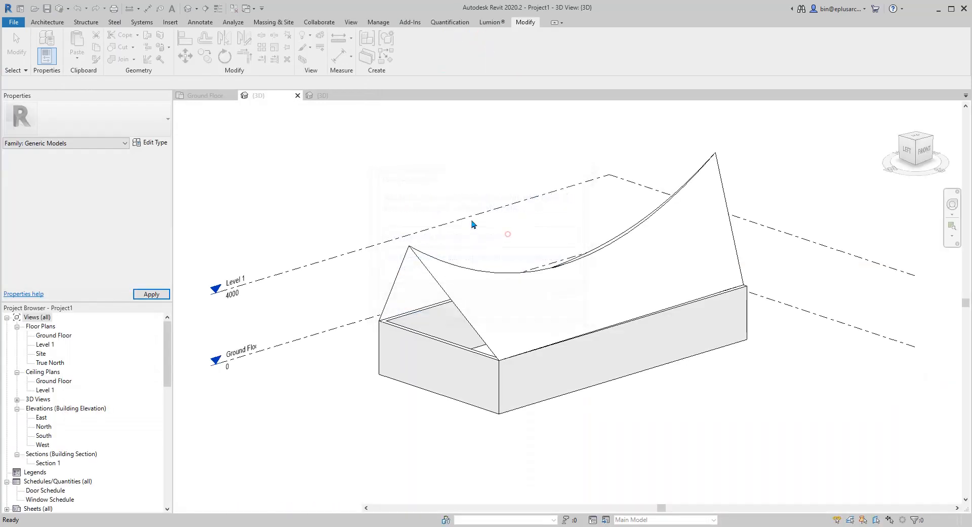
- Set the Offset instance parameter of the placed roof component to 7000 mm
{"action": "middle_click_drag", "start_coordinate": [486, 229], "coordinate": [495, 278], "text": "shift"}
{"action": "left_click", "coordinate": [500, 319]}
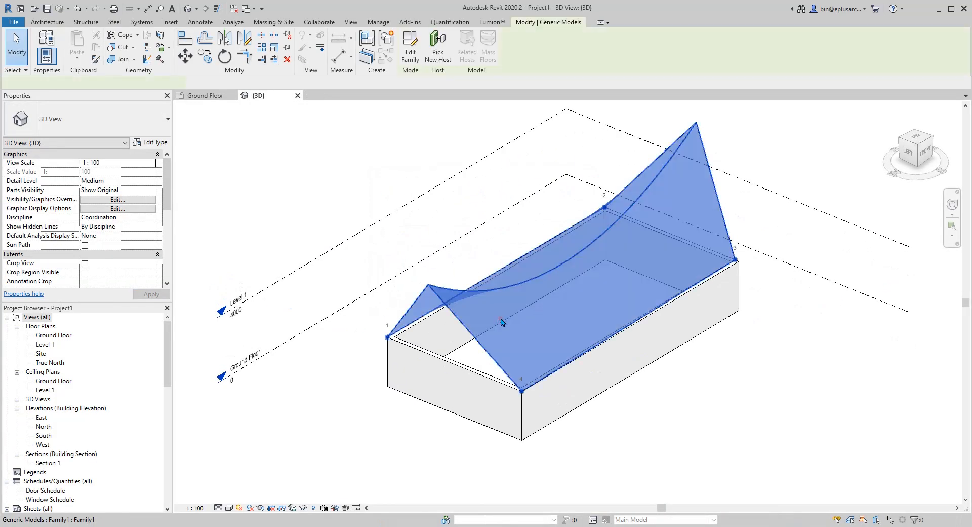
{"action": "middle_click_drag", "start_coordinate": [501, 319], "coordinate": [432, 299], "text": "shift"}
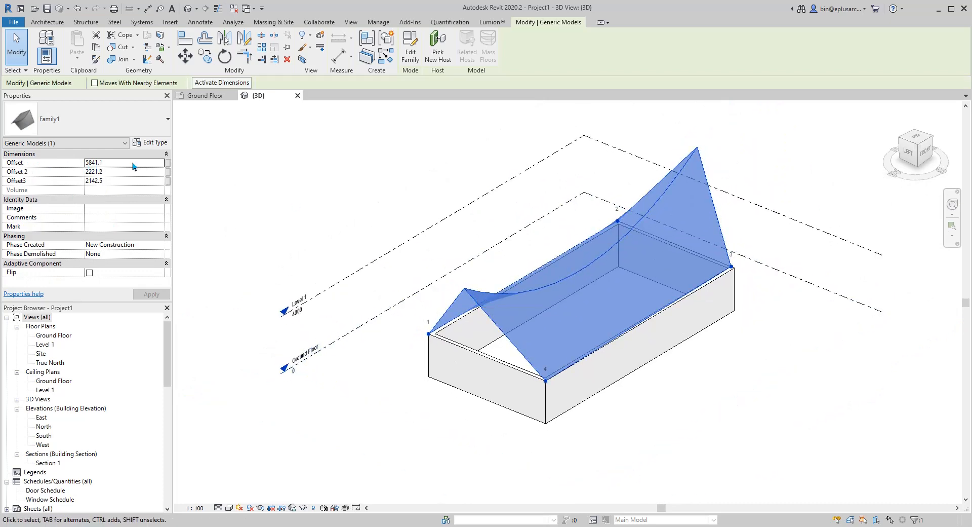
{"action": "middle_click_drag", "start_coordinate": [502, 294], "coordinate": [430, 224], "text": "shift"}
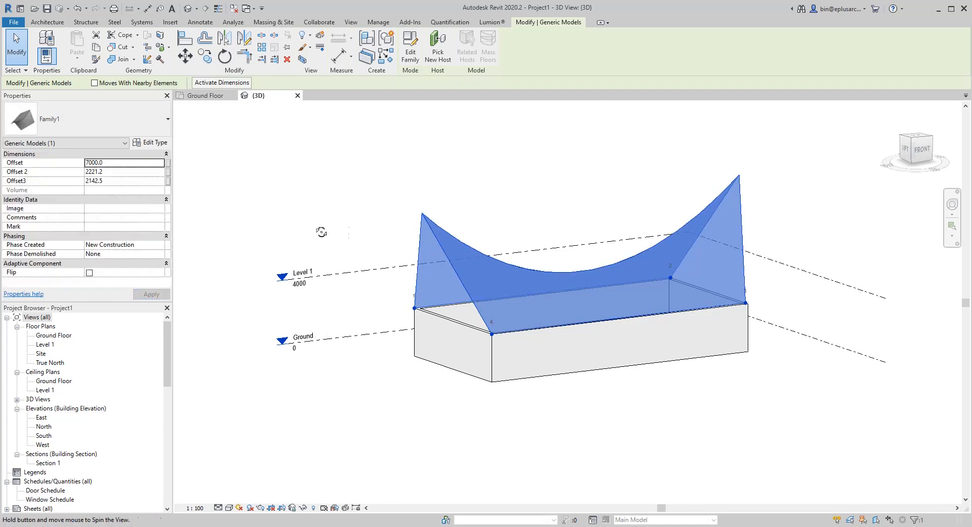
- Set the placed roof component's Offset 2 to 3000 mm and its Offset3 to 4500 mm
{"action": "middle_click_drag", "start_coordinate": [321, 228], "coordinate": [409, 239], "text": "shift"}
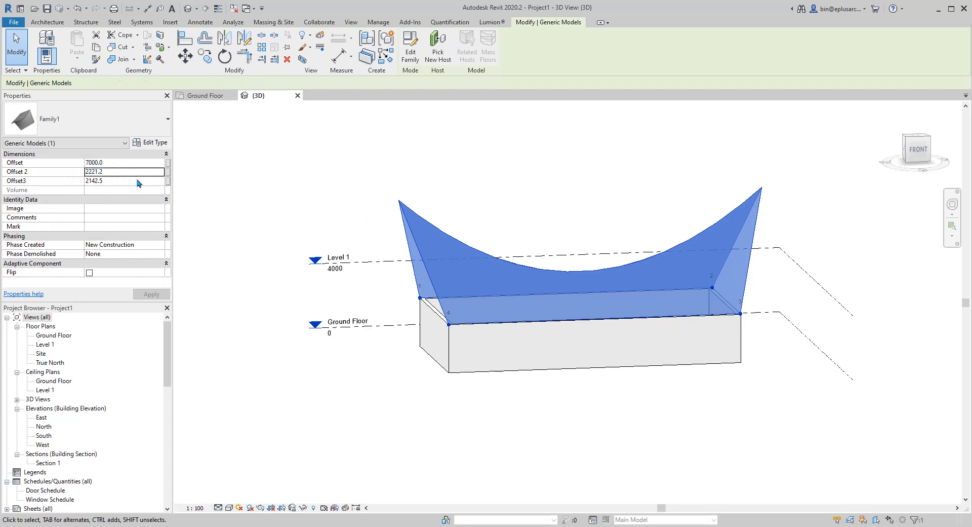
{"action": "middle_click_drag", "start_coordinate": [206, 206], "coordinate": [389, 234], "text": "shift"}
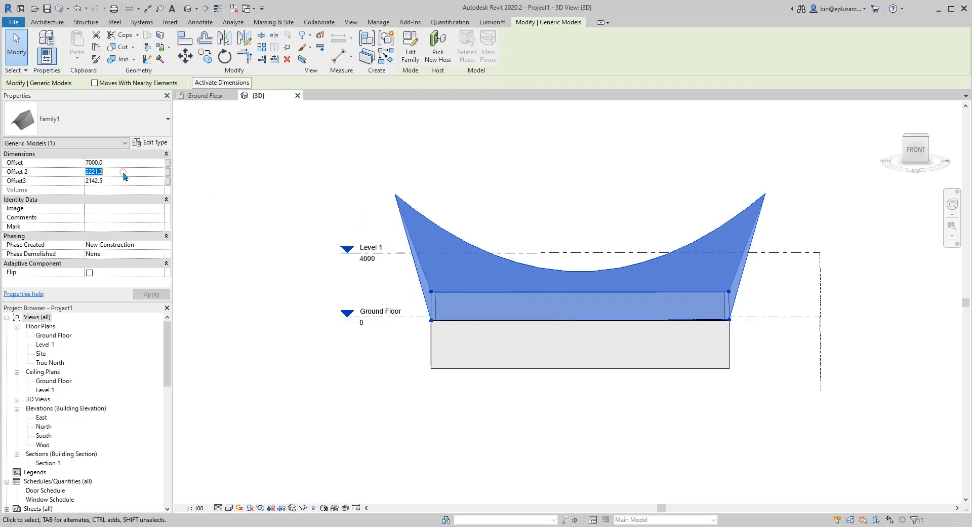
{"action": "key", "text": "Return"}
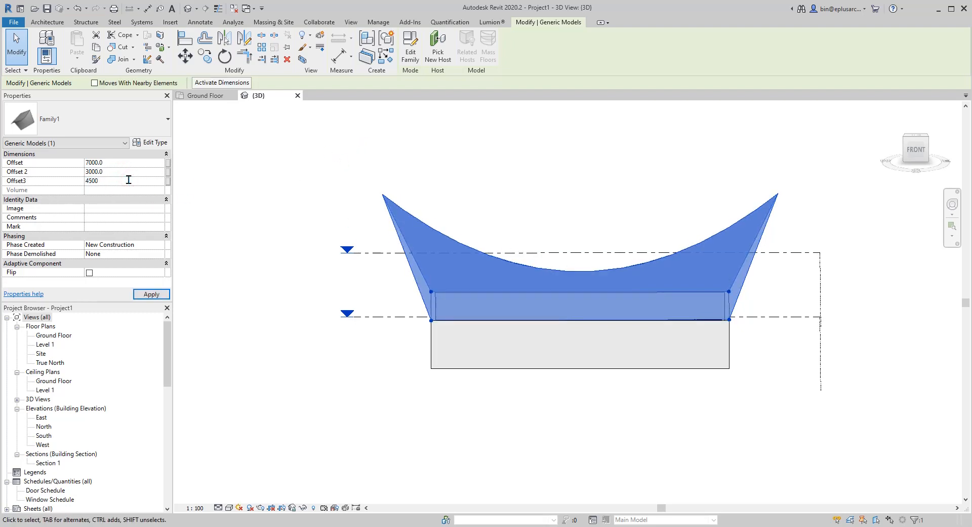
{"action": "middle_click_drag", "start_coordinate": [539, 196], "coordinate": [635, 205], "text": "shift"}
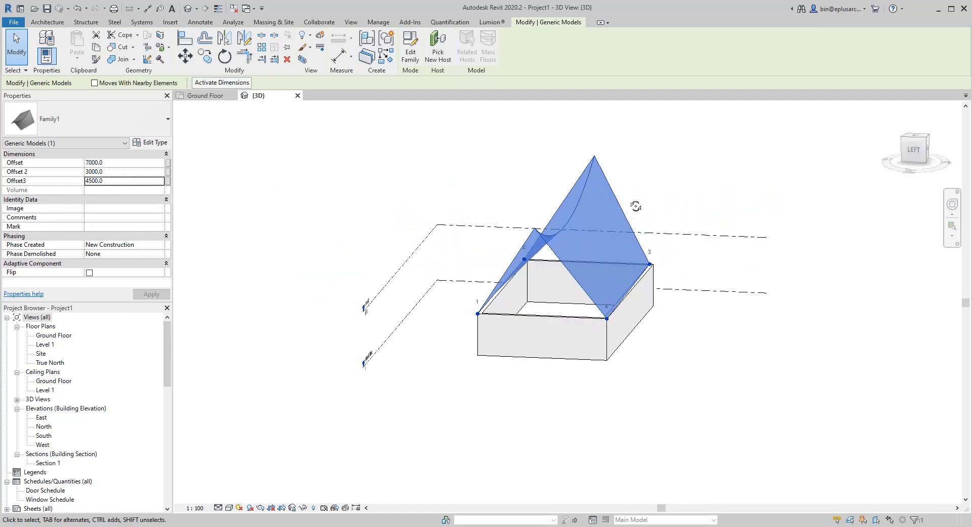
{"action": "left_click", "coordinate": [637, 206]}
{"action": "middle_click_drag", "start_coordinate": [670, 238], "coordinate": [559, 276]}
{"action": "scroll", "coordinate": [523, 244], "scroll_direction": "up", "scroll_amount": 2}
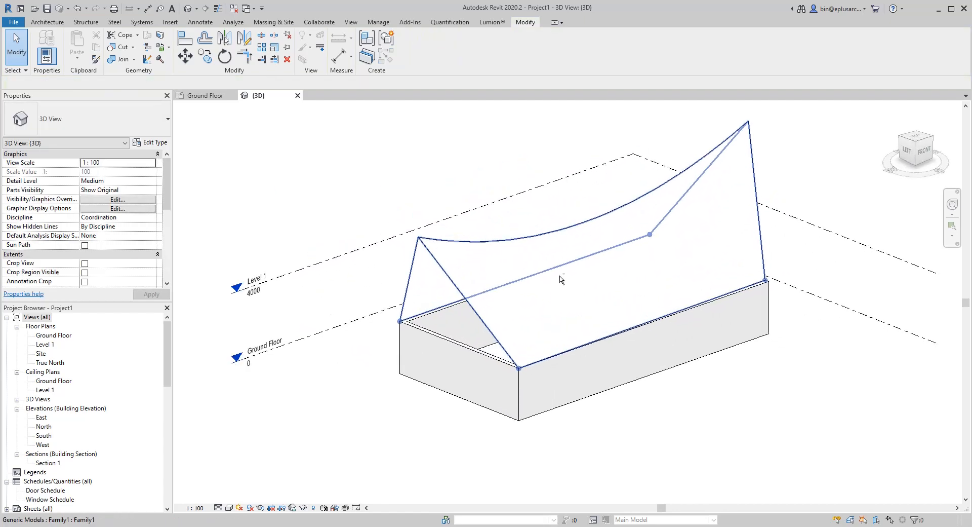
{"action": "left_click", "coordinate": [603, 265]}
{"action": "middle_click_drag", "start_coordinate": [639, 249], "coordinate": [560, 290], "text": "shift"}
{"action": "key", "text": "Escape"}
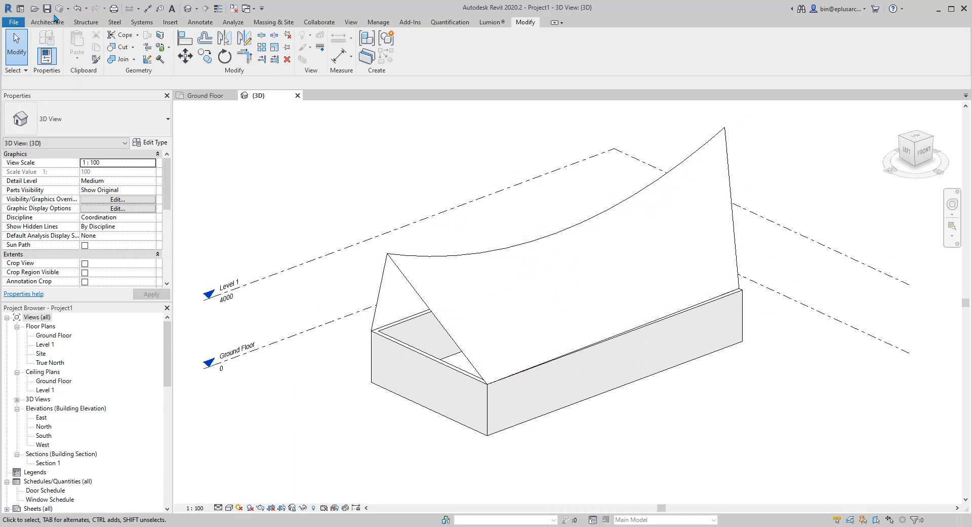
- Create a Basic Roof Generic - 400mm with Roof by Face on both curved slopes of the roof component, referenced to Level 1
{"action": "left_click", "coordinate": [44, 22]}
{"action": "left_click", "coordinate": [192, 64]}
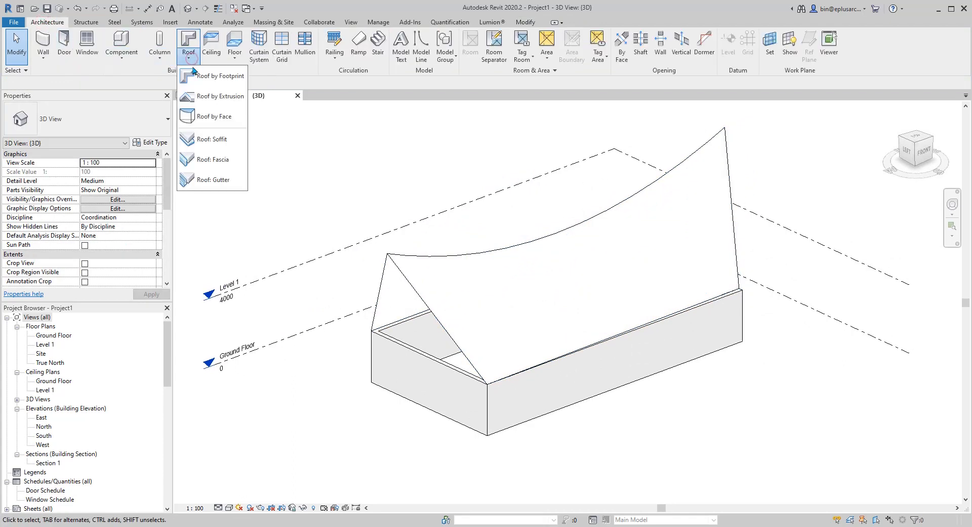
{"action": "left_click", "coordinate": [205, 120]}
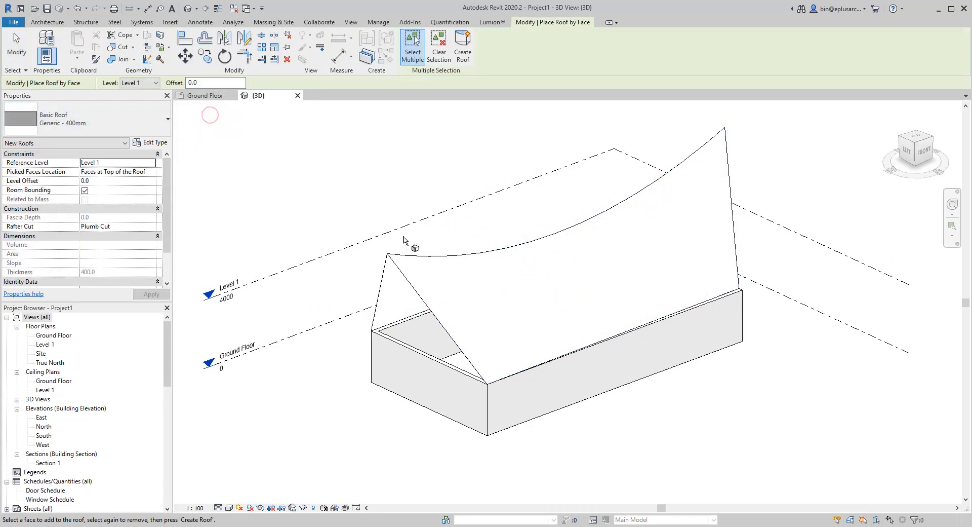
{"action": "left_click", "coordinate": [522, 306]}
{"action": "middle_click_drag", "start_coordinate": [522, 306], "coordinate": [498, 284], "text": "shift"}
{"action": "left_click", "coordinate": [542, 280]}
{"action": "left_click", "coordinate": [466, 50]}
{"action": "scroll", "coordinate": [651, 274], "scroll_direction": "down", "scroll_amount": 1}
{"action": "mouse_move", "coordinate": [617, 332]}
{"action": "middle_mouse_down", "text": "shift"}
{"action": "mouse_move", "coordinate": [597, 340]}
{"action": "mouse_move", "coordinate": [601, 363]}
{"action": "mouse_move", "coordinate": [614, 325]}
{"action": "mouse_move", "coordinate": [679, 318]}
{"action": "mouse_move", "coordinate": [645, 319]}
{"action": "mouse_move", "coordinate": [671, 386]}
{"action": "mouse_move", "coordinate": [611, 346]}
{"action": "middle_mouse_up", "text": "shift"}
{"action": "left_click", "coordinate": [504, 274]}
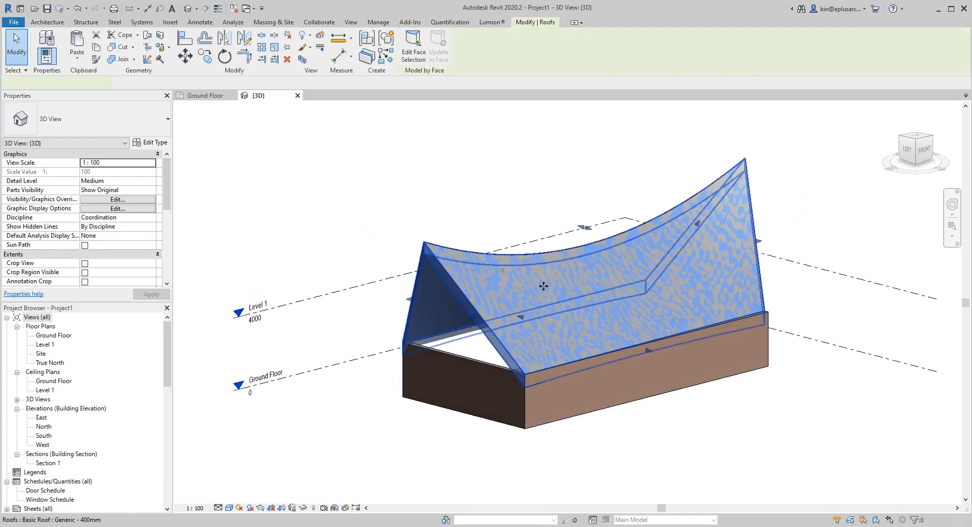
- Raise the top of the short end wall under the lower gable to an unconnected height of 4000 mm
{"action": "middle_click_drag", "start_coordinate": [656, 321], "coordinate": [593, 333], "text": "shift"}
{"action": "left_click", "coordinate": [427, 398]}
{"action": "middle_click_drag", "start_coordinate": [427, 398], "coordinate": [550, 367], "text": "shift"}
{"action": "left_click", "coordinate": [551, 370]}
{"action": "left_click", "coordinate": [406, 367]}
{"action": "scroll", "coordinate": [408, 365], "scroll_direction": "up", "scroll_amount": 1}
{"action": "middle_click_drag", "start_coordinate": [430, 361], "coordinate": [448, 339], "text": "shift"}
{"action": "left_click_drag", "start_coordinate": [434, 330], "coordinate": [433, 306]}
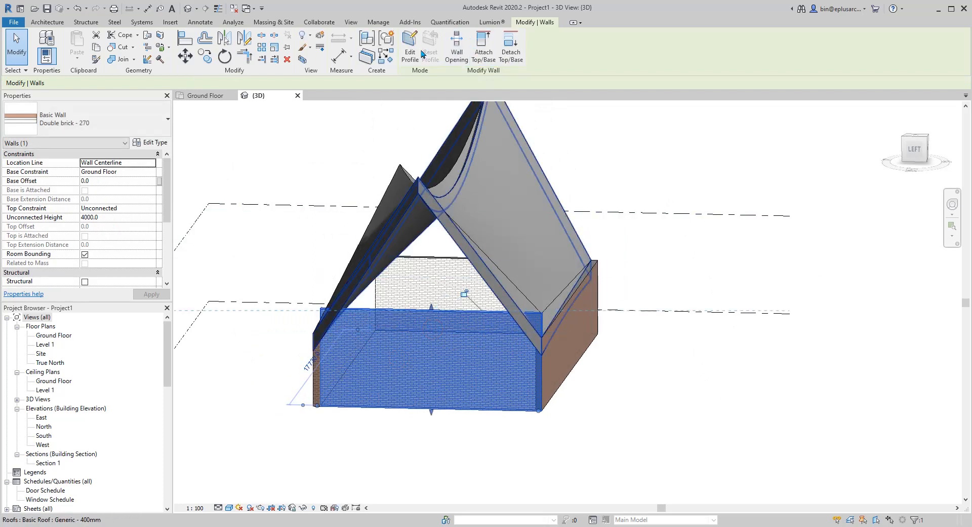
{"action": "left_click", "coordinate": [410, 48]}
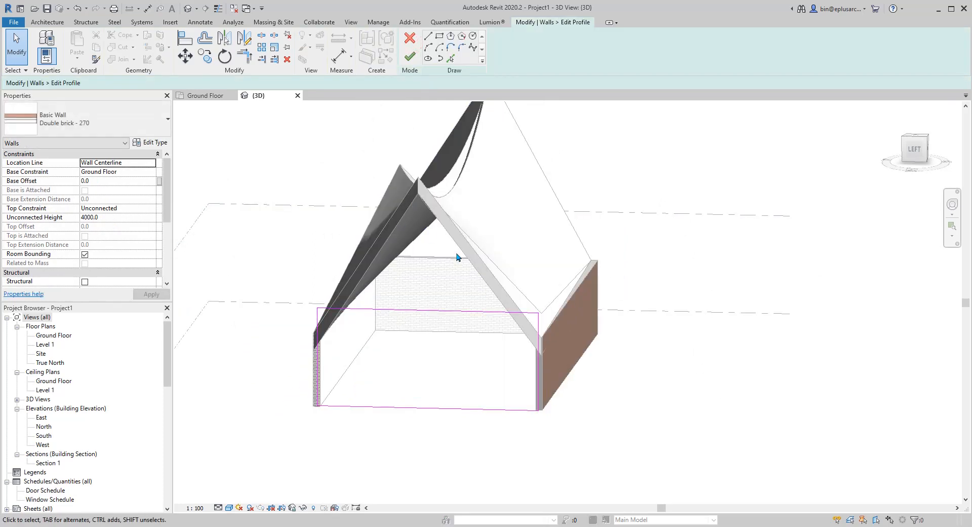
{"action": "middle_click_drag", "start_coordinate": [499, 267], "coordinate": [415, 249], "text": "shift"}
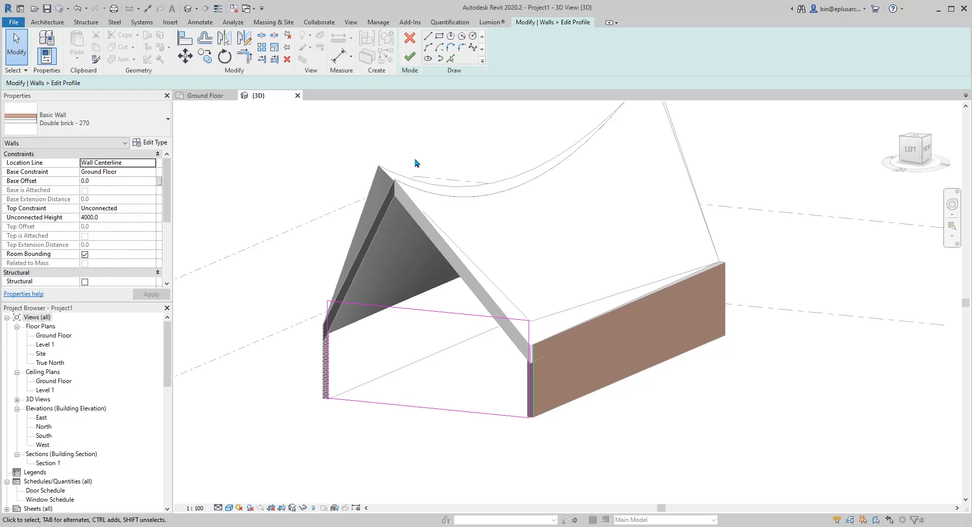
{"action": "left_click", "coordinate": [410, 38]}
{"action": "key", "text": "Escape"}
- Try to adjust the top of the raised end wall again with its shape handle
{"action": "middle_click_drag", "start_coordinate": [543, 210], "coordinate": [534, 318], "text": "shift"}
{"action": "left_click", "coordinate": [532, 317]}
{"action": "key", "text": "Escape"}
{"action": "middle_click_drag", "start_coordinate": [439, 268], "coordinate": [538, 259], "text": "shift"}
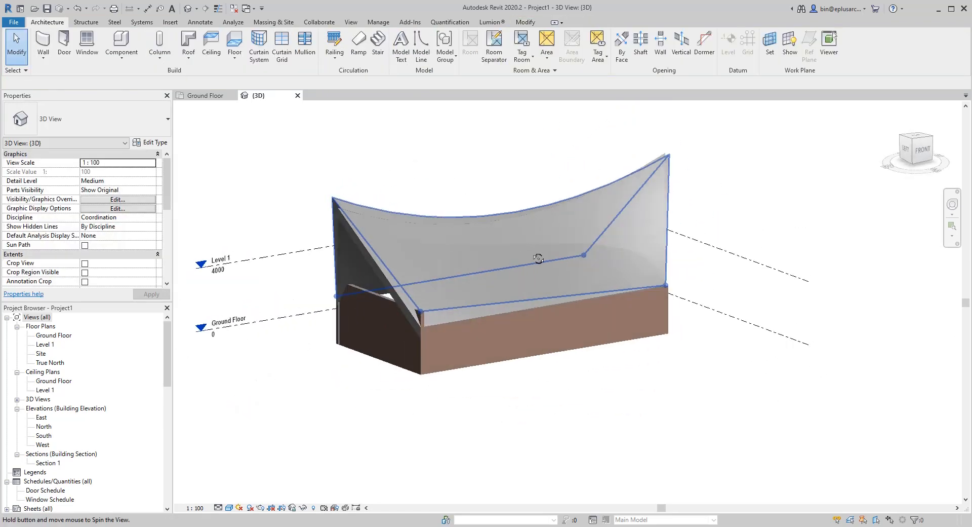
{"action": "scroll", "coordinate": [348, 215], "scroll_direction": "up", "scroll_amount": 2}
{"action": "middle_click_drag", "start_coordinate": [347, 215], "coordinate": [431, 335], "text": "shift"}
{"action": "left_click", "coordinate": [377, 356]}
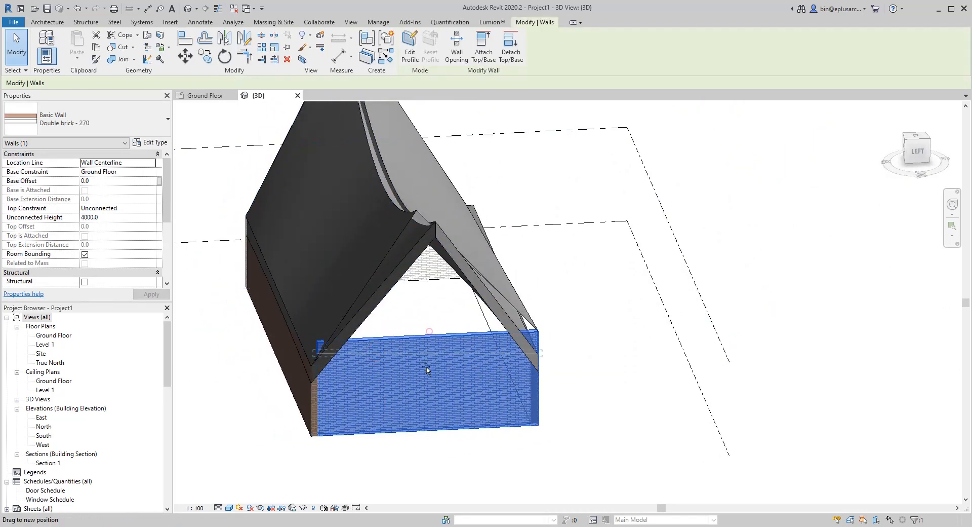
{"action": "left_click_drag", "start_coordinate": [427, 366], "coordinate": [429, 335]}
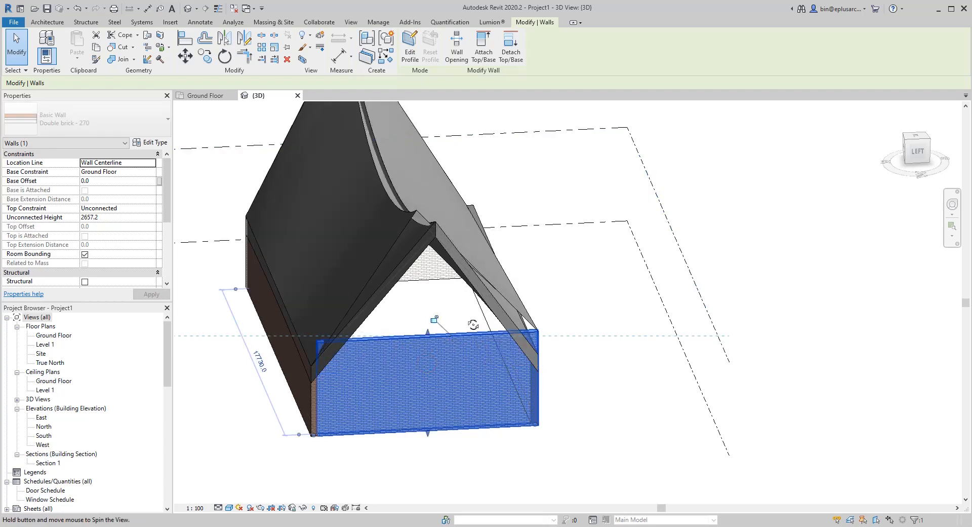
- Update the Generic - 400mm roof to the changed faces of the underlying roof component
{"action": "middle_click_drag", "start_coordinate": [474, 324], "coordinate": [445, 272], "text": "shift"}
{"action": "key", "text": "Escape"}
{"action": "left_click", "coordinate": [409, 308]}
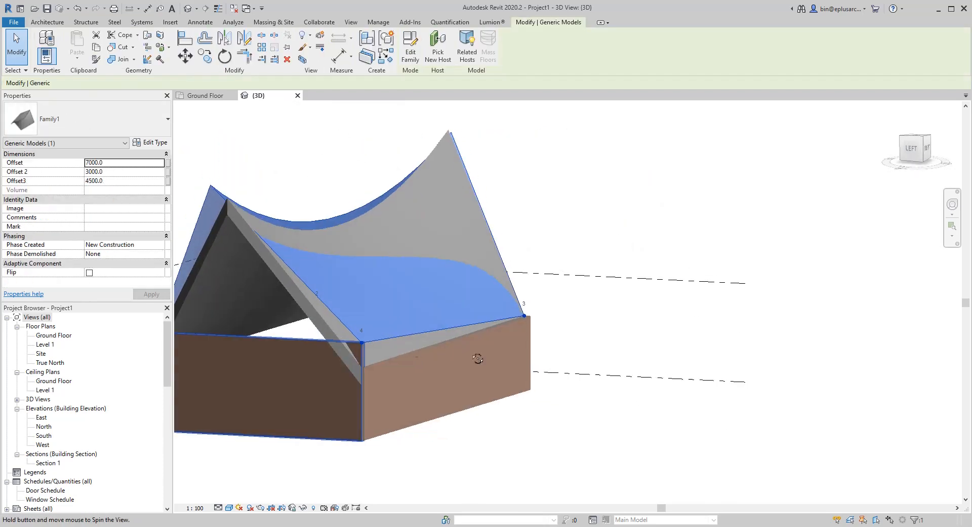
{"action": "middle_click_drag", "start_coordinate": [478, 359], "coordinate": [298, 269], "text": "shift"}
{"action": "key", "text": "Escape"}
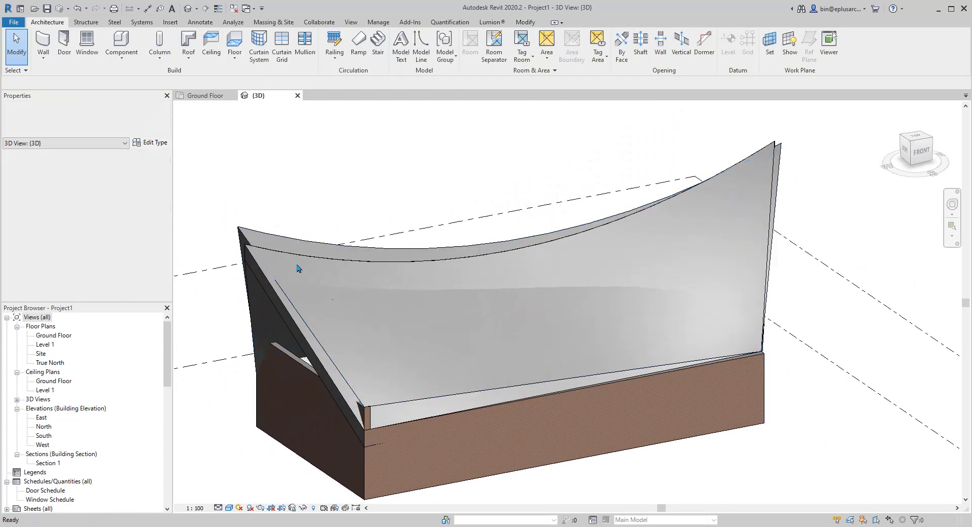
{"action": "left_click", "coordinate": [276, 245]}
{"action": "middle_click_drag", "start_coordinate": [336, 295], "coordinate": [354, 301], "text": "shift"}
{"action": "key", "text": "Escape"}
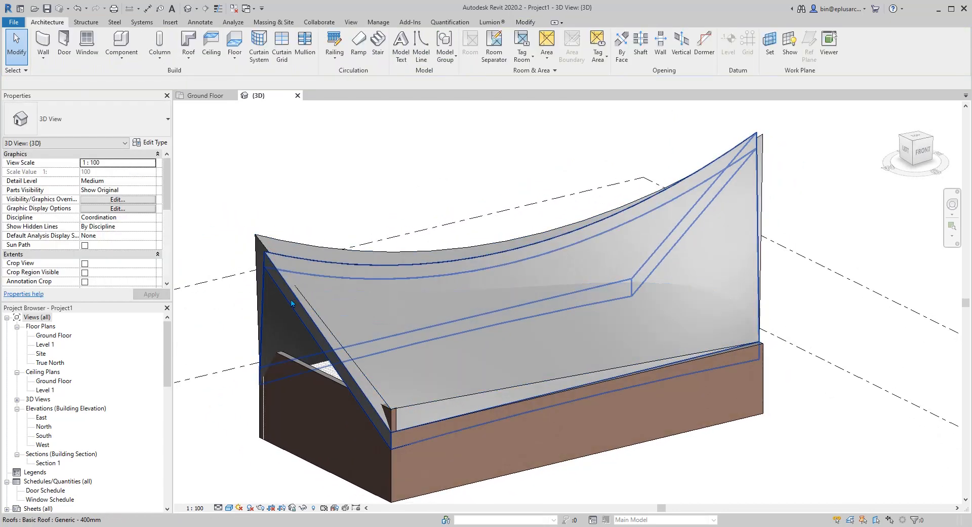
{"action": "left_click", "coordinate": [292, 304]}
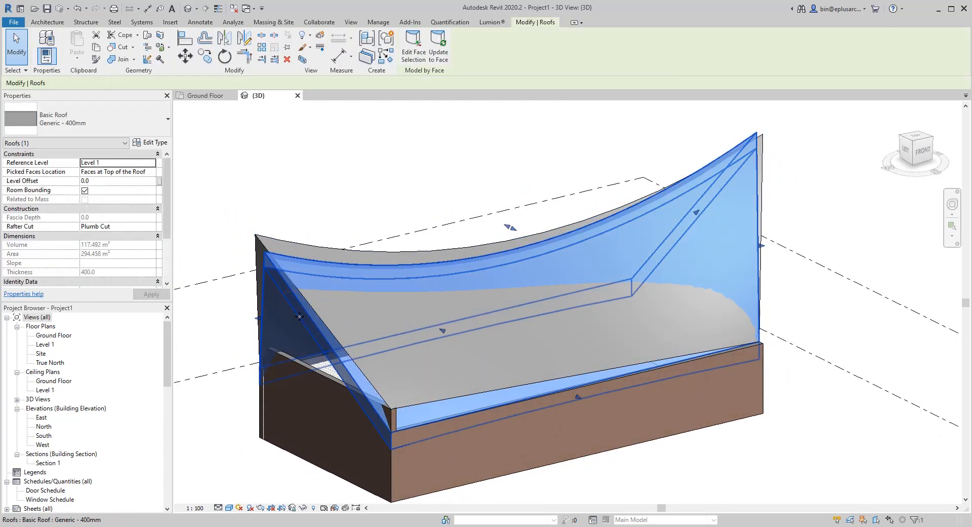
{"action": "left_click", "coordinate": [444, 57]}
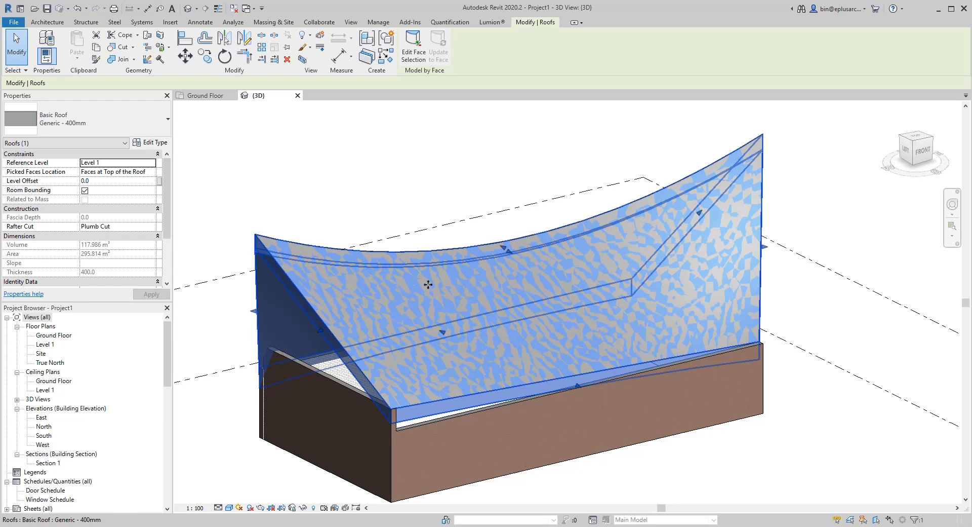
- Examine the updated roof from the opposite side, checking how its lower edge meets the long wall and the end wall
{"action": "key", "text": "Escape"}
{"action": "middle_click_drag", "start_coordinate": [432, 301], "coordinate": [477, 305], "text": "shift"}
{"action": "left_click", "coordinate": [482, 312]}
{"action": "left_click", "coordinate": [586, 403]}
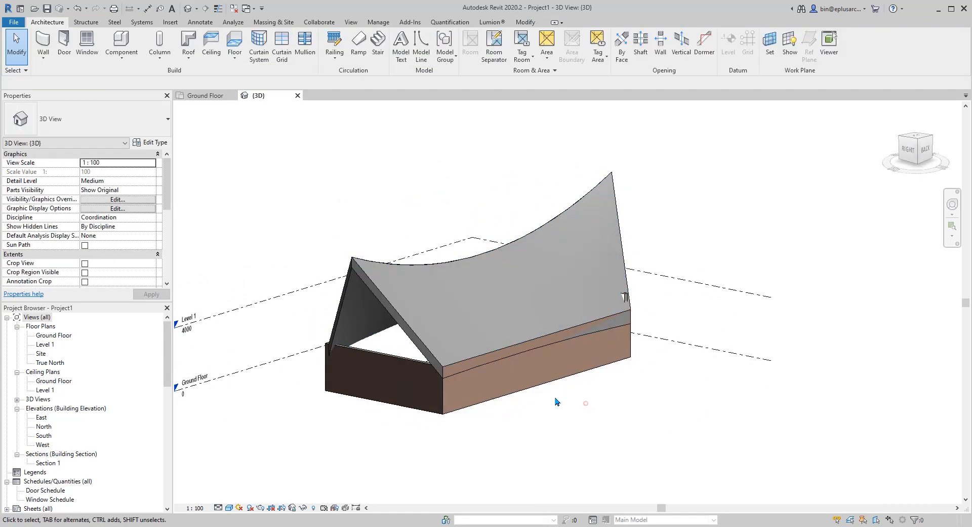
{"action": "middle_click_drag", "start_coordinate": [555, 400], "coordinate": [603, 402]}
{"action": "middle_click_drag", "start_coordinate": [603, 403], "coordinate": [606, 400], "text": "shift"}
{"action": "scroll", "coordinate": [521, 352], "scroll_direction": "up", "scroll_amount": 1}
{"action": "middle_click_drag", "start_coordinate": [513, 352], "coordinate": [467, 330]}
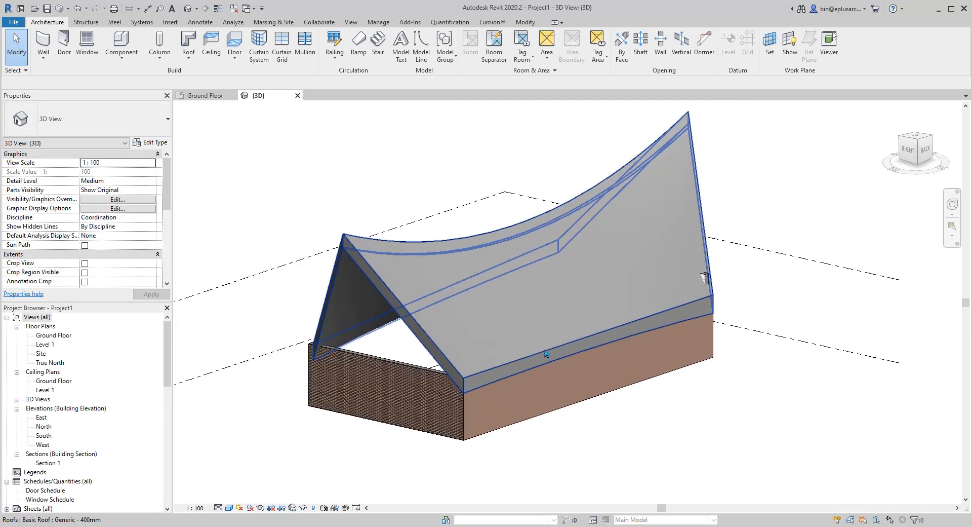
{"action": "middle_click_drag", "start_coordinate": [516, 355], "coordinate": [518, 365], "text": "shift"}
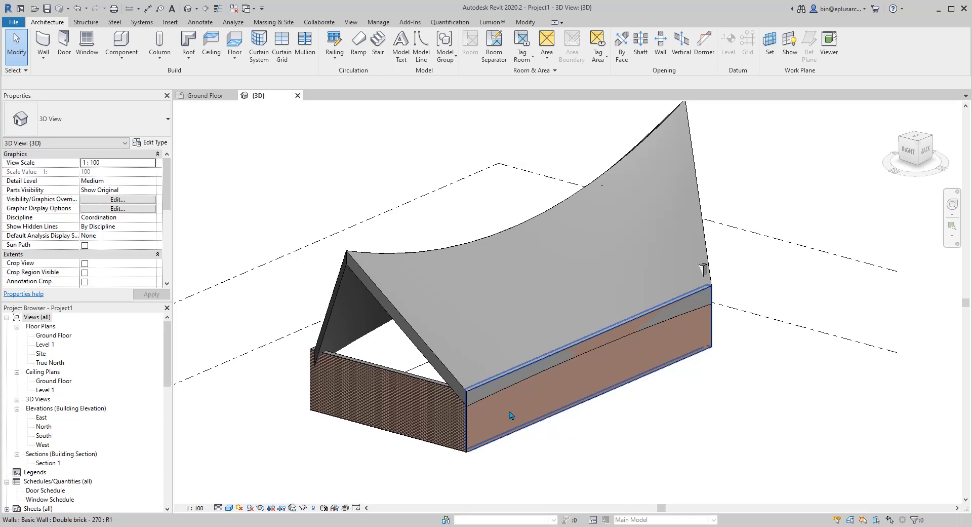
{"action": "middle_click_drag", "start_coordinate": [511, 416], "coordinate": [500, 382]}
{"action": "scroll", "coordinate": [539, 399], "scroll_direction": "up", "scroll_amount": 1}
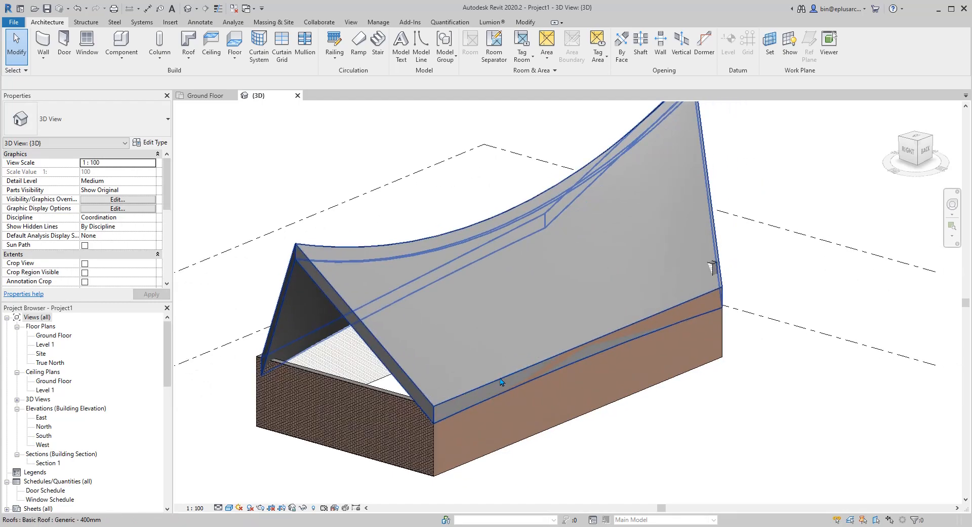